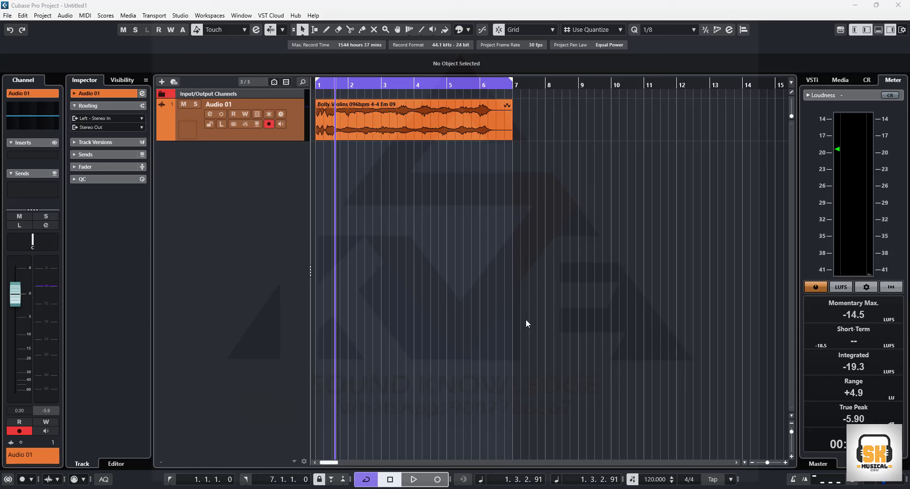
- Return the project cursor to the start of the project at bar 1
{"action": "left_click", "coordinate": [325, 85]}
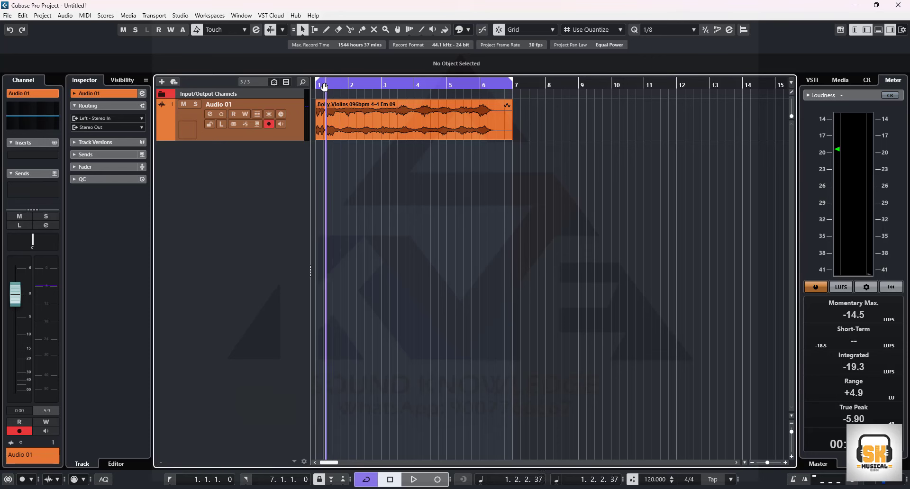
{"action": "key", "text": "Home"}
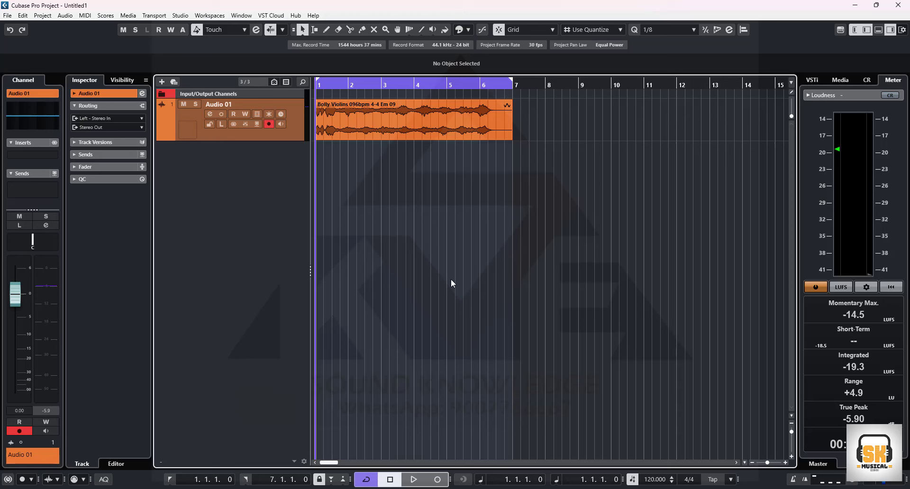
- Sketch points A and B with the screen pen over the empty arrangement area, joined by two lines, and circle A
{"action": "key", "text": "8"}
{"action": "mouse_move", "coordinate": [351, 225]}
{"action": "left_mouse_down"}
{"action": "mouse_move", "coordinate": [354, 242]}
{"action": "mouse_move", "coordinate": [358, 229]}
{"action": "mouse_move", "coordinate": [419, 221]}
{"action": "mouse_move", "coordinate": [588, 214]}
{"action": "mouse_move", "coordinate": [620, 204]}
{"action": "mouse_move", "coordinate": [624, 211]}
{"action": "left_mouse_up"}
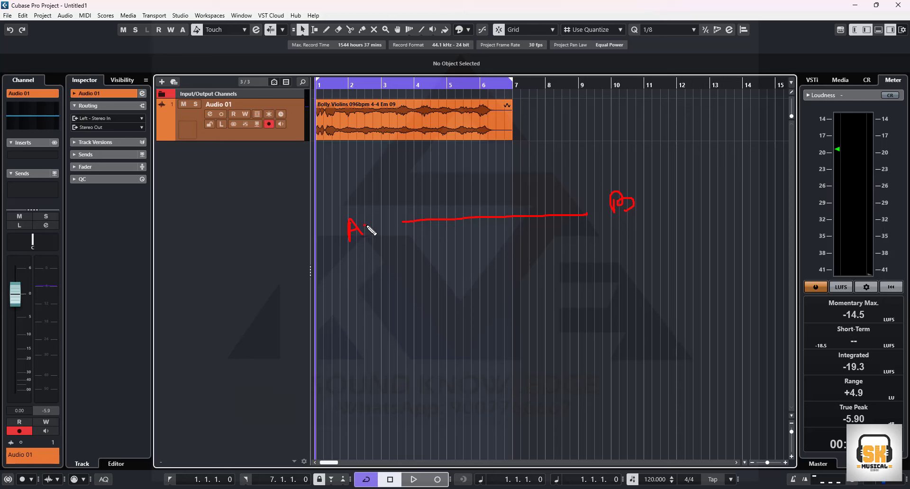
{"action": "left_click_drag", "start_coordinate": [367, 226], "coordinate": [617, 211]}
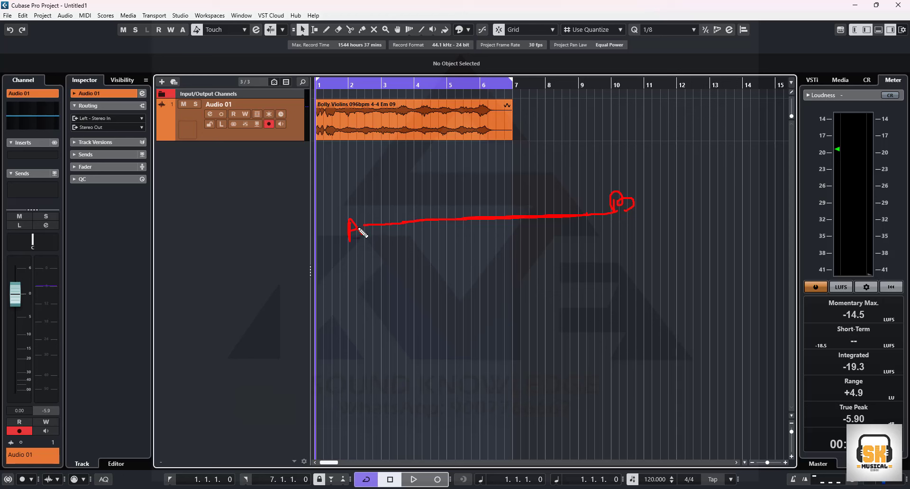
{"action": "mouse_move", "coordinate": [349, 211]}
{"action": "left_mouse_down"}
{"action": "mouse_move", "coordinate": [355, 251]}
{"action": "mouse_move", "coordinate": [368, 219]}
{"action": "mouse_move", "coordinate": [399, 207]}
{"action": "mouse_move", "coordinate": [614, 203]}
{"action": "left_mouse_up"}
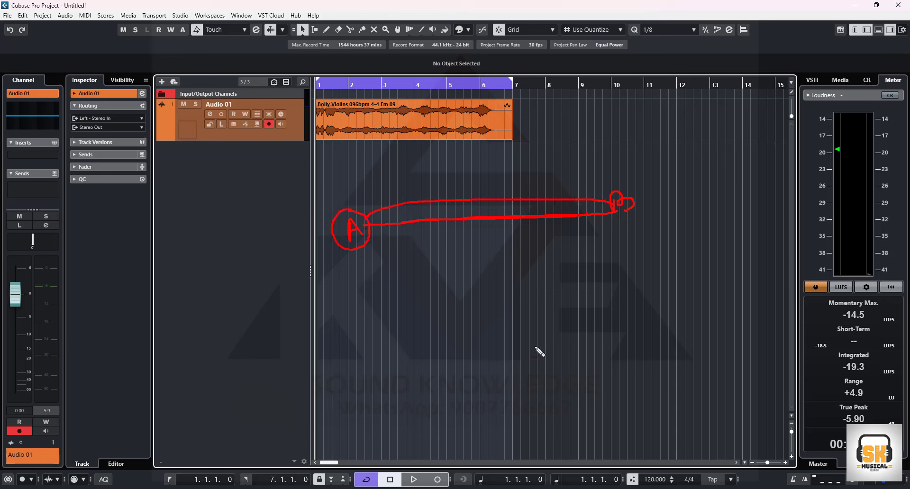
- Write the letters C, D and E below the A–B lines and draw a path from A through them to B
{"action": "mouse_move", "coordinate": [504, 336]}
{"action": "left_mouse_down"}
{"action": "mouse_move", "coordinate": [493, 342]}
{"action": "mouse_move", "coordinate": [510, 351]}
{"action": "left_mouse_up"}
{"action": "left_click_drag", "start_coordinate": [584, 305], "coordinate": [595, 328]}
{"action": "mouse_move", "coordinate": [633, 264]}
{"action": "left_mouse_down"}
{"action": "mouse_move", "coordinate": [651, 297]}
{"action": "mouse_move", "coordinate": [659, 252]}
{"action": "left_mouse_up"}
{"action": "mouse_move", "coordinate": [644, 281]}
{"action": "left_mouse_down"}
{"action": "mouse_move", "coordinate": [656, 271]}
{"action": "mouse_move", "coordinate": [658, 289]}
{"action": "mouse_move", "coordinate": [672, 275]}
{"action": "left_mouse_up"}
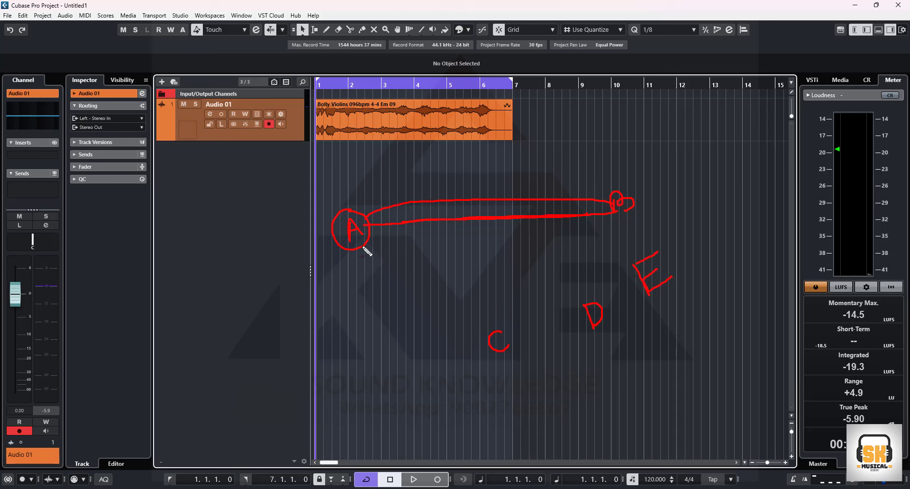
{"action": "mouse_move", "coordinate": [363, 247]}
{"action": "left_mouse_down"}
{"action": "mouse_move", "coordinate": [476, 334]}
{"action": "mouse_move", "coordinate": [508, 345]}
{"action": "mouse_move", "coordinate": [594, 321]}
{"action": "mouse_move", "coordinate": [636, 280]}
{"action": "mouse_move", "coordinate": [638, 209]}
{"action": "left_mouse_up"}
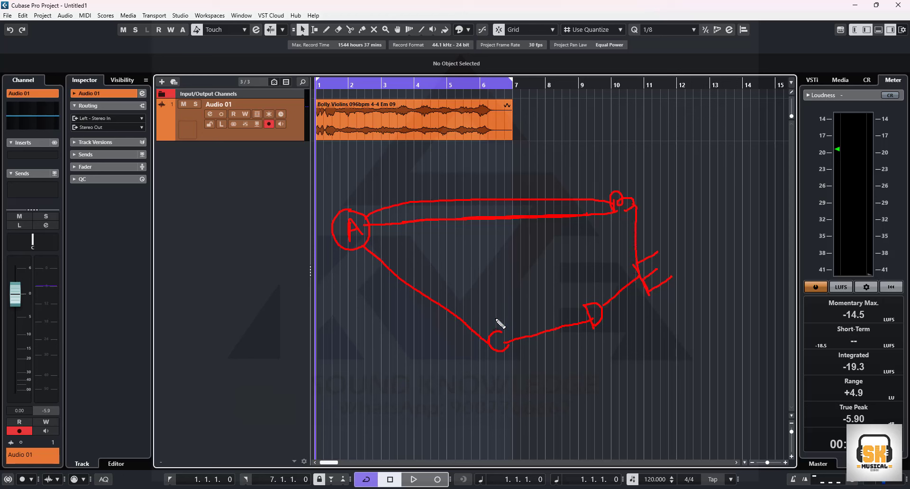
- Circle the letters C, D and E in the sketch and draw an arrow leading away from B
{"action": "mouse_move", "coordinate": [492, 317]}
{"action": "left_mouse_down"}
{"action": "mouse_move", "coordinate": [486, 358]}
{"action": "mouse_move", "coordinate": [517, 360]}
{"action": "mouse_move", "coordinate": [500, 317]}
{"action": "left_mouse_up"}
{"action": "mouse_move", "coordinate": [588, 295]}
{"action": "left_mouse_down"}
{"action": "mouse_move", "coordinate": [588, 331]}
{"action": "mouse_move", "coordinate": [608, 320]}
{"action": "mouse_move", "coordinate": [581, 295]}
{"action": "left_mouse_up"}
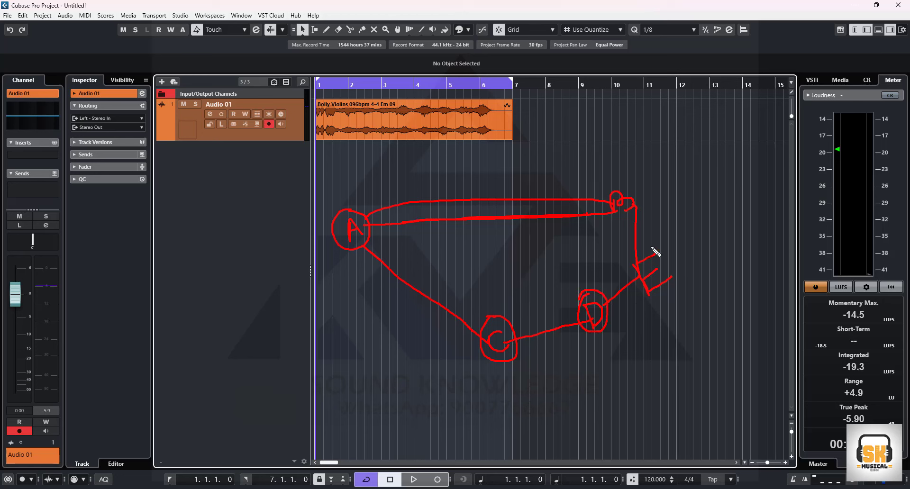
{"action": "mouse_move", "coordinate": [652, 247]}
{"action": "left_mouse_down"}
{"action": "mouse_move", "coordinate": [621, 280]}
{"action": "mouse_move", "coordinate": [653, 305]}
{"action": "mouse_move", "coordinate": [669, 264]}
{"action": "mouse_move", "coordinate": [653, 248]}
{"action": "left_mouse_up"}
{"action": "mouse_move", "coordinate": [636, 208]}
{"action": "left_mouse_down"}
{"action": "mouse_move", "coordinate": [681, 184]}
{"action": "mouse_move", "coordinate": [687, 201]}
{"action": "left_mouse_up"}
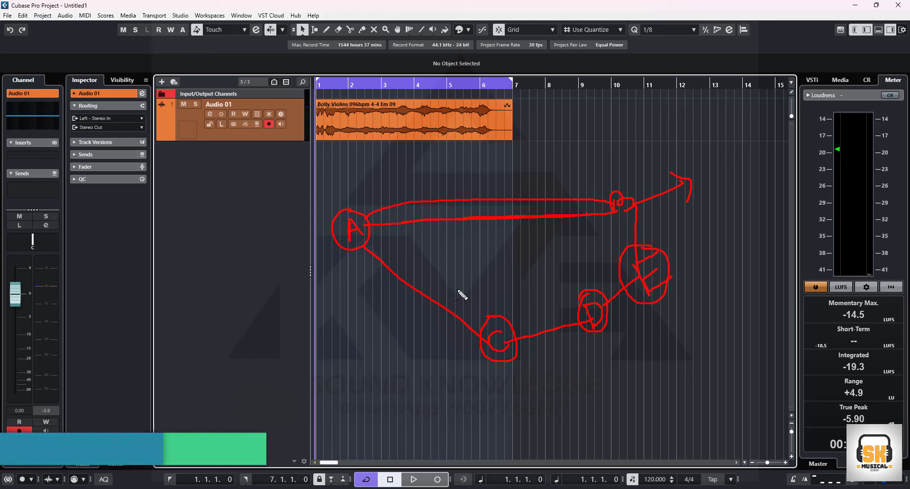
- Undo all pen strokes of the A-to-B path sketch
{"action": "key", "text": "ctrl+z"}
{"action": "key", "text": "ctrl+z"}
{"action": "key", "text": "ctrl+z"}
{"action": "key", "text": "ctrl+z"}
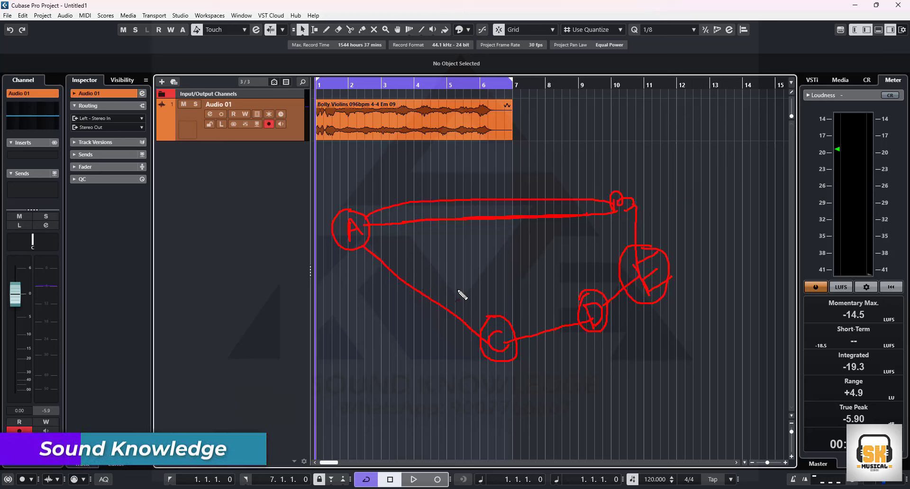
{"action": "key", "text": "ctrl+z"}
{"action": "key", "text": "ctrl+z"}
{"action": "key", "text": "ctrl+z"}
{"action": "key", "text": "ctrl+z"}
{"action": "key", "text": "ctrl+z"}
{"action": "key", "text": "ctrl+z"}
{"action": "key", "text": "ctrl+z"}
{"action": "key", "text": "ctrl+z"}
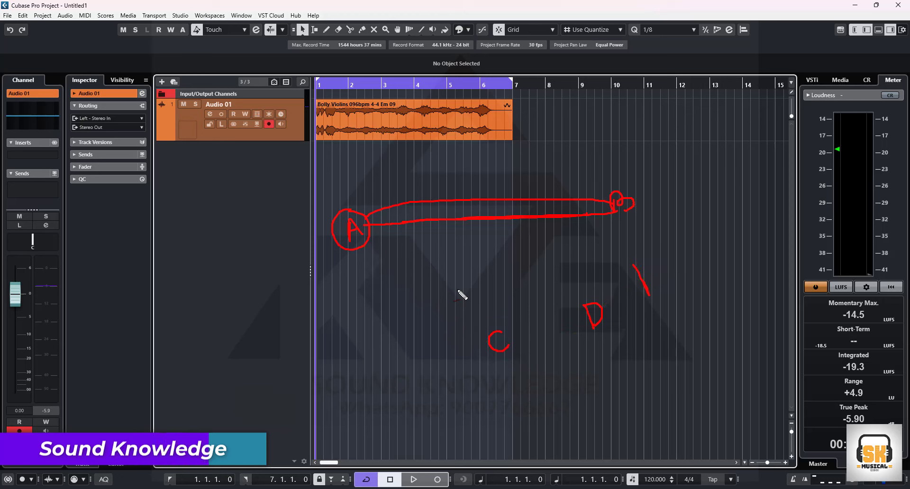
{"action": "key", "text": "ctrl+z"}
{"action": "key", "text": "ctrl+z"}
{"action": "key", "text": "ctrl+z"}
{"action": "key", "text": "ctrl+z"}
{"action": "key", "text": "ctrl+z"}
{"action": "key", "text": "ctrl+z"}
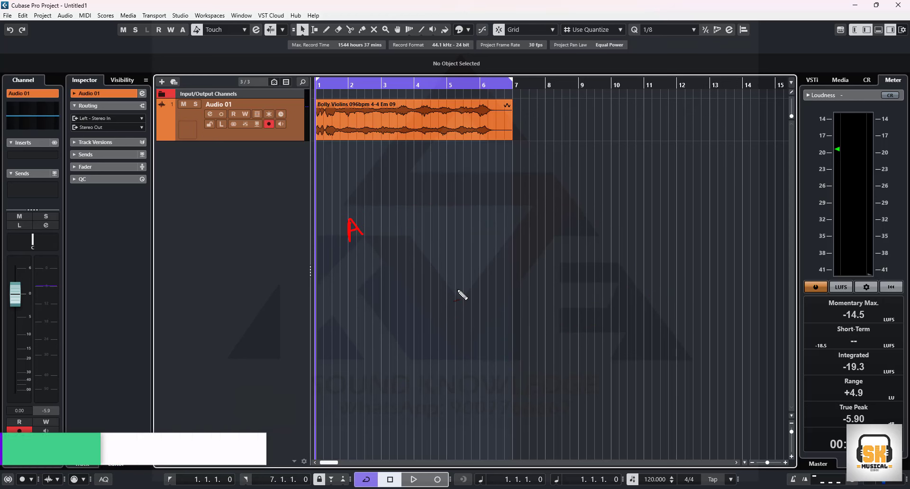
{"action": "key", "text": "ctrl+z"}
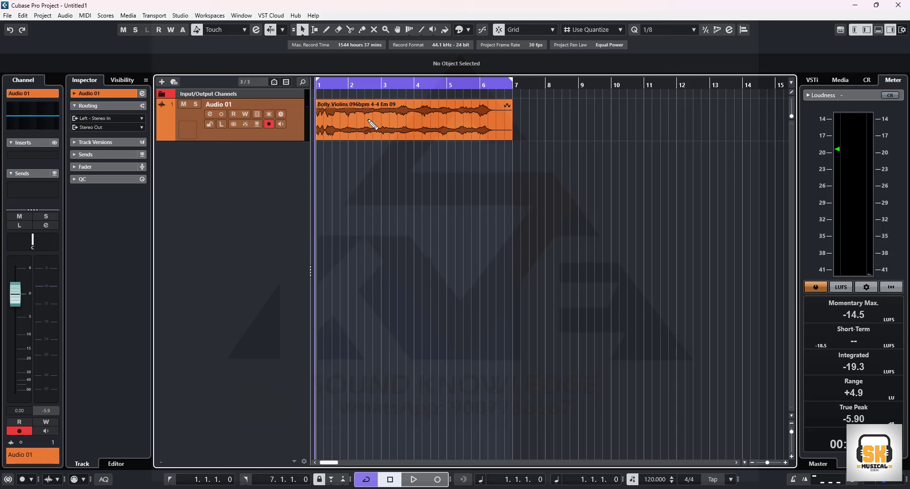
- Mark the audio event and sketch points A and B below it, with three small circles between them
{"action": "left_click_drag", "start_coordinate": [365, 117], "coordinate": [397, 110]}
{"action": "left_click_drag", "start_coordinate": [356, 236], "coordinate": [397, 234]}
{"action": "mouse_move", "coordinate": [619, 217]}
{"action": "left_mouse_down"}
{"action": "mouse_move", "coordinate": [630, 196]}
{"action": "mouse_move", "coordinate": [640, 208]}
{"action": "mouse_move", "coordinate": [621, 215]}
{"action": "left_mouse_up"}
{"action": "mouse_move", "coordinate": [435, 309]}
{"action": "left_mouse_down"}
{"action": "mouse_move", "coordinate": [439, 319]}
{"action": "mouse_move", "coordinate": [446, 309]}
{"action": "left_mouse_up"}
{"action": "mouse_move", "coordinate": [515, 297]}
{"action": "left_mouse_down"}
{"action": "mouse_move", "coordinate": [512, 308]}
{"action": "mouse_move", "coordinate": [516, 298]}
{"action": "left_mouse_up"}
{"action": "mouse_move", "coordinate": [575, 284]}
{"action": "left_mouse_down"}
{"action": "mouse_move", "coordinate": [575, 293]}
{"action": "mouse_move", "coordinate": [579, 274]}
{"action": "left_mouse_up"}
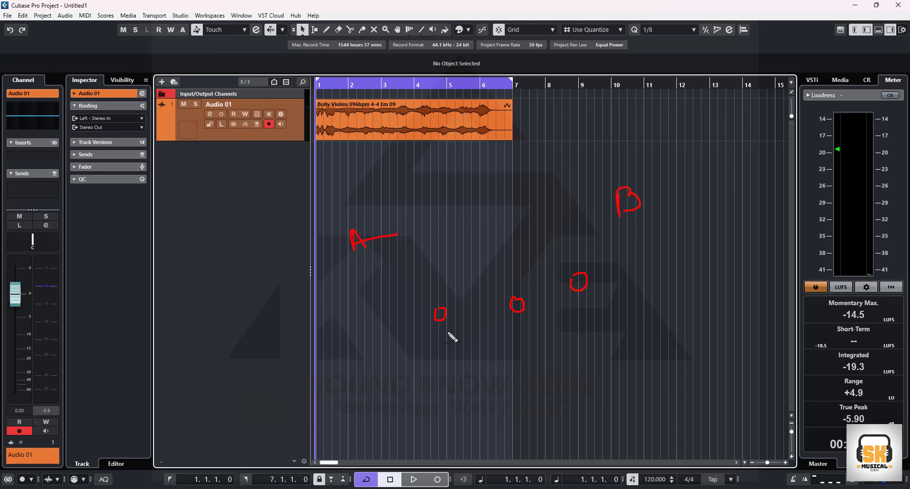
- Label the three circles B1, 2 and 3 and draw a line from A through the first two circles
{"action": "left_click_drag", "start_coordinate": [440, 323], "coordinate": [450, 361]}
{"action": "mouse_move", "coordinate": [517, 313]}
{"action": "left_mouse_down"}
{"action": "mouse_move", "coordinate": [533, 358]}
{"action": "mouse_move", "coordinate": [549, 346]}
{"action": "left_mouse_up"}
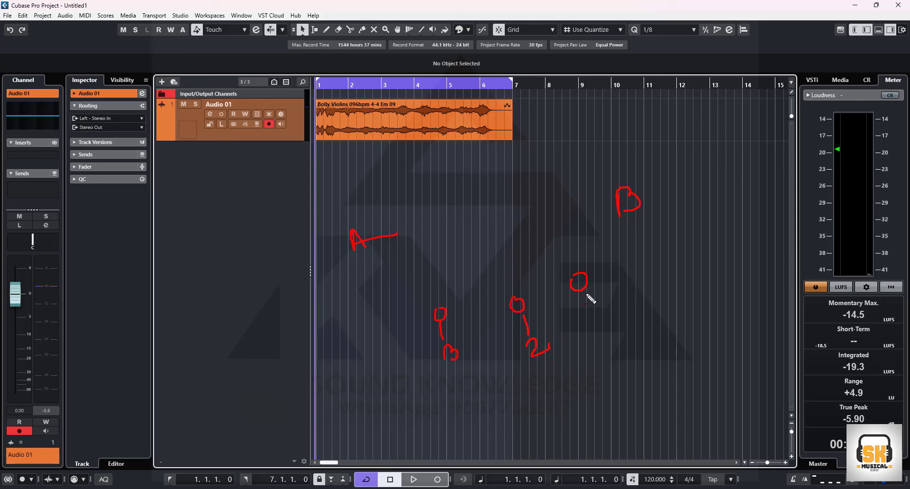
{"action": "mouse_move", "coordinate": [588, 297]}
{"action": "left_mouse_down"}
{"action": "mouse_move", "coordinate": [609, 331]}
{"action": "mouse_move", "coordinate": [580, 340]}
{"action": "left_mouse_up"}
{"action": "left_click_drag", "start_coordinate": [467, 337], "coordinate": [468, 353]}
{"action": "mouse_move", "coordinate": [375, 252]}
{"action": "left_mouse_down"}
{"action": "mouse_move", "coordinate": [444, 314]}
{"action": "mouse_move", "coordinate": [523, 310]}
{"action": "left_mouse_up"}
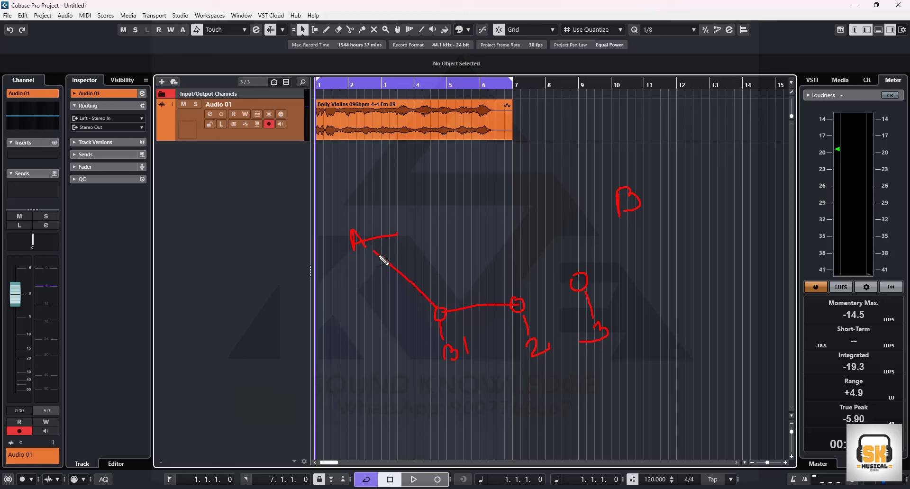
- Undo the last three pen strokes and draw a direct line from A to B instead
{"action": "key", "text": "ctrl+z"}
{"action": "key", "text": "ctrl+z"}
{"action": "key", "text": "ctrl+z"}
{"action": "mouse_move", "coordinate": [356, 243]}
{"action": "left_mouse_down"}
{"action": "mouse_move", "coordinate": [439, 263]}
{"action": "mouse_move", "coordinate": [515, 308]}
{"action": "mouse_move", "coordinate": [472, 314]}
{"action": "mouse_move", "coordinate": [444, 316]}
{"action": "mouse_move", "coordinate": [502, 294]}
{"action": "mouse_move", "coordinate": [581, 293]}
{"action": "mouse_move", "coordinate": [624, 226]}
{"action": "left_mouse_up"}
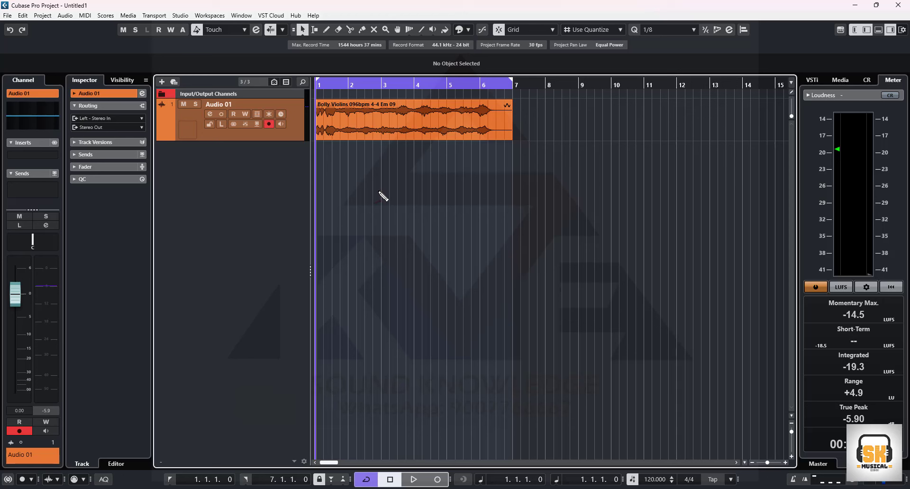
- Sketch four circles in two rows over the empty area below the audio track
{"action": "mouse_move", "coordinate": [390, 205]}
{"action": "left_mouse_down"}
{"action": "mouse_move", "coordinate": [368, 211]}
{"action": "mouse_move", "coordinate": [378, 234]}
{"action": "mouse_move", "coordinate": [375, 209]}
{"action": "left_mouse_up"}
{"action": "mouse_move", "coordinate": [512, 195]}
{"action": "left_mouse_down"}
{"action": "mouse_move", "coordinate": [505, 216]}
{"action": "mouse_move", "coordinate": [521, 215]}
{"action": "mouse_move", "coordinate": [525, 201]}
{"action": "mouse_move", "coordinate": [506, 201]}
{"action": "left_mouse_up"}
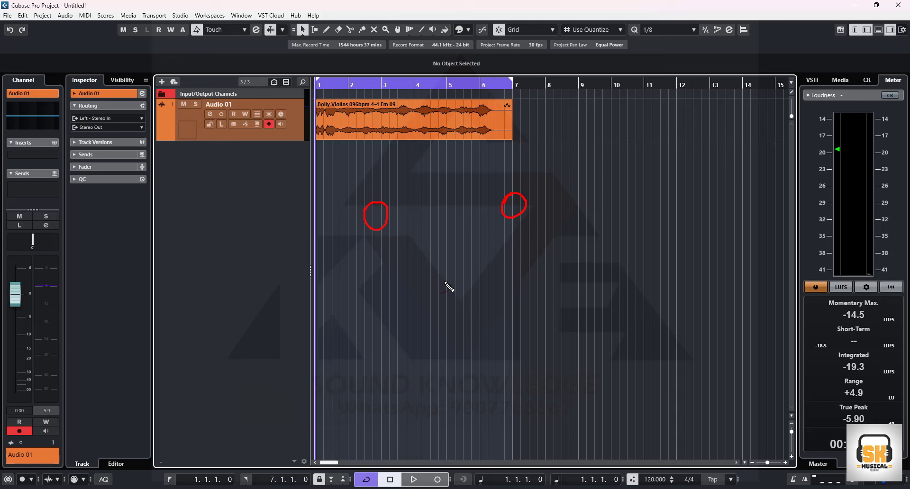
{"action": "mouse_move", "coordinate": [445, 281]}
{"action": "left_mouse_down"}
{"action": "mouse_move", "coordinate": [446, 301]}
{"action": "mouse_move", "coordinate": [455, 284]}
{"action": "left_mouse_up"}
{"action": "mouse_move", "coordinate": [531, 270]}
{"action": "left_mouse_down"}
{"action": "mouse_move", "coordinate": [537, 288]}
{"action": "mouse_move", "coordinate": [532, 271]}
{"action": "left_mouse_up"}
- Draw a short line with a handwritten label from each of the four circles
{"action": "mouse_move", "coordinate": [386, 214]}
{"action": "left_mouse_down"}
{"action": "mouse_move", "coordinate": [416, 195]}
{"action": "mouse_move", "coordinate": [426, 215]}
{"action": "left_mouse_up"}
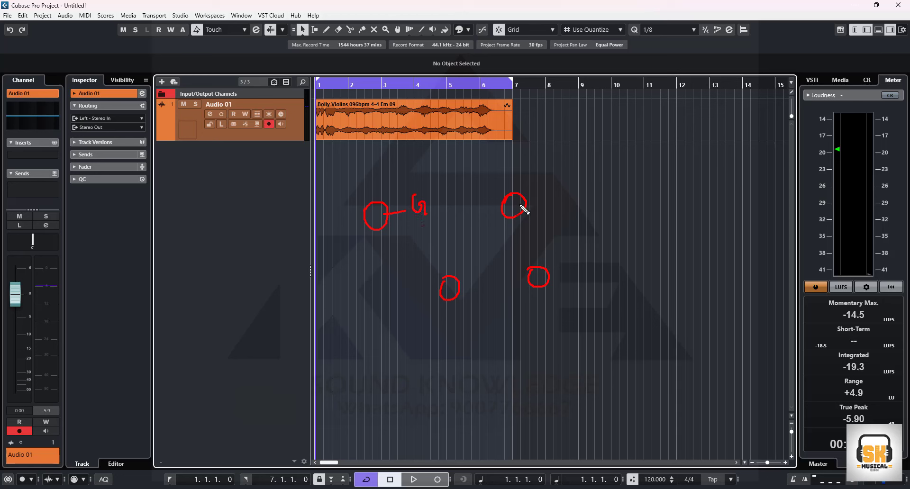
{"action": "mouse_move", "coordinate": [527, 204]}
{"action": "left_mouse_down"}
{"action": "mouse_move", "coordinate": [567, 184]}
{"action": "mouse_move", "coordinate": [564, 193]}
{"action": "mouse_move", "coordinate": [588, 207]}
{"action": "left_mouse_up"}
{"action": "left_click_drag", "start_coordinate": [461, 290], "coordinate": [476, 283]}
{"action": "left_click_drag", "start_coordinate": [478, 292], "coordinate": [488, 291]}
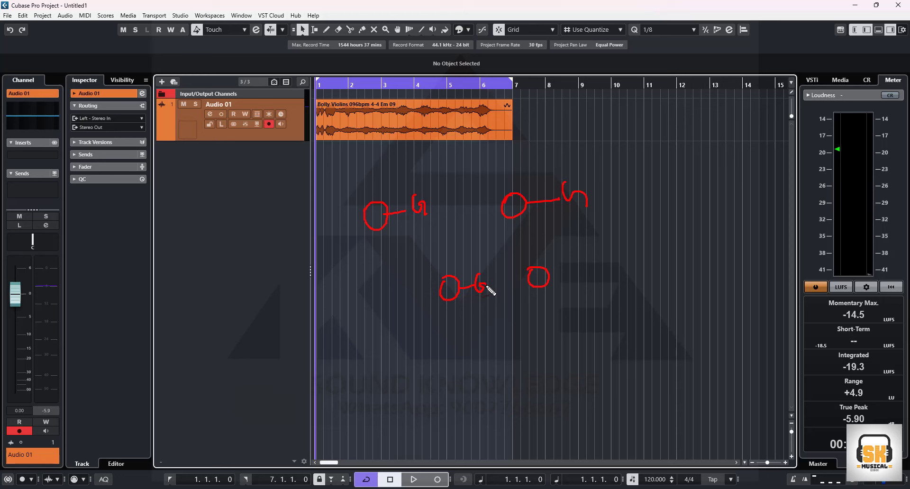
{"action": "mouse_move", "coordinate": [551, 276]}
{"action": "left_mouse_down"}
{"action": "mouse_move", "coordinate": [582, 254]}
{"action": "mouse_move", "coordinate": [589, 285]}
{"action": "left_mouse_up"}
- Undo all strokes of the four labelled circles
{"action": "key", "text": "ctrl+z"}
{"action": "key", "text": "ctrl+z"}
{"action": "key", "text": "ctrl+z"}
{"action": "key", "text": "ctrl+z"}
{"action": "key", "text": "ctrl+z"}
{"action": "key", "text": "ctrl+z"}
{"action": "key", "text": "ctrl+z"}
{"action": "key", "text": "ctrl+z"}
{"action": "key", "text": "ctrl+z"}
{"action": "key", "text": "ctrl+z"}
{"action": "key", "text": "ctrl+z"}
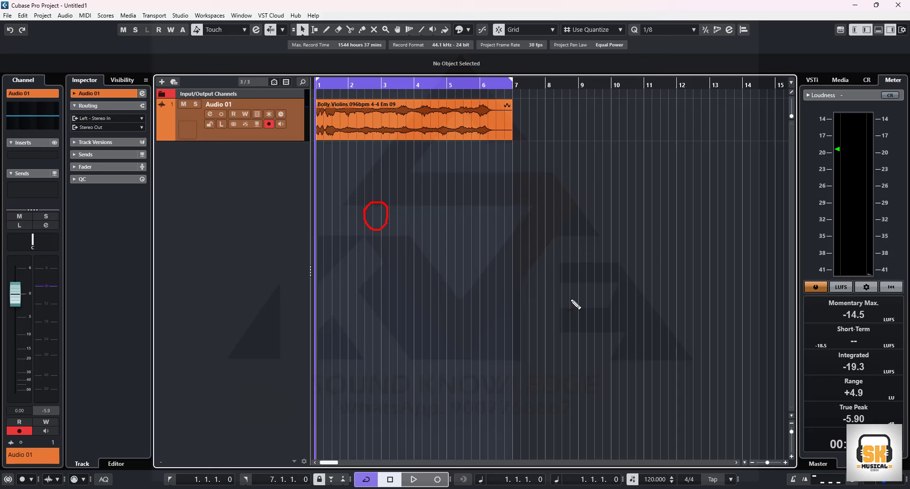
{"action": "key", "text": "ctrl+z"}
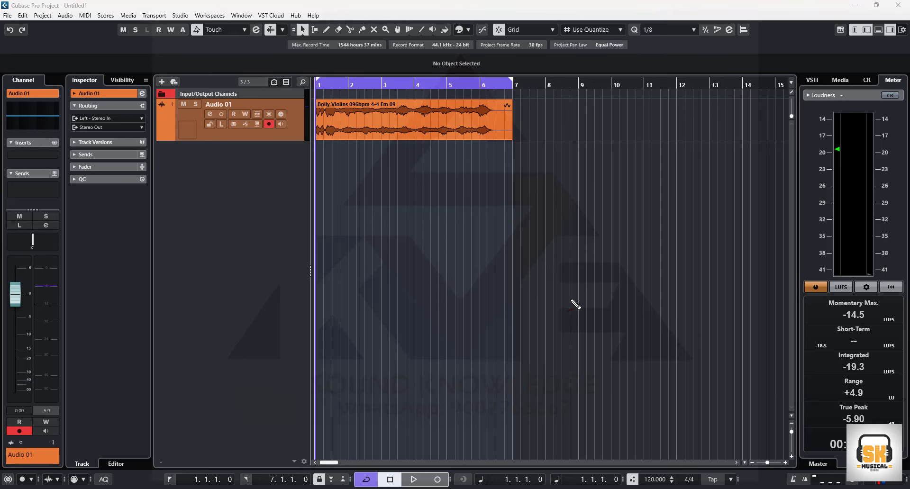
- Select the Bolly Violins audio event on the Audio 01 track
{"action": "left_click", "coordinate": [398, 129]}
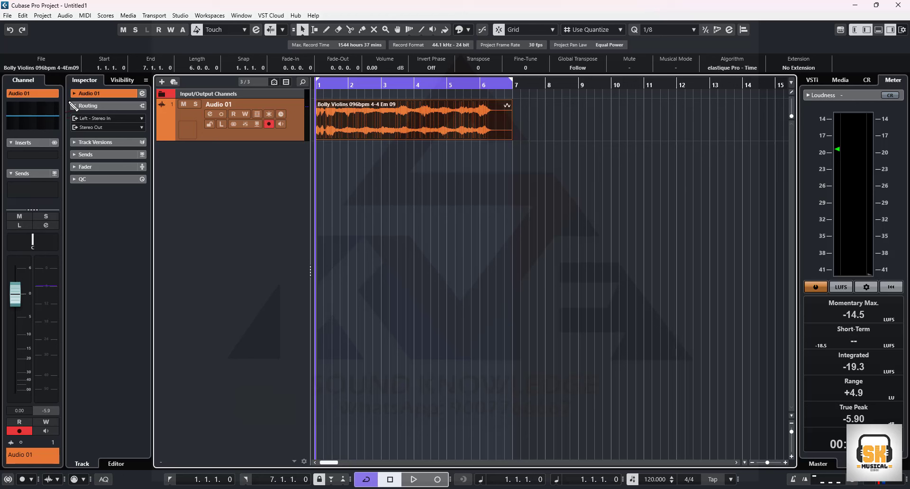
- Box the Routing section with the pen, tick its Stereo In and Stereo Out entries, add curves below the event, and erase all drawings
{"action": "mouse_move", "coordinate": [70, 102]}
{"action": "left_mouse_down"}
{"action": "mouse_move", "coordinate": [143, 100]}
{"action": "mouse_move", "coordinate": [153, 132]}
{"action": "mouse_move", "coordinate": [77, 138]}
{"action": "mouse_move", "coordinate": [66, 124]}
{"action": "mouse_move", "coordinate": [71, 105]}
{"action": "mouse_move", "coordinate": [127, 107]}
{"action": "left_mouse_up"}
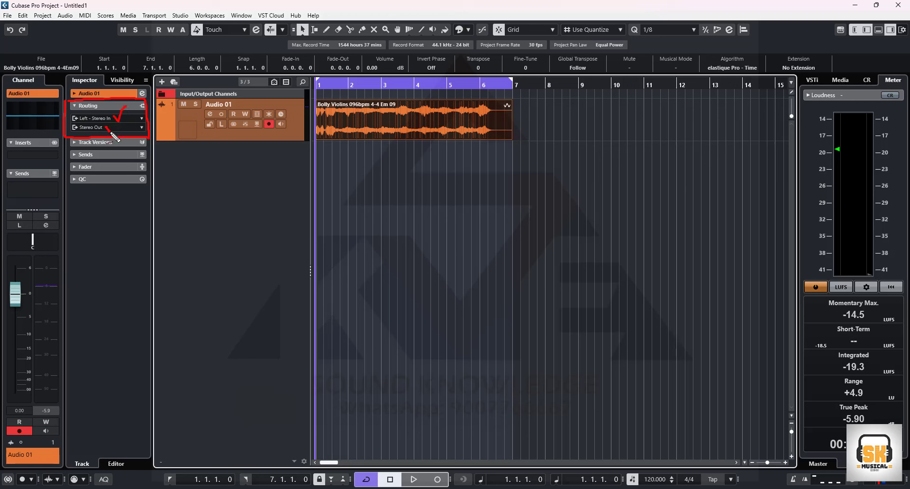
{"action": "left_click_drag", "start_coordinate": [113, 136], "coordinate": [126, 122]}
{"action": "mouse_move", "coordinate": [395, 143]}
{"action": "left_mouse_down"}
{"action": "mouse_move", "coordinate": [408, 157]}
{"action": "mouse_move", "coordinate": [641, 180]}
{"action": "mouse_move", "coordinate": [660, 170]}
{"action": "left_mouse_up"}
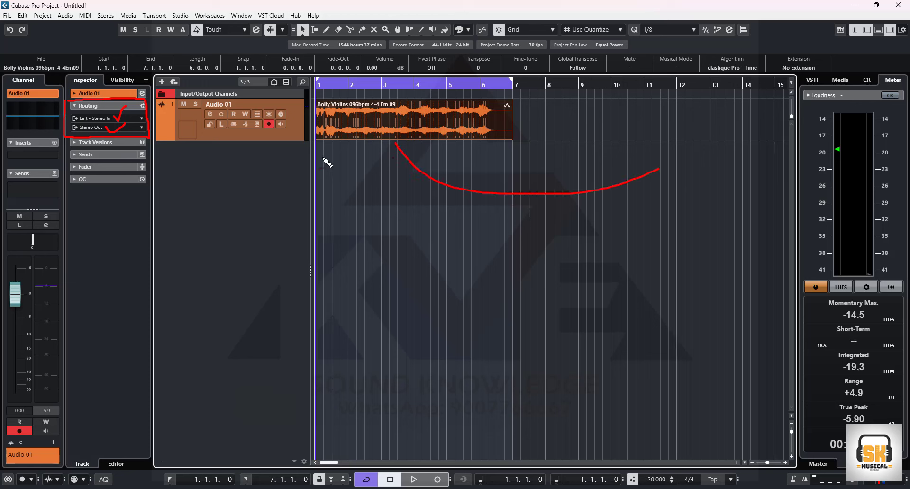
{"action": "mouse_move", "coordinate": [324, 149]}
{"action": "left_mouse_down"}
{"action": "mouse_move", "coordinate": [345, 189]}
{"action": "mouse_move", "coordinate": [318, 215]}
{"action": "mouse_move", "coordinate": [355, 238]}
{"action": "mouse_move", "coordinate": [465, 239]}
{"action": "left_mouse_up"}
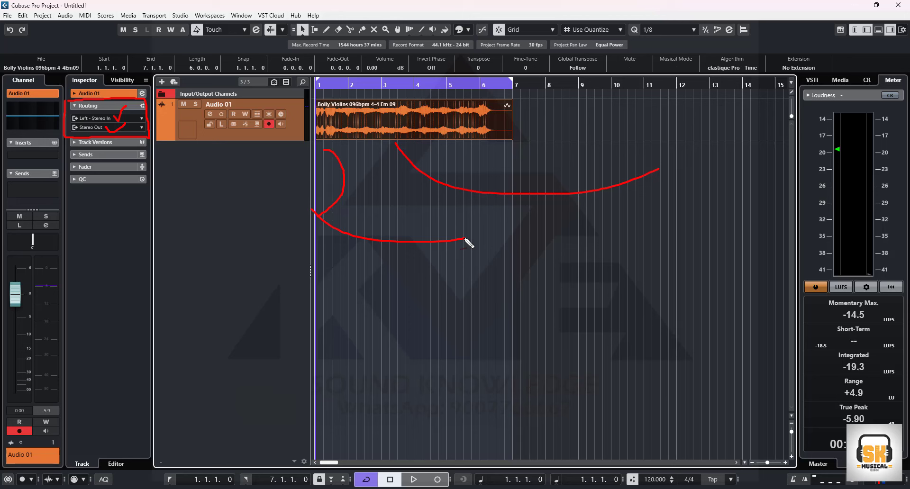
{"action": "key", "text": "e"}
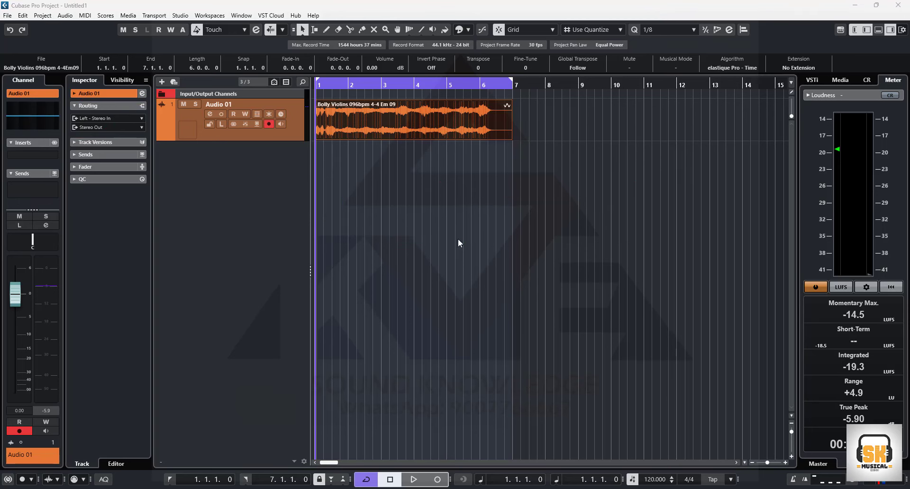
- Examine the context commands available for the empty track list, the Audio 01 track and the violin audio event
{"action": "left_click", "coordinate": [227, 217]}
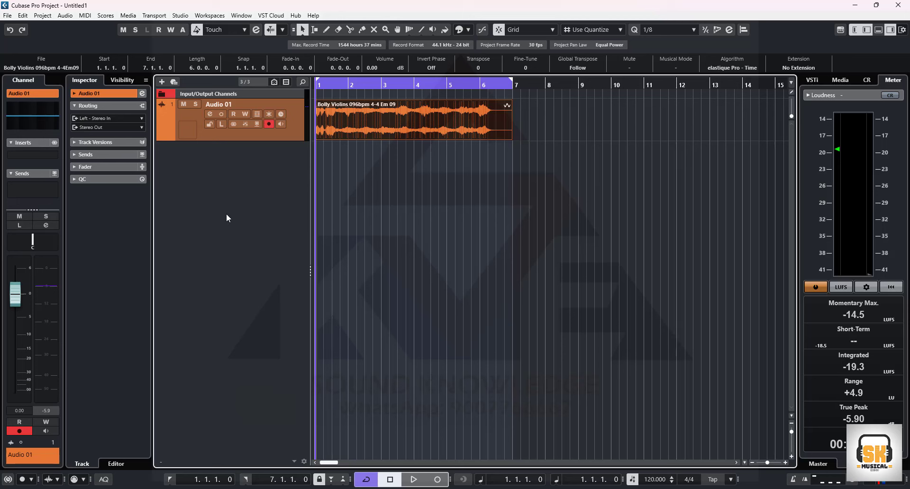
{"action": "right_click", "coordinate": [208, 183]}
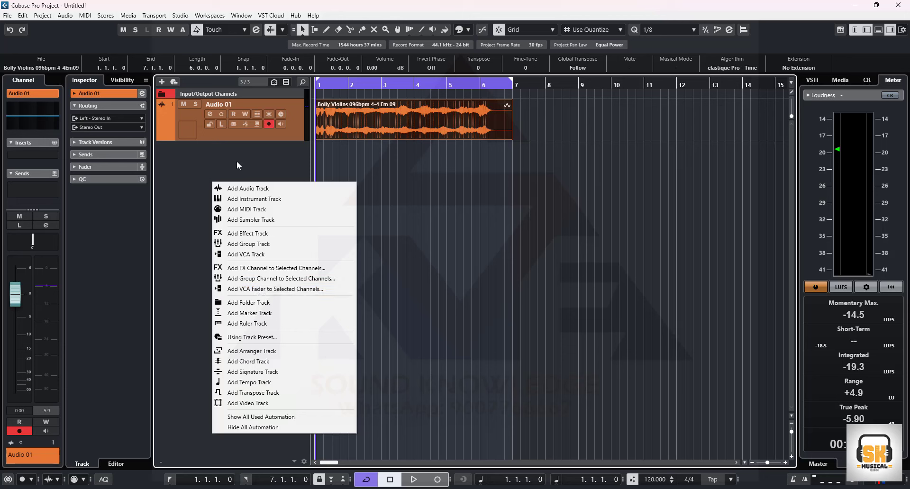
{"action": "left_click", "coordinate": [244, 135]}
{"action": "right_click", "coordinate": [243, 134]}
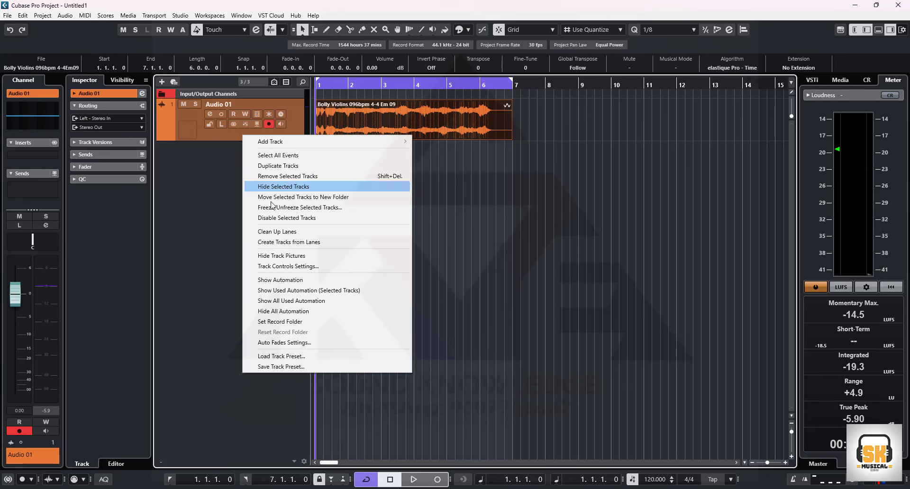
{"action": "left_click", "coordinate": [379, 118]}
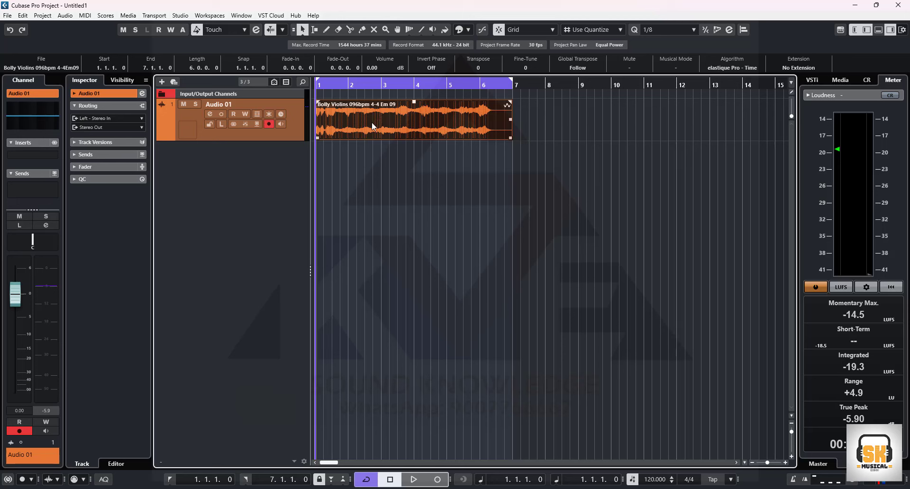
{"action": "right_click", "coordinate": [372, 123]}
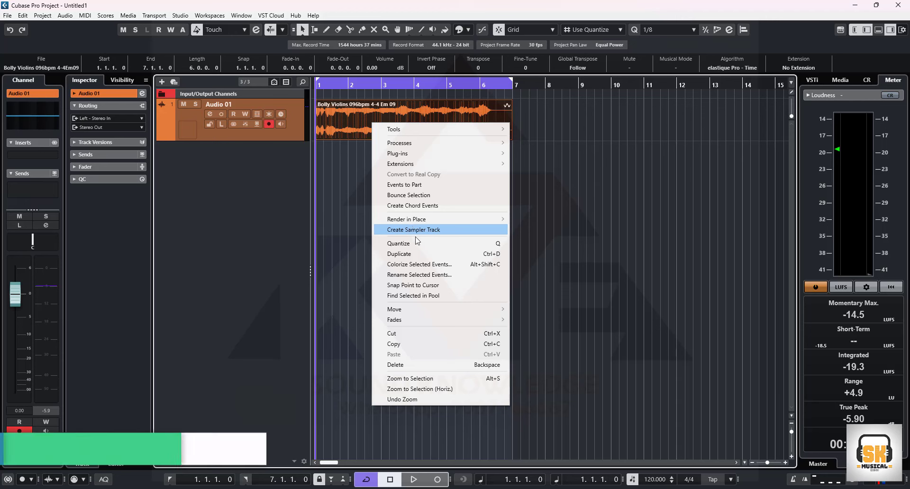
{"action": "left_click", "coordinate": [280, 278]}
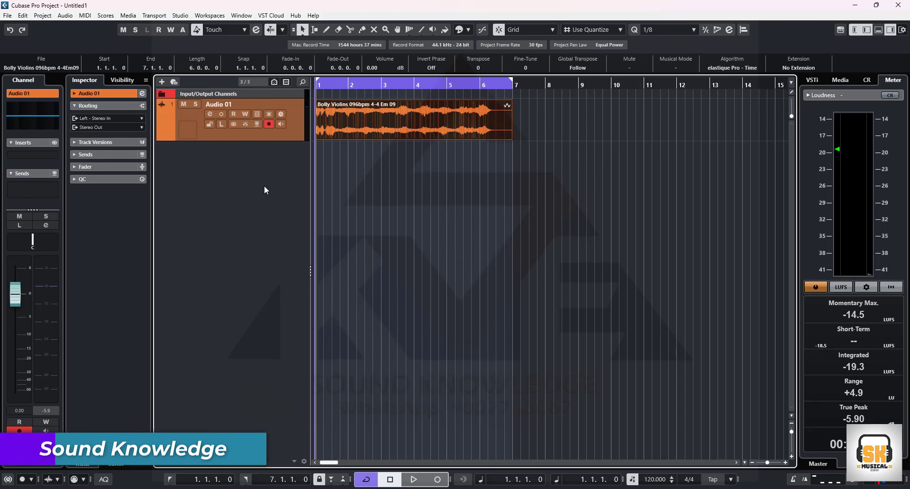
{"action": "right_click", "coordinate": [243, 137]}
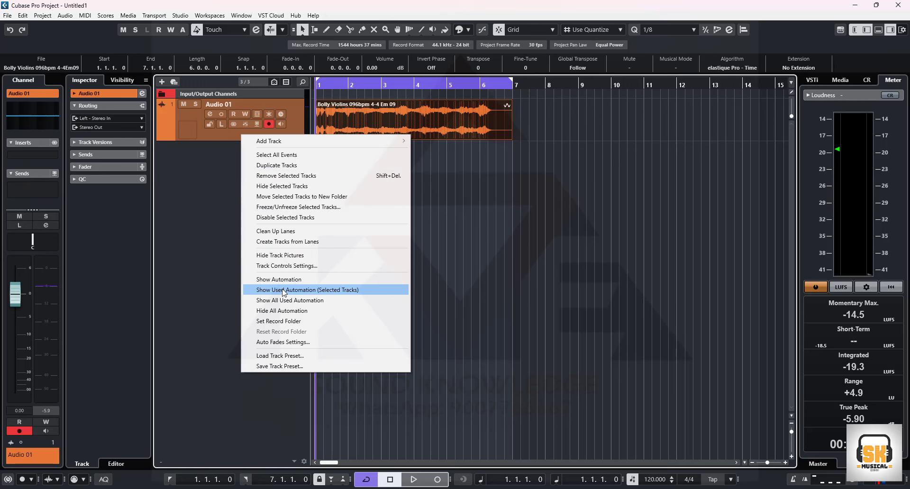
{"action": "left_click", "coordinate": [211, 303]}
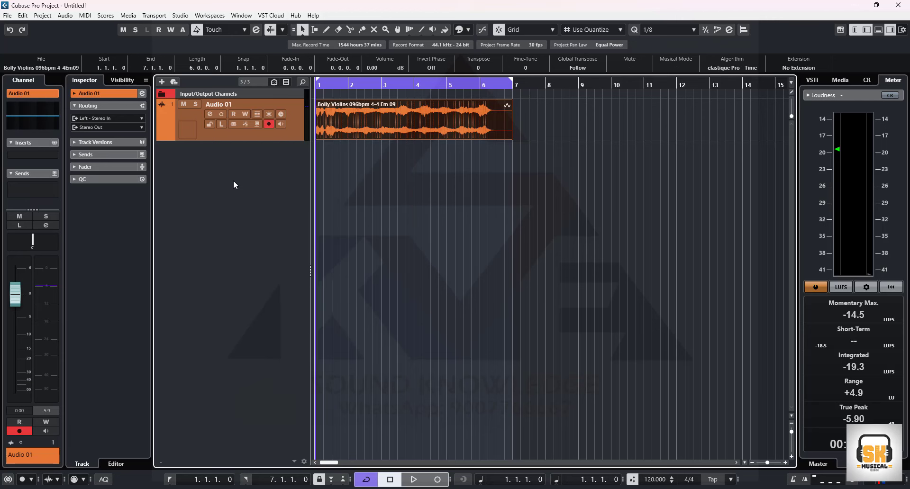
- Add a stereo group channel for the selected Audio 01 track, output to Stereo Out and created outside a folder
{"action": "right_click", "coordinate": [224, 163]}
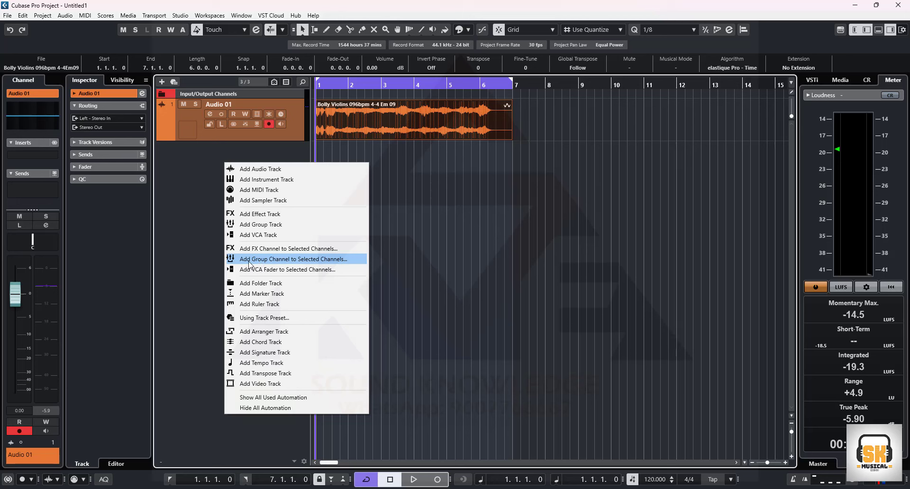
{"action": "left_click", "coordinate": [302, 261]}
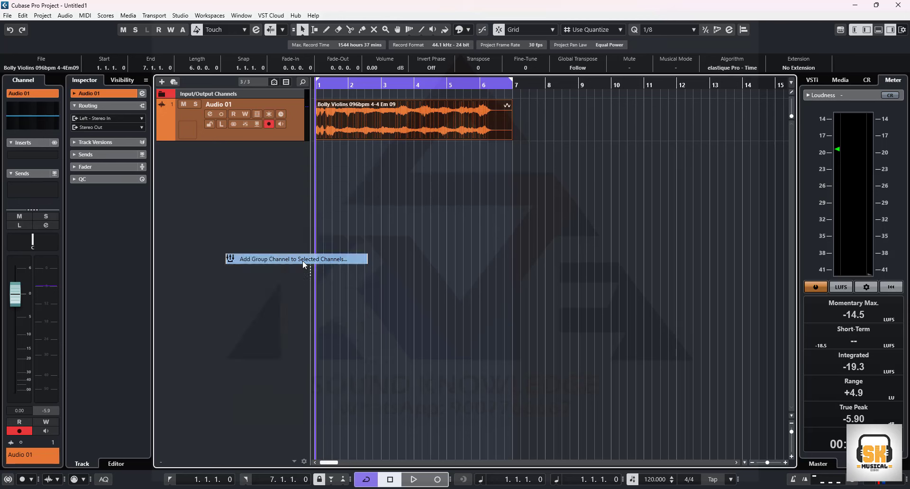
{"action": "left_click", "coordinate": [397, 229]}
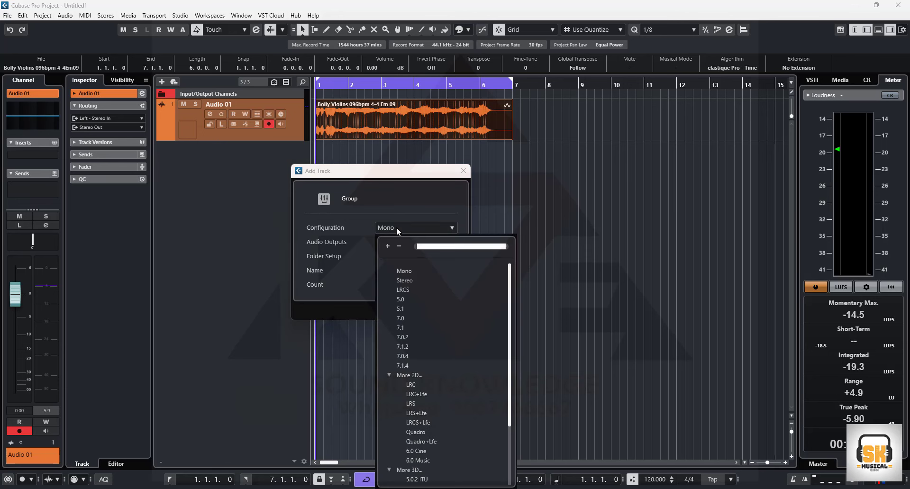
{"action": "left_click", "coordinate": [406, 280]}
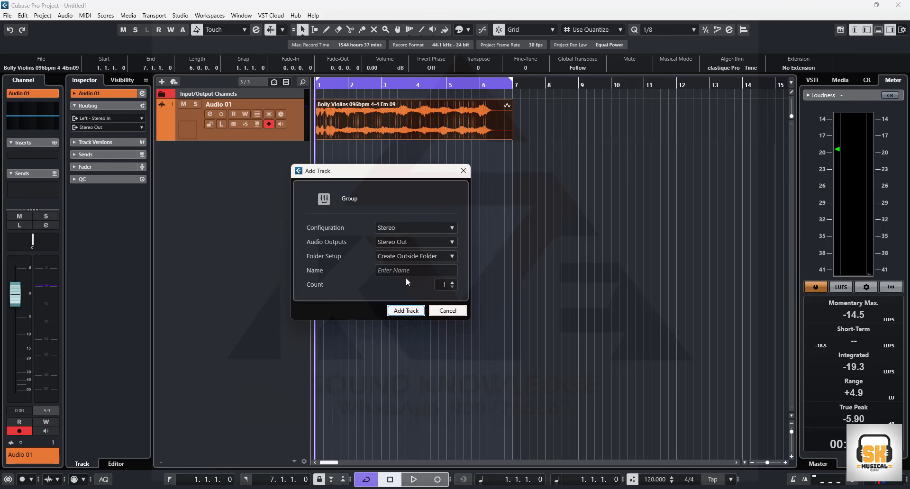
{"action": "left_click", "coordinate": [405, 310]}
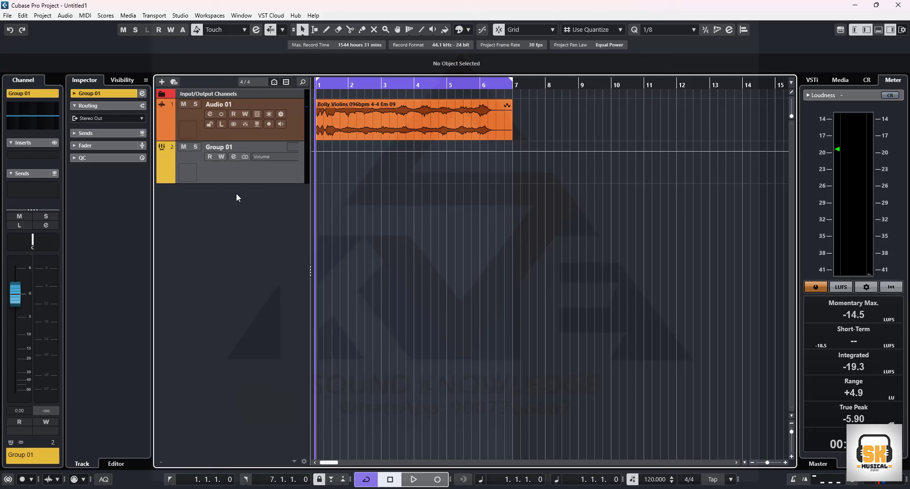
- Compare playback of the violin audio with the Group 01 track muted and unmuted, returning the cursor to the project start
{"action": "left_click", "coordinate": [158, 133]}
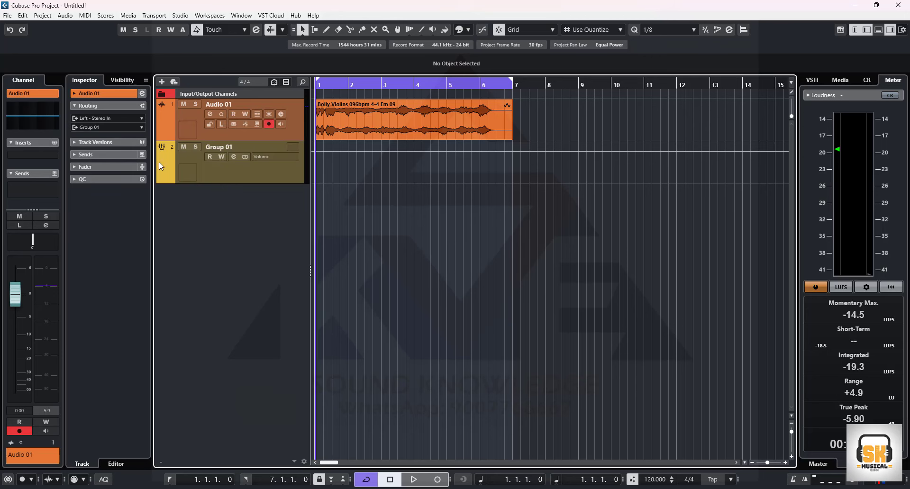
{"action": "left_click", "coordinate": [227, 176]}
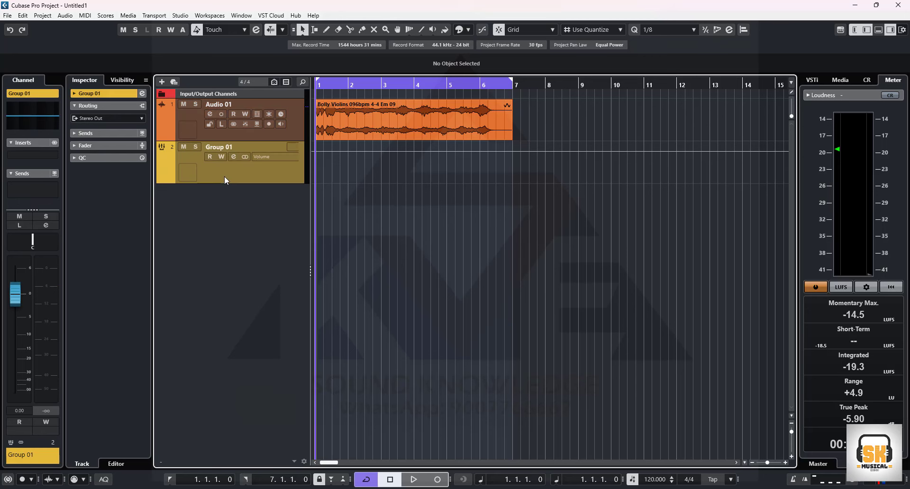
{"action": "left_click", "coordinate": [183, 147]}
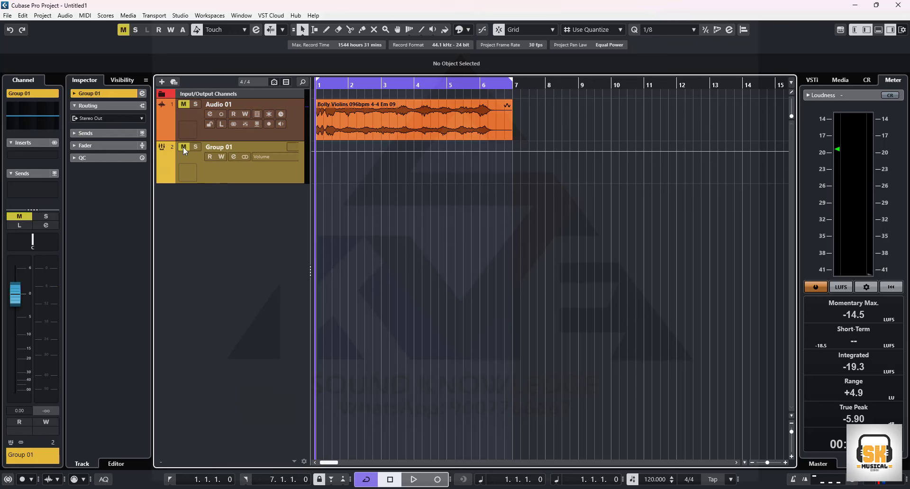
{"action": "key", "text": "space"}
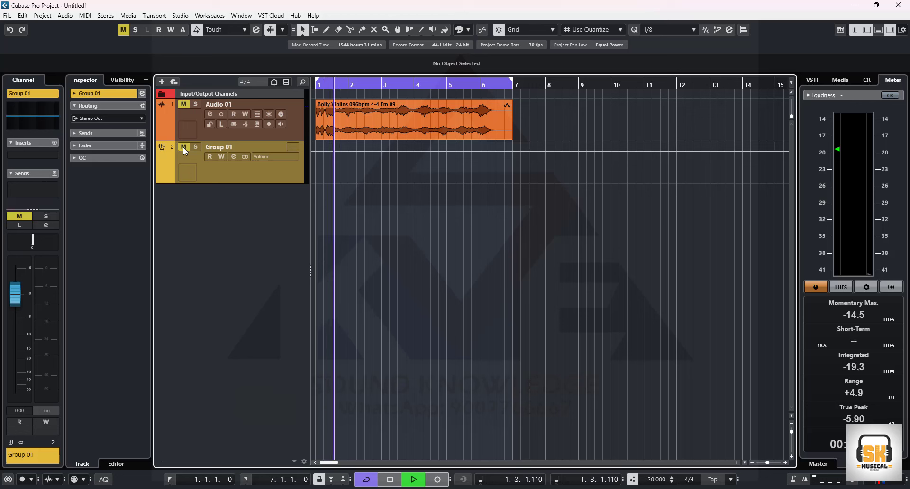
{"action": "key", "text": "space"}
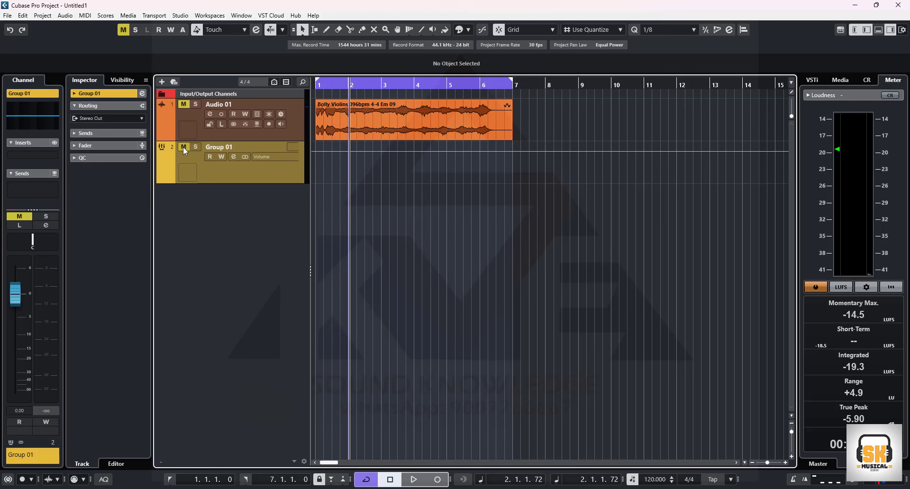
{"action": "left_click", "coordinate": [183, 147]}
{"action": "key", "text": "Home"}
{"action": "key", "text": "space"}
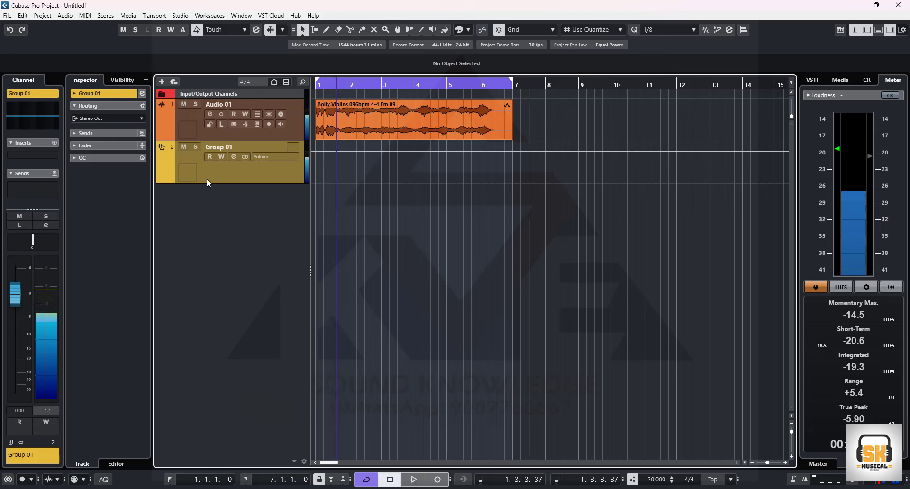
{"action": "key", "text": "Home"}
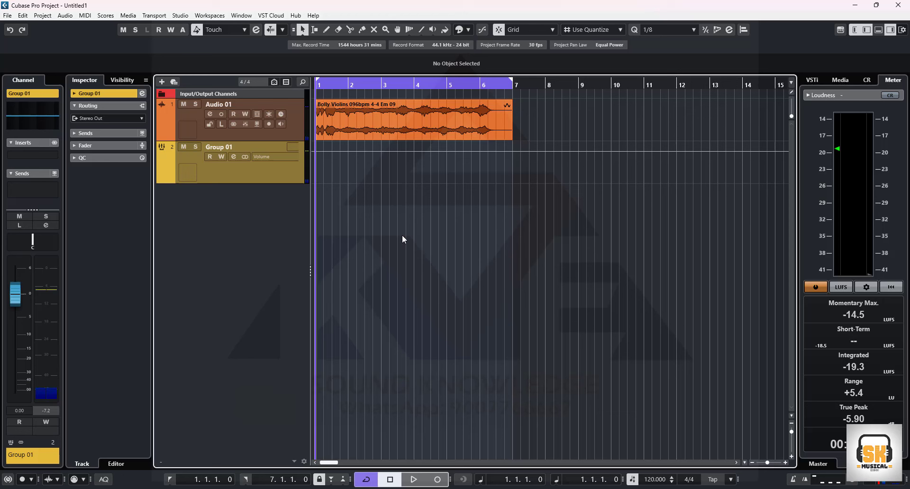
- Sketch lettered nodes below the event, link the two outer ones to C and C to a circled G, and erase the drawing
{"action": "key", "text": "ctrl+2"}
{"action": "mouse_move", "coordinate": [348, 254]}
{"action": "left_mouse_down"}
{"action": "mouse_move", "coordinate": [346, 235]}
{"action": "mouse_move", "coordinate": [360, 252]}
{"action": "mouse_move", "coordinate": [360, 244]}
{"action": "left_mouse_up"}
{"action": "mouse_move", "coordinate": [586, 211]}
{"action": "left_mouse_down"}
{"action": "mouse_move", "coordinate": [587, 238]}
{"action": "mouse_move", "coordinate": [593, 222]}
{"action": "mouse_move", "coordinate": [609, 226]}
{"action": "mouse_move", "coordinate": [597, 206]}
{"action": "mouse_move", "coordinate": [590, 201]}
{"action": "mouse_move", "coordinate": [572, 229]}
{"action": "mouse_move", "coordinate": [615, 244]}
{"action": "mouse_move", "coordinate": [613, 195]}
{"action": "left_mouse_up"}
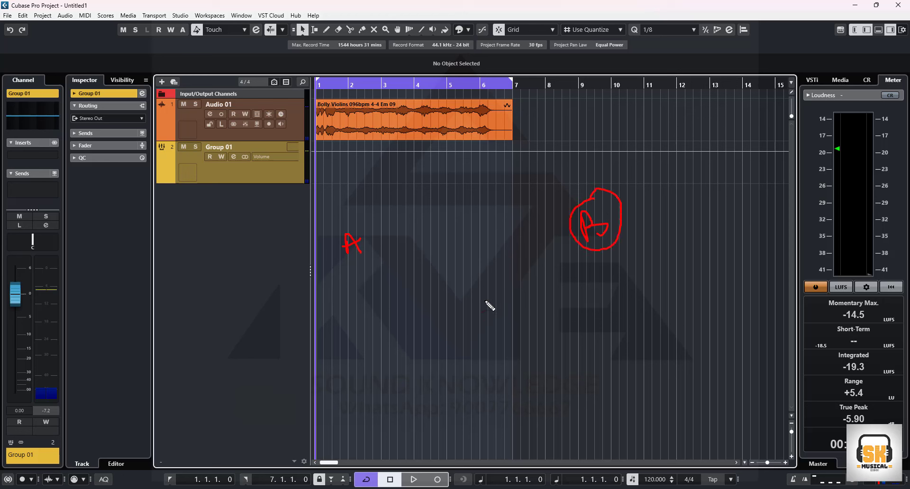
{"action": "mouse_move", "coordinate": [483, 269]}
{"action": "left_mouse_down"}
{"action": "mouse_move", "coordinate": [473, 272]}
{"action": "mouse_move", "coordinate": [487, 286]}
{"action": "left_mouse_up"}
{"action": "mouse_move", "coordinate": [368, 252]}
{"action": "left_mouse_down"}
{"action": "mouse_move", "coordinate": [466, 283]}
{"action": "mouse_move", "coordinate": [570, 240]}
{"action": "left_mouse_up"}
{"action": "mouse_move", "coordinate": [477, 295]}
{"action": "left_mouse_down"}
{"action": "mouse_move", "coordinate": [484, 340]}
{"action": "mouse_move", "coordinate": [473, 337]}
{"action": "mouse_move", "coordinate": [470, 352]}
{"action": "mouse_move", "coordinate": [483, 345]}
{"action": "mouse_move", "coordinate": [480, 327]}
{"action": "mouse_move", "coordinate": [465, 340]}
{"action": "mouse_move", "coordinate": [471, 362]}
{"action": "mouse_move", "coordinate": [491, 351]}
{"action": "mouse_move", "coordinate": [480, 326]}
{"action": "left_mouse_up"}
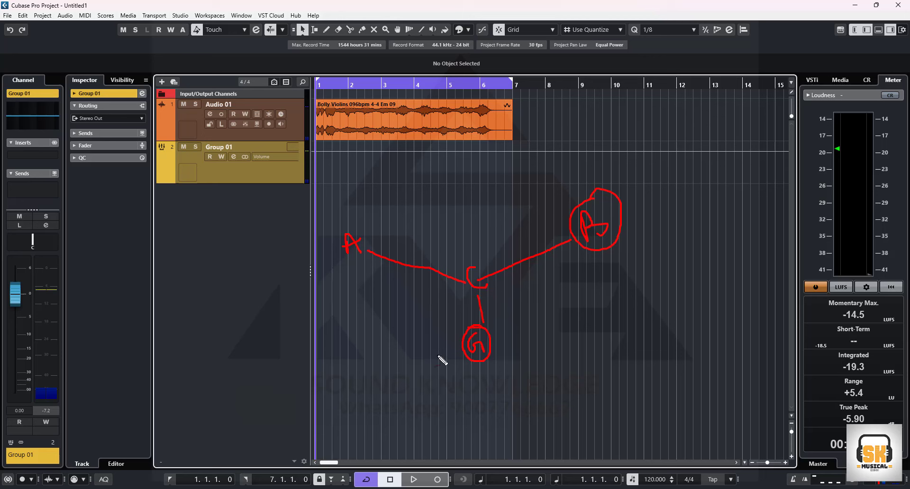
{"action": "key", "text": "e"}
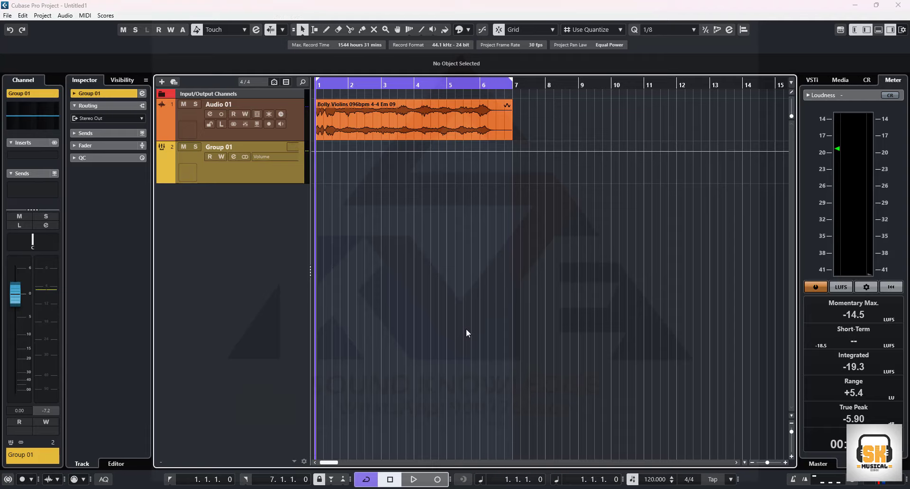
- Open the MixConsole, select the Audio 01 channel and expand the Routing section of the channels
{"action": "key", "text": "F3"}
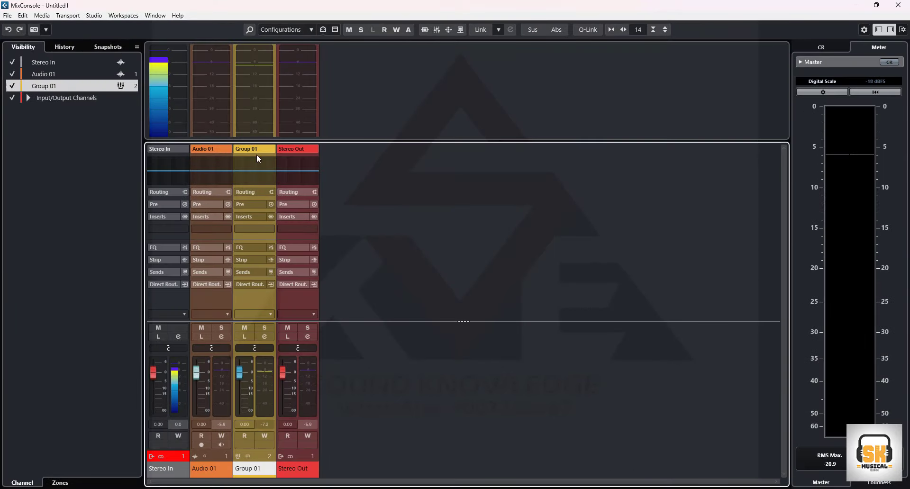
{"action": "left_click", "coordinate": [208, 470]}
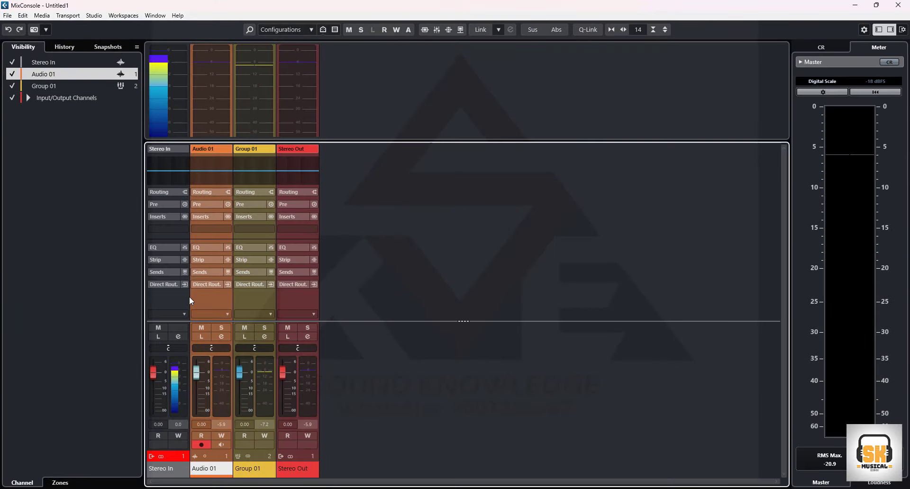
{"action": "left_click", "coordinate": [207, 193]}
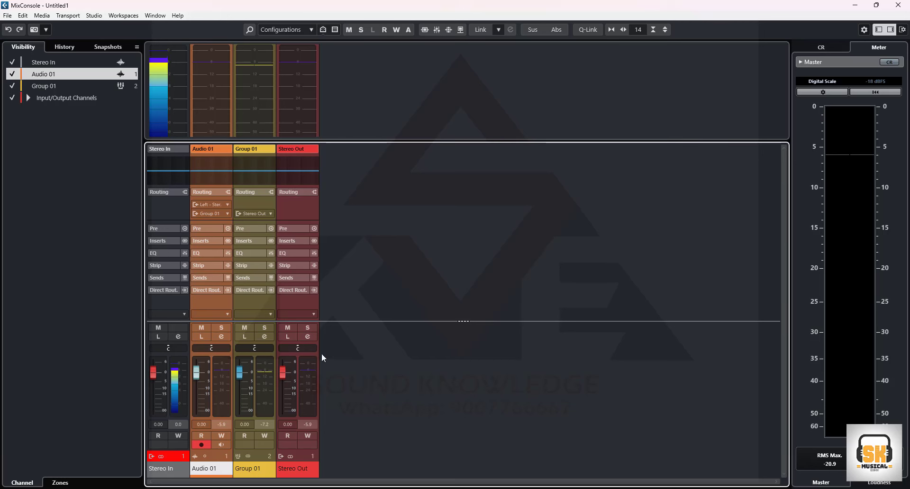
- Open the Audio 01 channel settings, hide and restore the output chain display, and move the window clear of the channel strips
{"action": "left_click", "coordinate": [221, 336]}
{"action": "left_click_drag", "start_coordinate": [469, 172], "coordinate": [404, 113]}
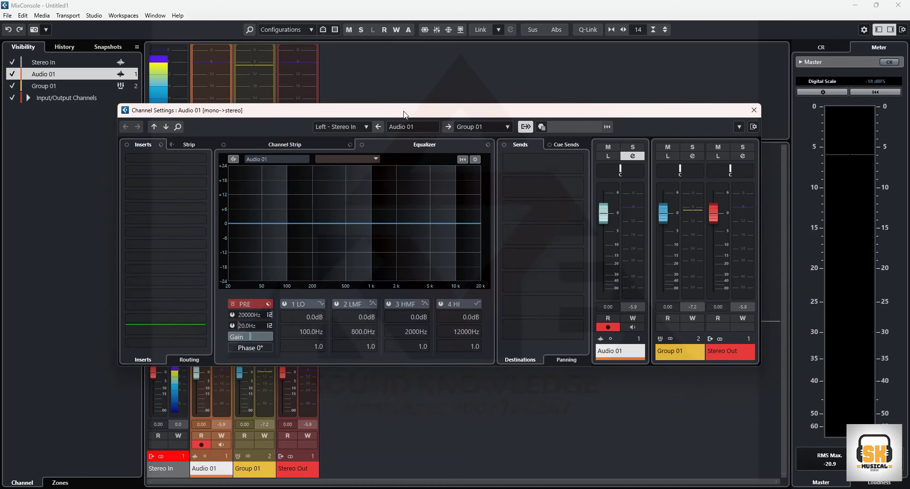
{"action": "left_click", "coordinate": [524, 127]}
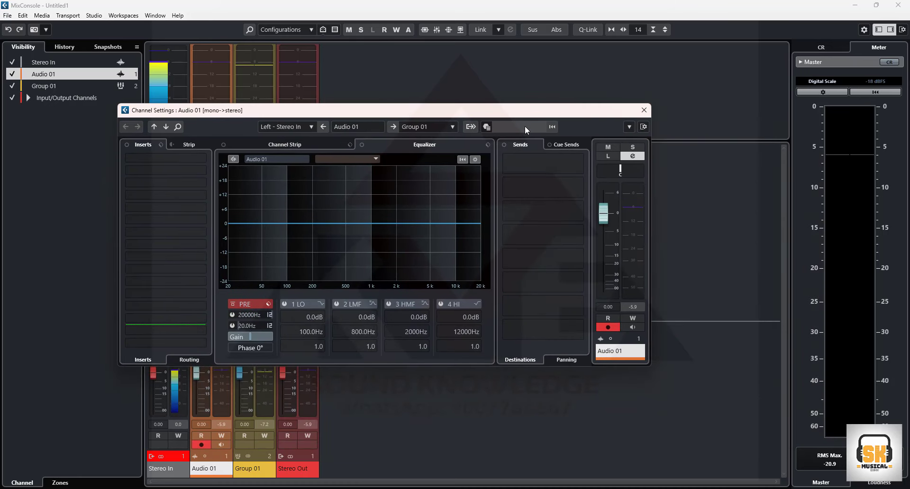
{"action": "left_click", "coordinate": [470, 126]}
{"action": "left_click_drag", "start_coordinate": [498, 112], "coordinate": [440, 92]}
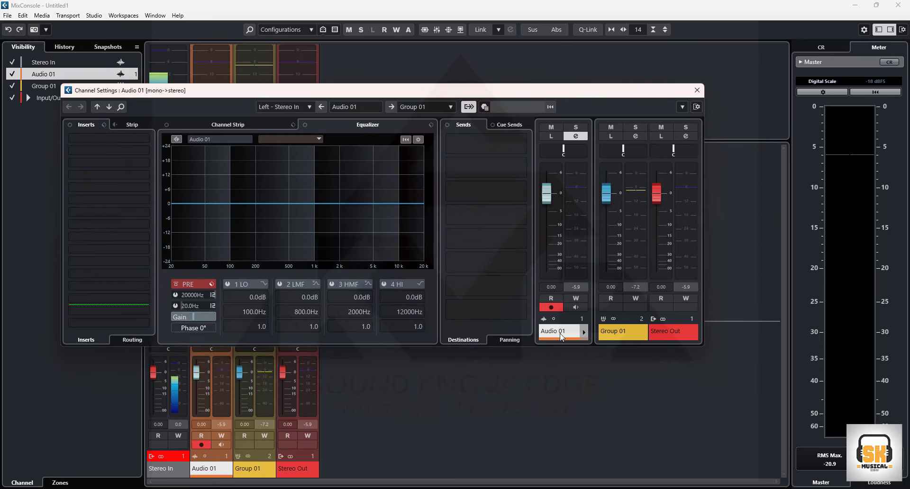
- Follow the output chain from Audio 01 through the Group 01 and Stereo Out channel settings, dismiss the colour palette and close the settings
{"action": "left_click", "coordinate": [615, 332]}
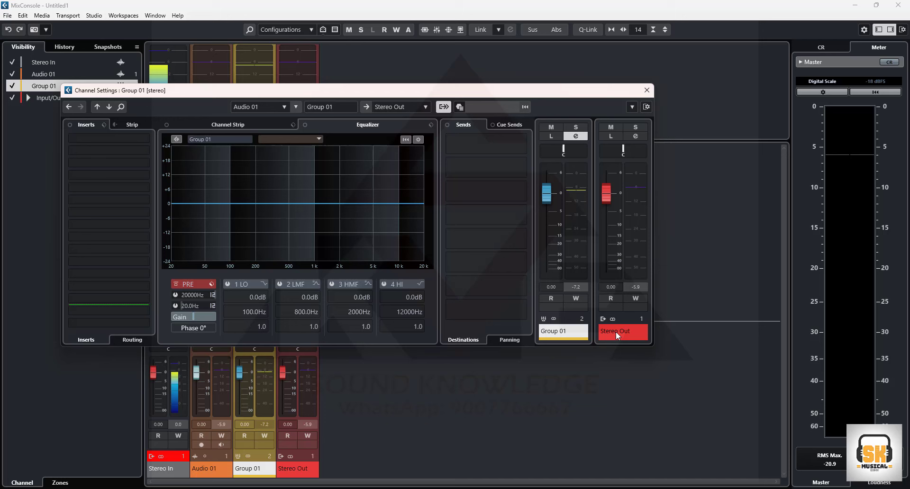
{"action": "left_click", "coordinate": [562, 334]}
{"action": "left_click", "coordinate": [645, 332]}
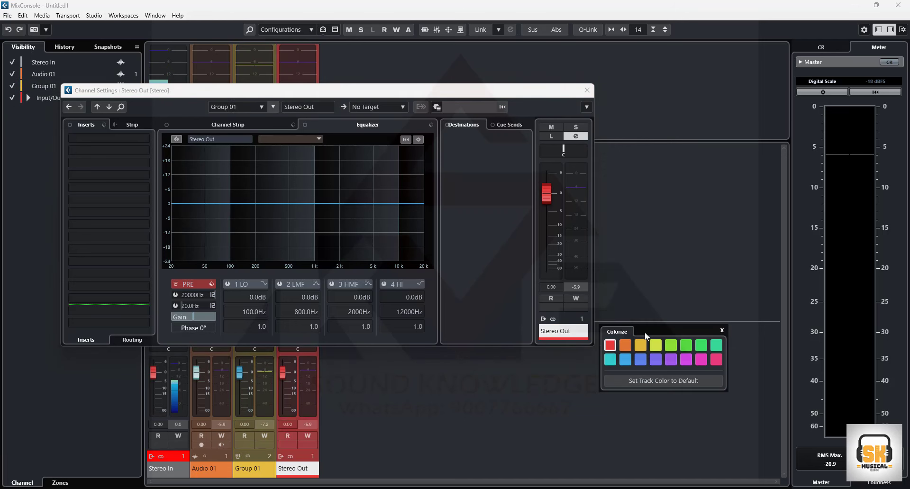
{"action": "left_click", "coordinate": [722, 332]}
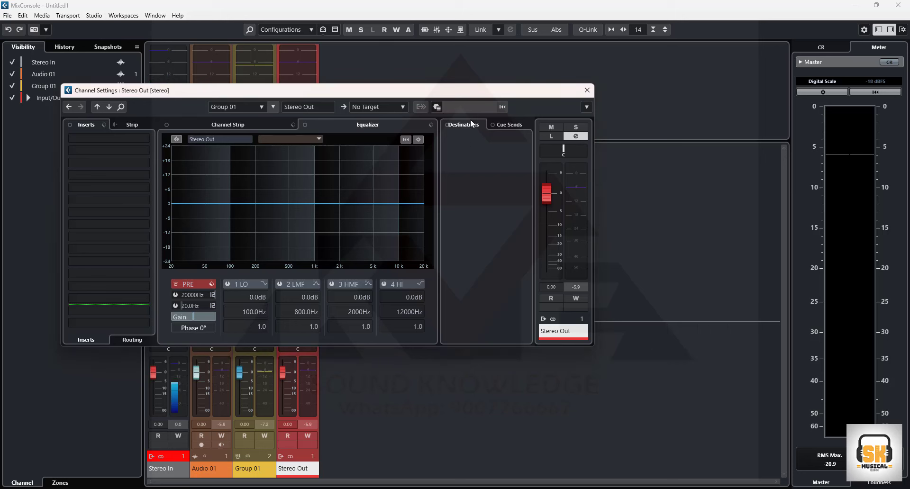
{"action": "left_click", "coordinate": [583, 332]}
{"action": "key", "text": "Escape"}
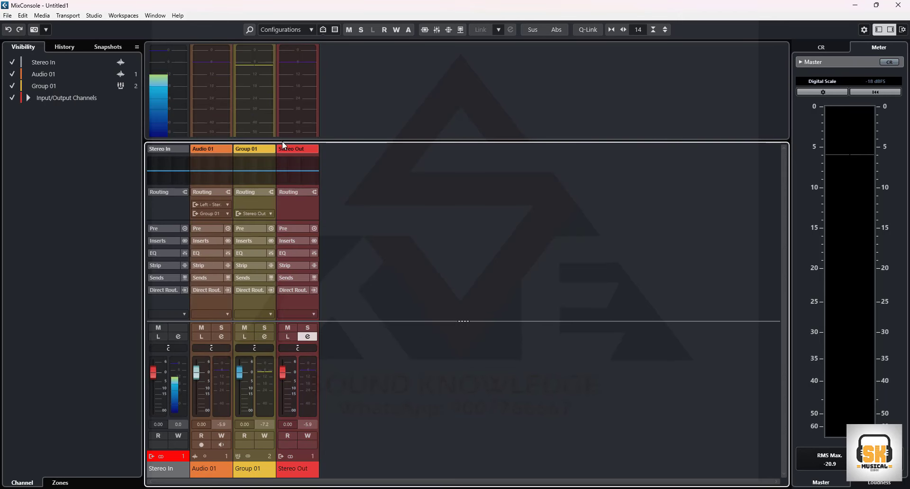
- Check the signal levels along the Audio 01 output chain during playback, and close the channel settings and the MixConsole
{"action": "left_click", "coordinate": [221, 337]}
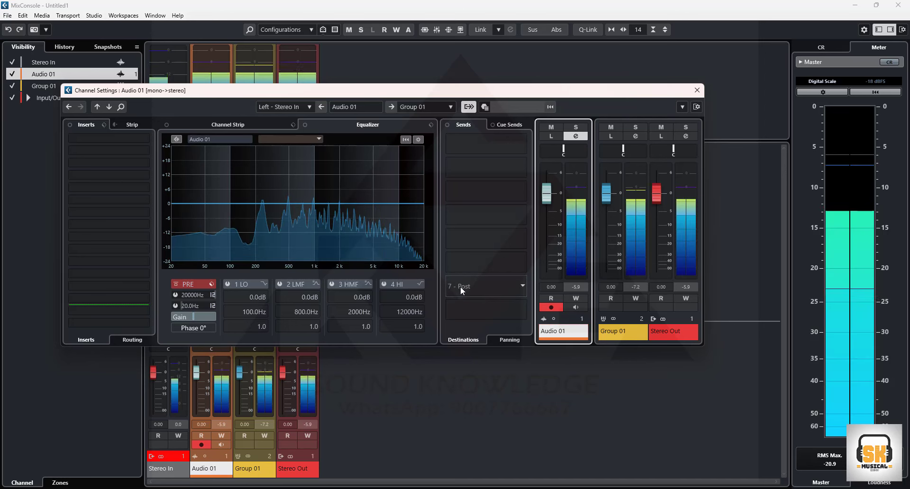
{"action": "left_click", "coordinate": [697, 90]}
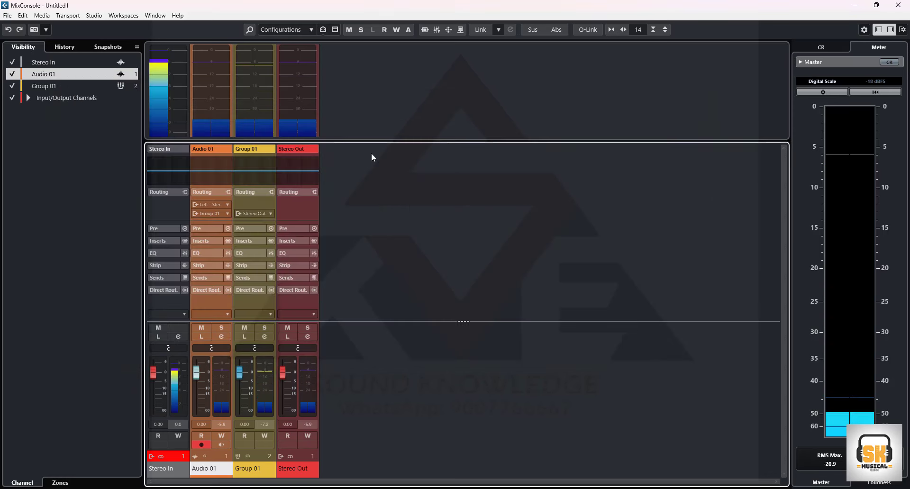
{"action": "left_click", "coordinate": [898, 4]}
- Add a stereo FX channel with ValhallaVintageVerb, output to Stereo Out, to the first send of Group 01, and close the plug-in window
{"action": "left_click", "coordinate": [225, 177]}
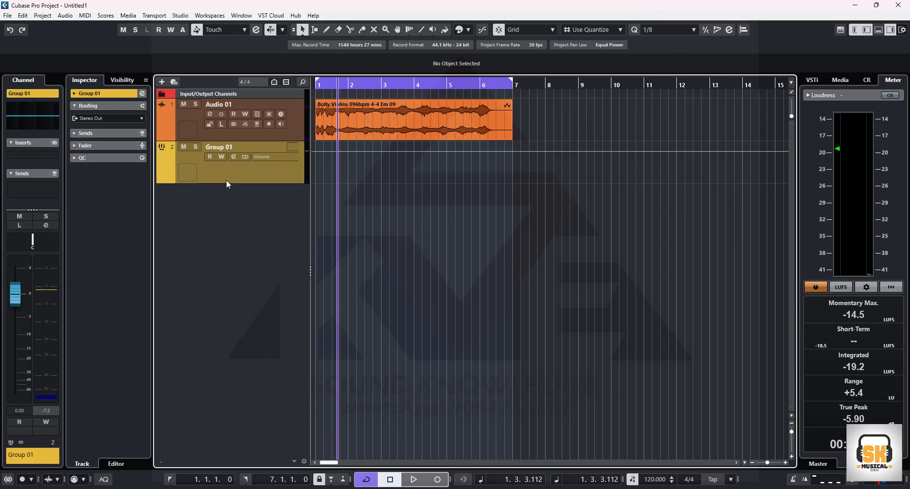
{"action": "left_click", "coordinate": [232, 157]}
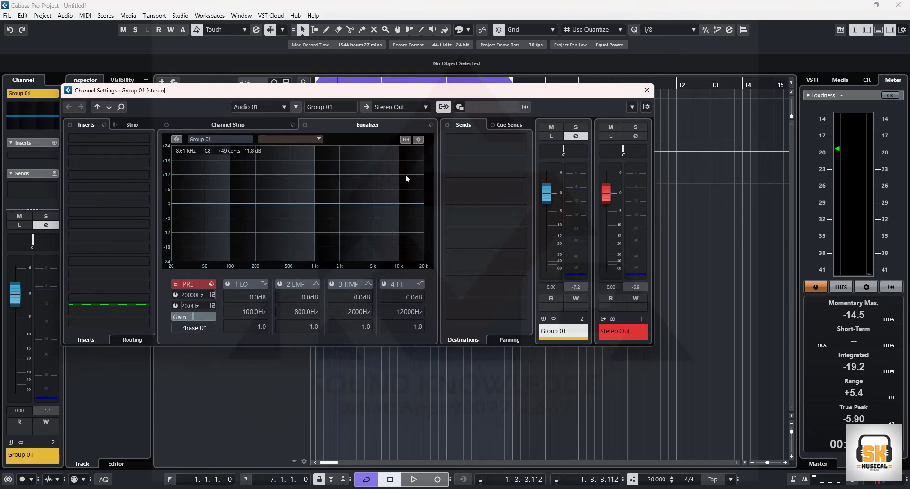
{"action": "right_click", "coordinate": [469, 150]}
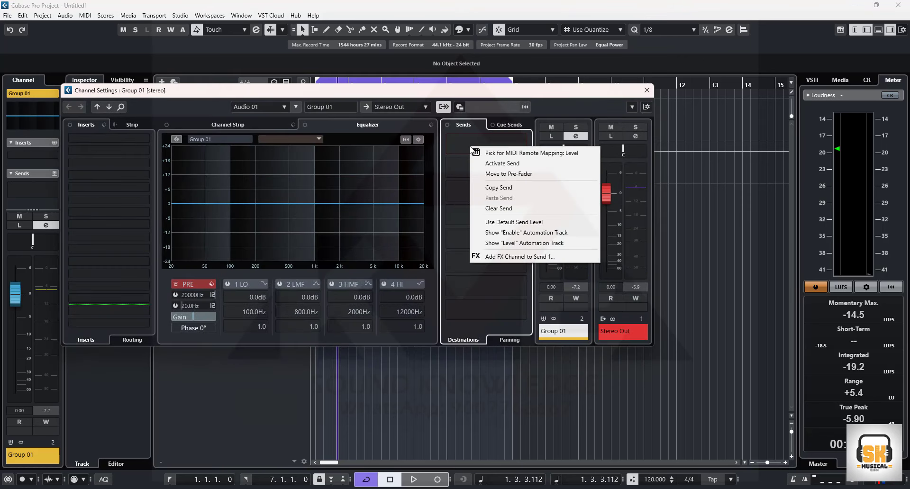
{"action": "left_click", "coordinate": [505, 257]}
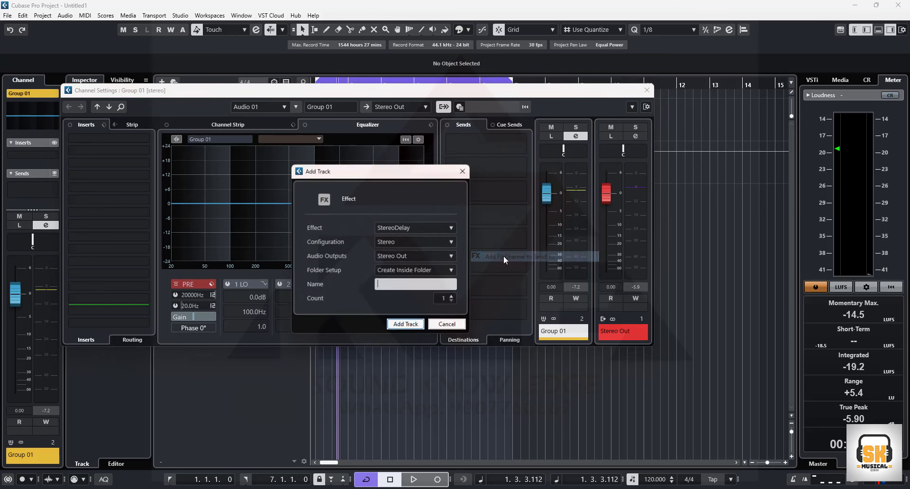
{"action": "left_click", "coordinate": [414, 224]}
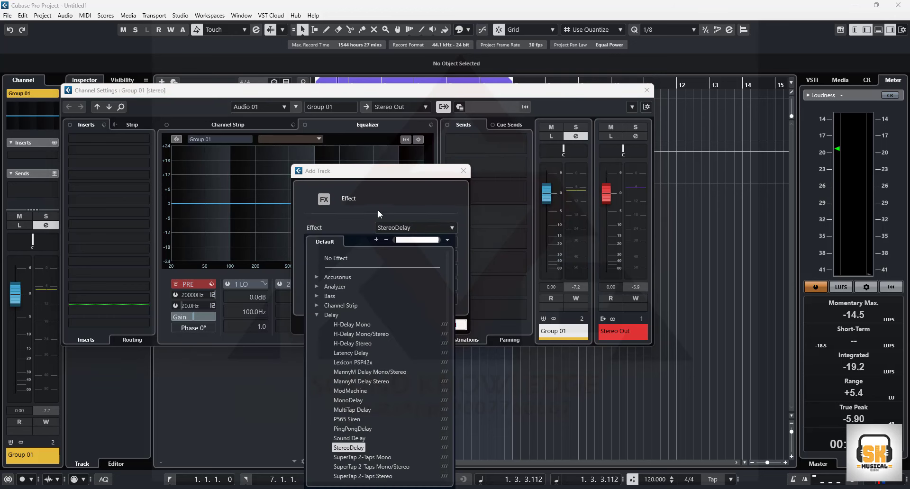
{"action": "type", "text": "vinta"}
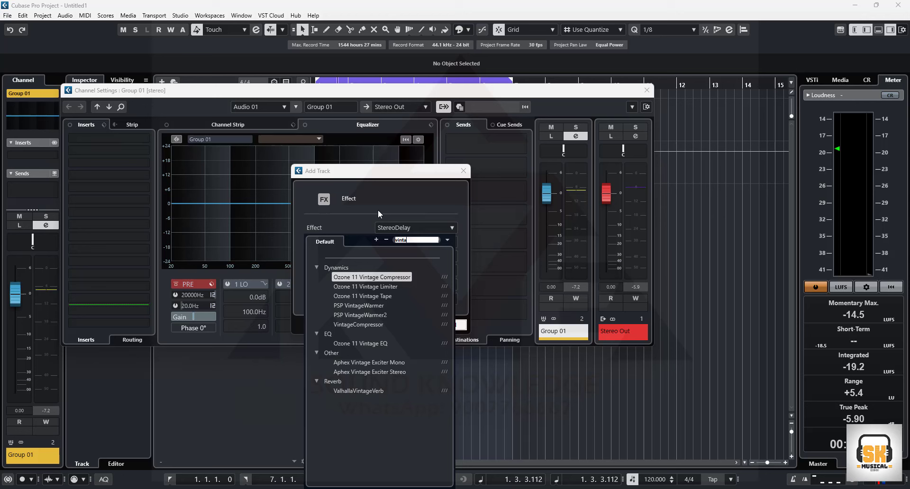
{"action": "type", "text": "ge"}
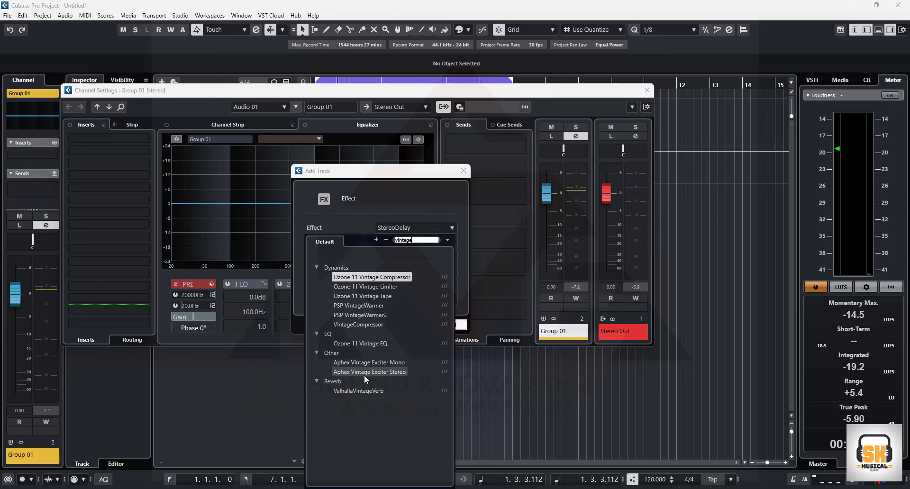
{"action": "left_click", "coordinate": [361, 390]}
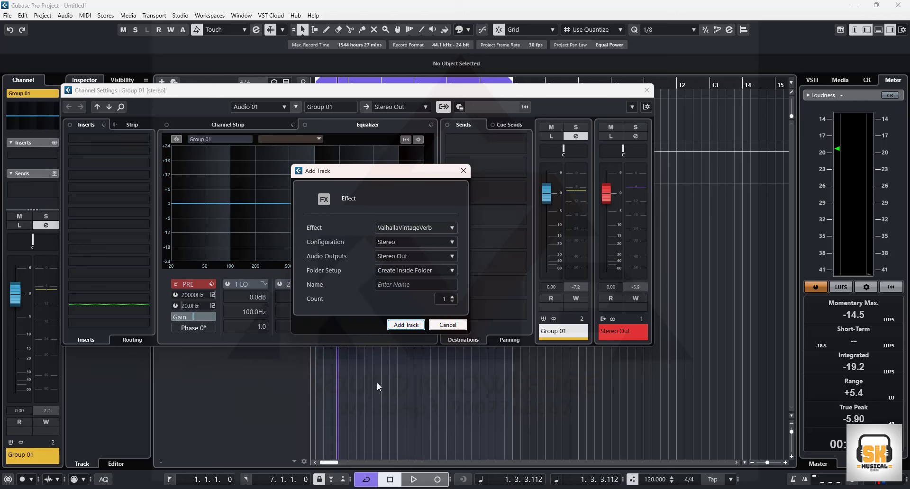
{"action": "left_click", "coordinate": [403, 325]}
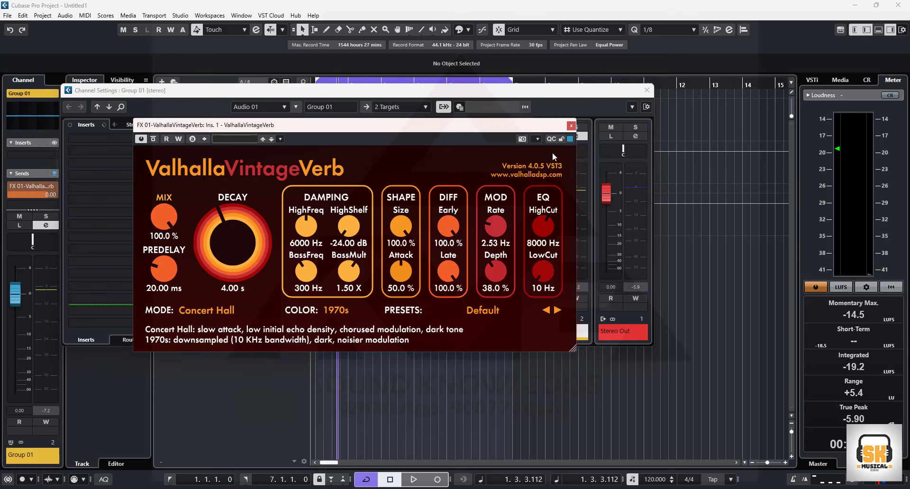
{"action": "left_click", "coordinate": [571, 125]}
- Set the Group 01 send level to the ValhallaVintageVerb FX channel to -15.2, and check the FX track's output routing
{"action": "left_click_drag", "start_coordinate": [503, 148], "coordinate": [439, 129]}
{"action": "left_click_drag", "start_coordinate": [429, 93], "coordinate": [827, 215]}
{"action": "left_click", "coordinate": [234, 226]}
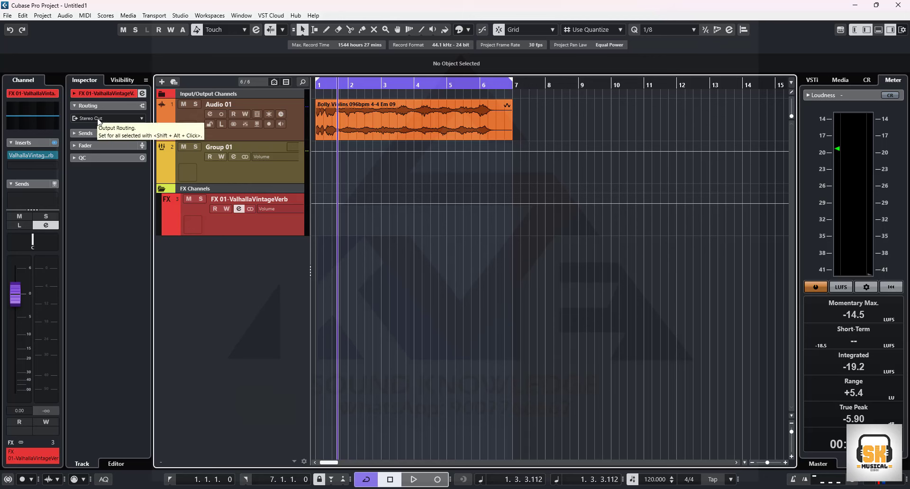
- Review the reverb send and output chain in the Group 01 channel settings, and close the settings
{"action": "left_click", "coordinate": [235, 166]}
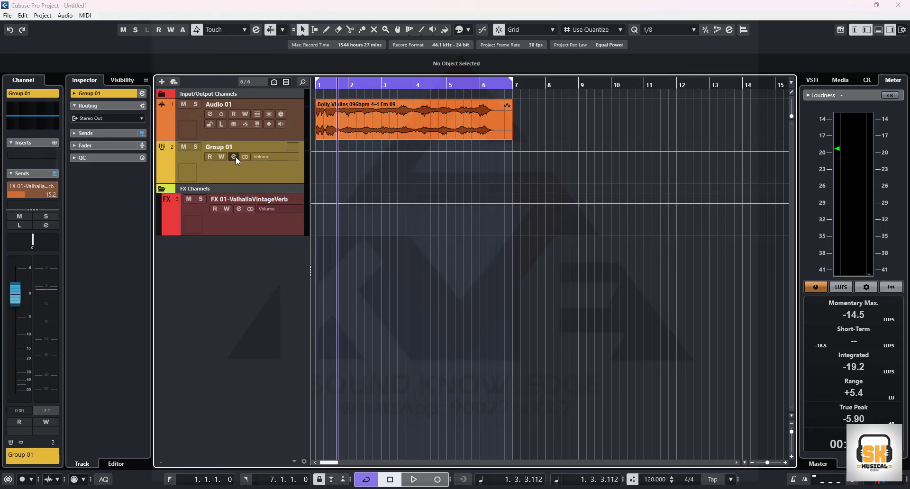
{"action": "left_click", "coordinate": [235, 157]}
{"action": "left_click_drag", "start_coordinate": [758, 221], "coordinate": [682, 160]}
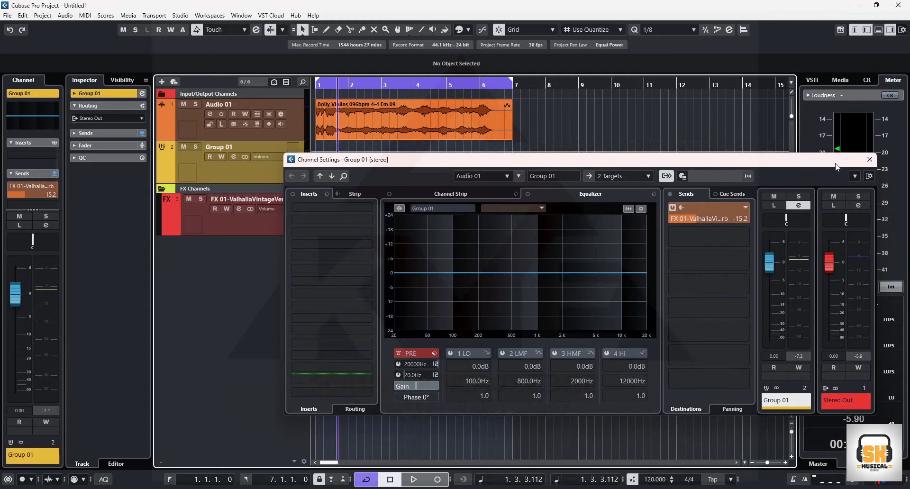
{"action": "left_click", "coordinate": [869, 159]}
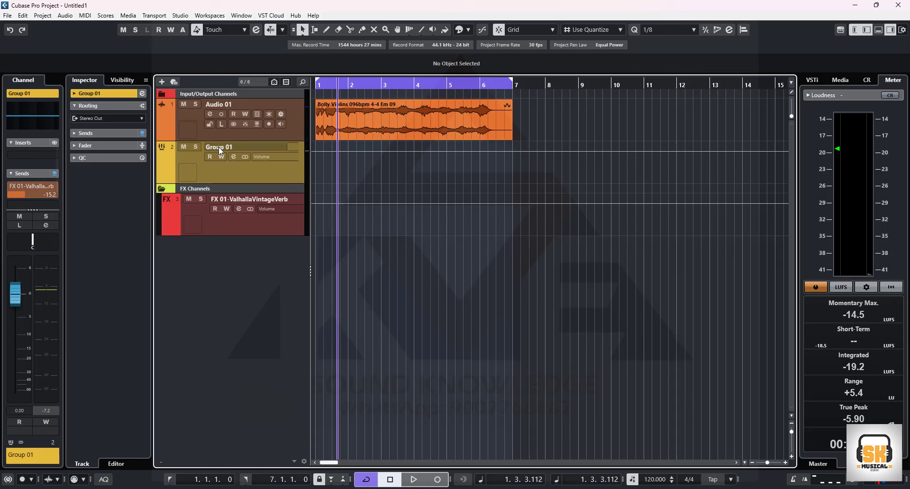
- Add a stereo group channel routed to Stereo Out, outside any folder, to the selected ValhallaVintageVerb FX channel
{"action": "left_click", "coordinate": [233, 228]}
{"action": "right_click", "coordinate": [229, 266]}
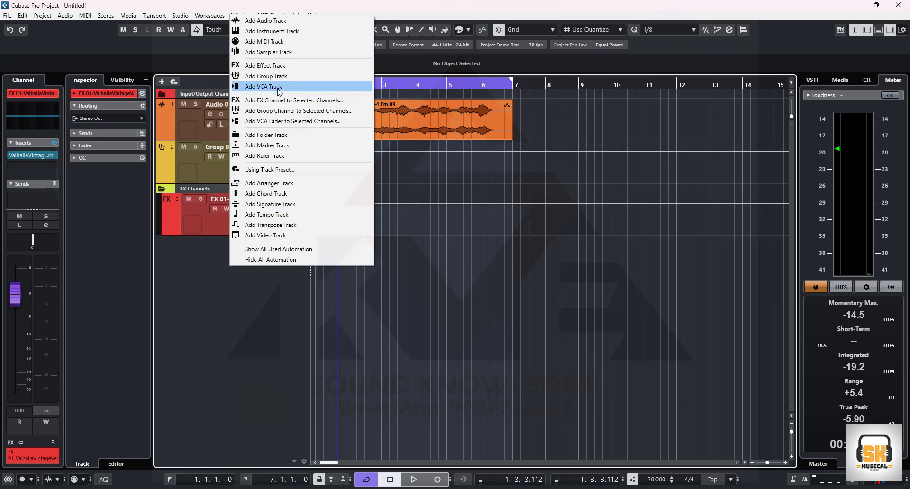
{"action": "left_click", "coordinate": [293, 115]}
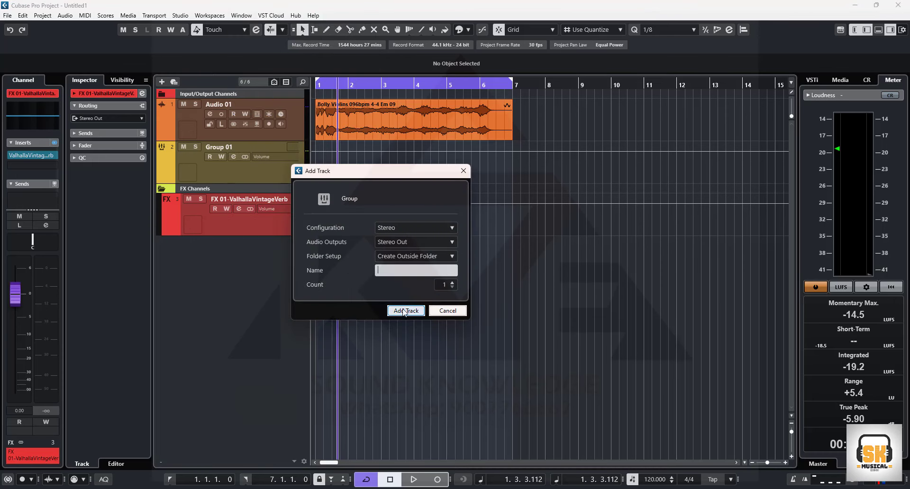
{"action": "left_click", "coordinate": [396, 314]}
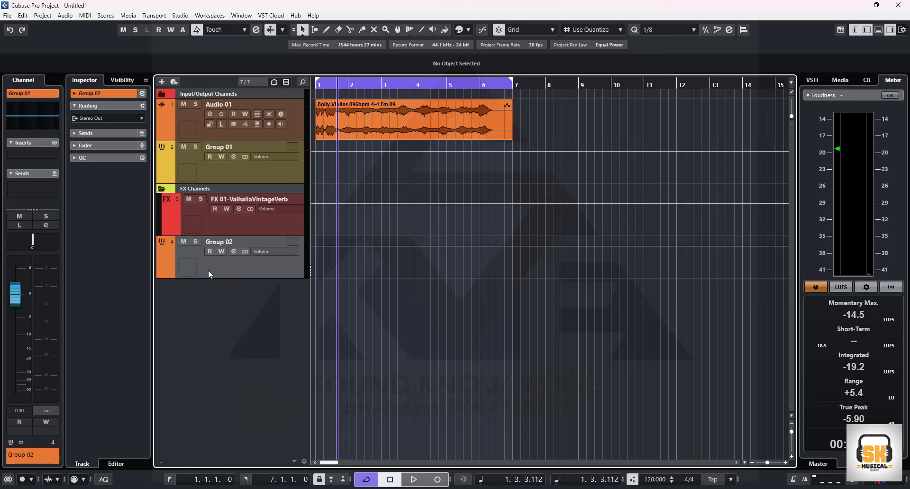
- Check the output routing of the Group 02 track and the ValhallaVintageVerb FX track
{"action": "left_click", "coordinate": [101, 121]}
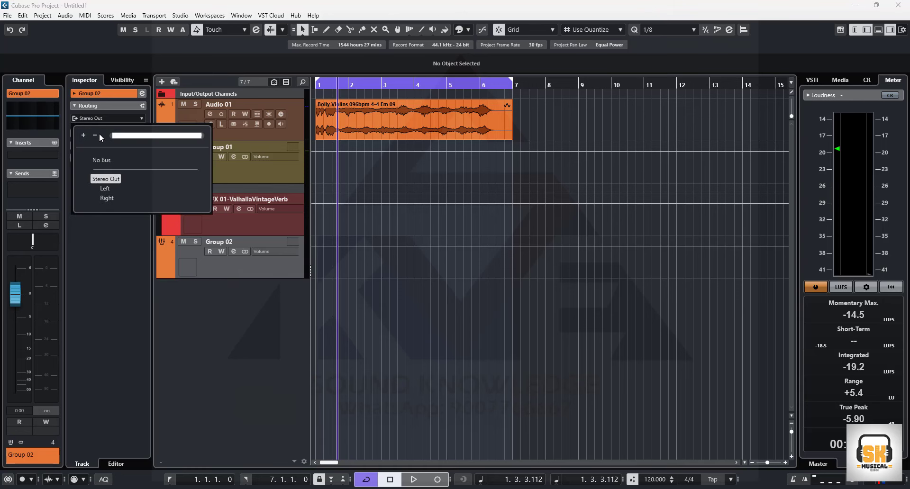
{"action": "left_click", "coordinate": [246, 264]}
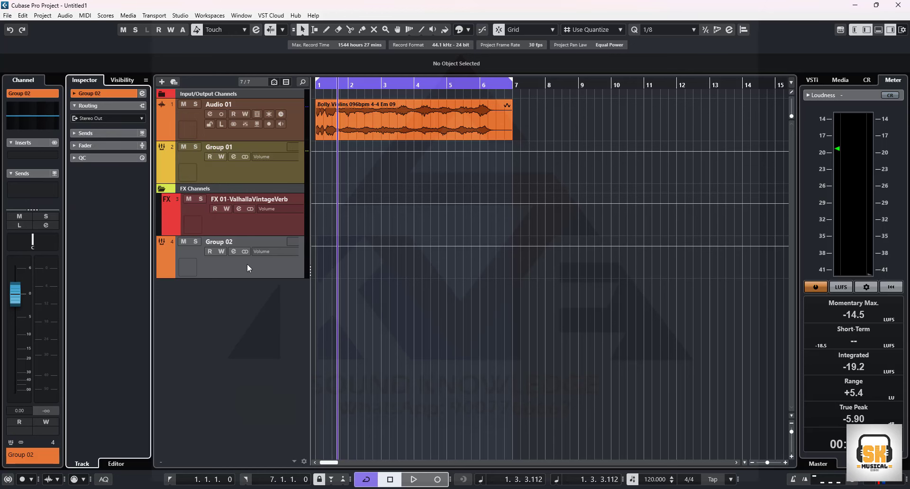
{"action": "left_click", "coordinate": [235, 224]}
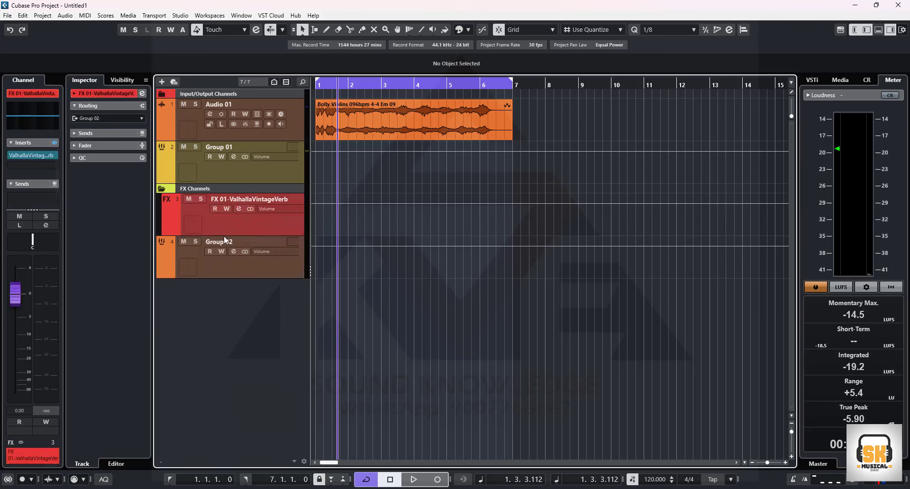
{"action": "left_click", "coordinate": [232, 270]}
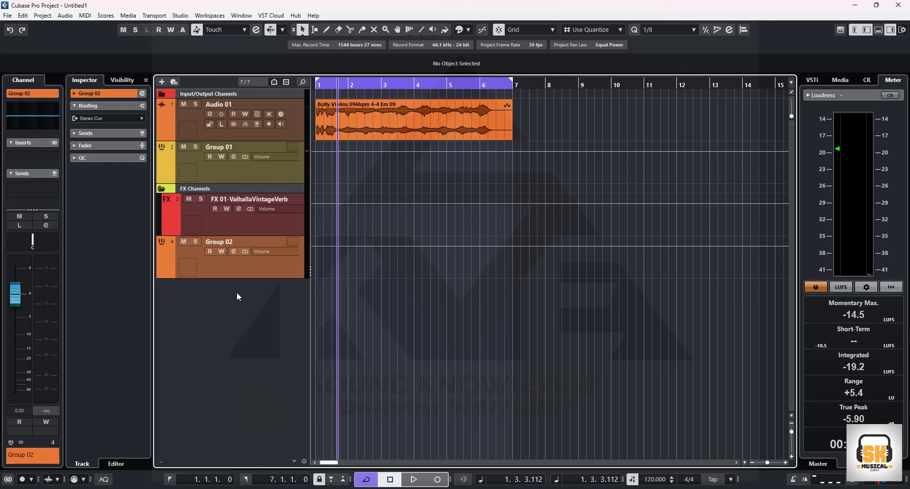
- Play the project from the start to check the signal levels on the audio, group and FX tracks, and stop playback
{"action": "key", "text": "Home"}
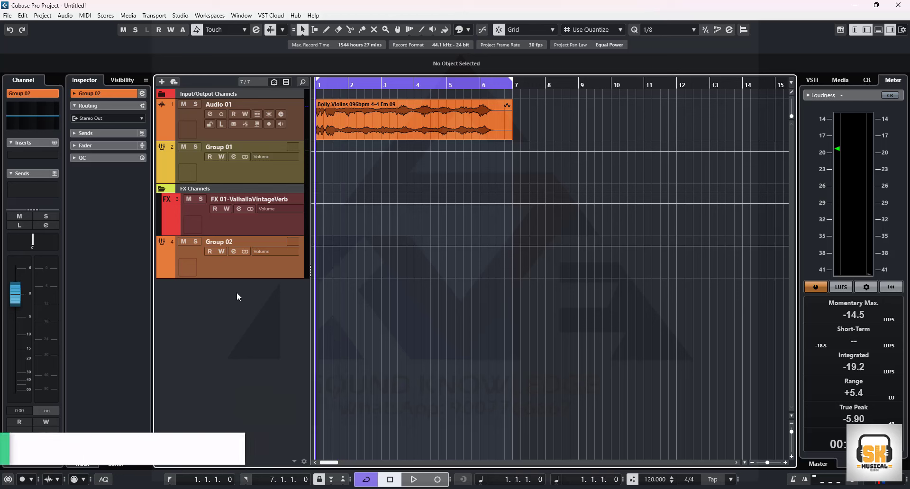
{"action": "key", "text": "space"}
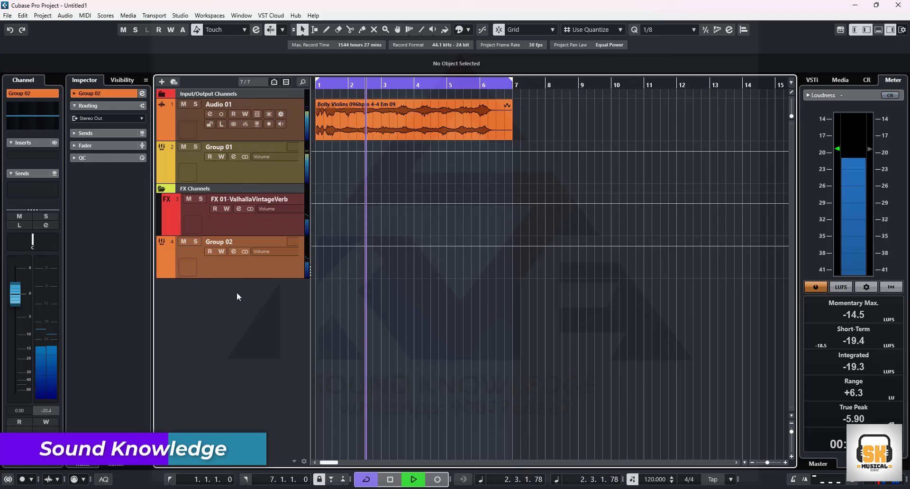
{"action": "key", "text": "space"}
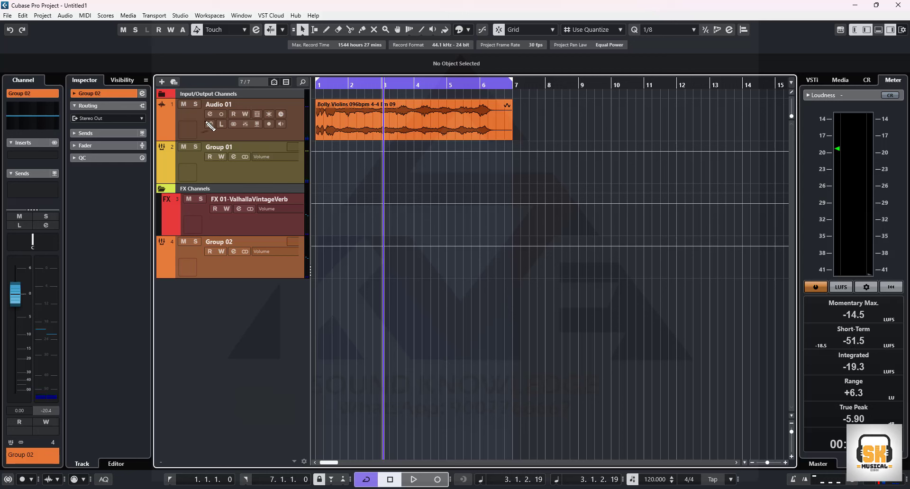
- Sketch a red signal-flow diagram over the project from A1 to G1 and down to F and R, with both paths reaching an output circle
{"action": "mouse_move", "coordinate": [329, 331]}
{"action": "left_mouse_down"}
{"action": "mouse_move", "coordinate": [429, 345]}
{"action": "mouse_move", "coordinate": [439, 330]}
{"action": "mouse_move", "coordinate": [449, 350]}
{"action": "mouse_move", "coordinate": [458, 327]}
{"action": "mouse_move", "coordinate": [433, 327]}
{"action": "mouse_move", "coordinate": [451, 340]}
{"action": "left_mouse_up"}
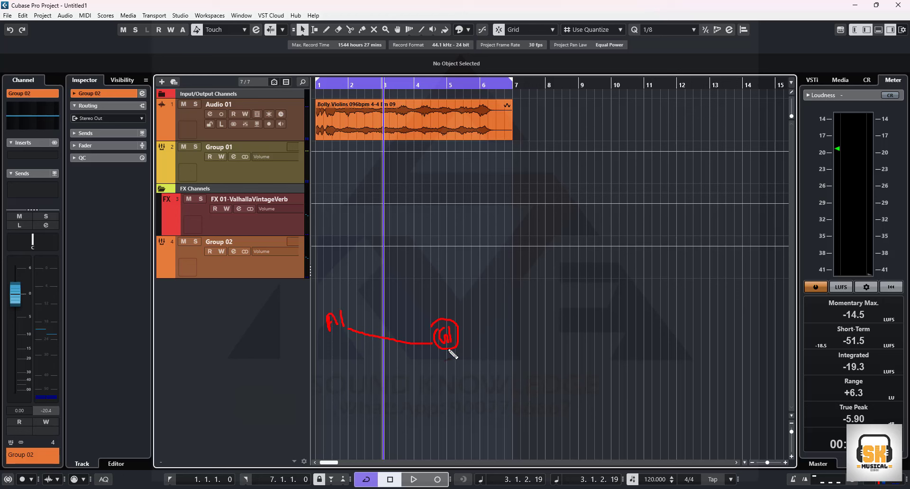
{"action": "mouse_move", "coordinate": [448, 351]}
{"action": "left_mouse_down"}
{"action": "mouse_move", "coordinate": [449, 385]}
{"action": "mouse_move", "coordinate": [459, 376]}
{"action": "mouse_move", "coordinate": [440, 408]}
{"action": "mouse_move", "coordinate": [454, 412]}
{"action": "mouse_move", "coordinate": [461, 393]}
{"action": "mouse_move", "coordinate": [452, 388]}
{"action": "mouse_move", "coordinate": [448, 403]}
{"action": "mouse_move", "coordinate": [449, 392]}
{"action": "mouse_move", "coordinate": [446, 402]}
{"action": "mouse_move", "coordinate": [483, 389]}
{"action": "mouse_move", "coordinate": [487, 376]}
{"action": "mouse_move", "coordinate": [481, 382]}
{"action": "mouse_move", "coordinate": [495, 392]}
{"action": "mouse_move", "coordinate": [486, 365]}
{"action": "mouse_move", "coordinate": [475, 378]}
{"action": "mouse_move", "coordinate": [493, 398]}
{"action": "left_mouse_up"}
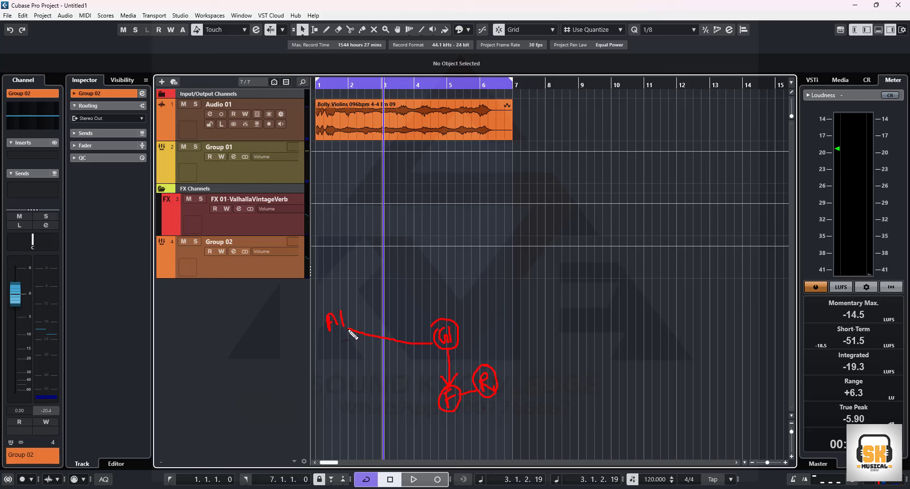
{"action": "left_click_drag", "start_coordinate": [349, 330], "coordinate": [432, 342]}
{"action": "mouse_move", "coordinate": [460, 335]}
{"action": "left_mouse_down"}
{"action": "mouse_move", "coordinate": [563, 305]}
{"action": "mouse_move", "coordinate": [563, 295]}
{"action": "mouse_move", "coordinate": [571, 309]}
{"action": "mouse_move", "coordinate": [581, 294]}
{"action": "mouse_move", "coordinate": [566, 284]}
{"action": "left_mouse_up"}
{"action": "mouse_move", "coordinate": [459, 406]}
{"action": "left_mouse_down"}
{"action": "mouse_move", "coordinate": [478, 407]}
{"action": "mouse_move", "coordinate": [524, 379]}
{"action": "mouse_move", "coordinate": [558, 338]}
{"action": "mouse_move", "coordinate": [566, 306]}
{"action": "left_mouse_up"}
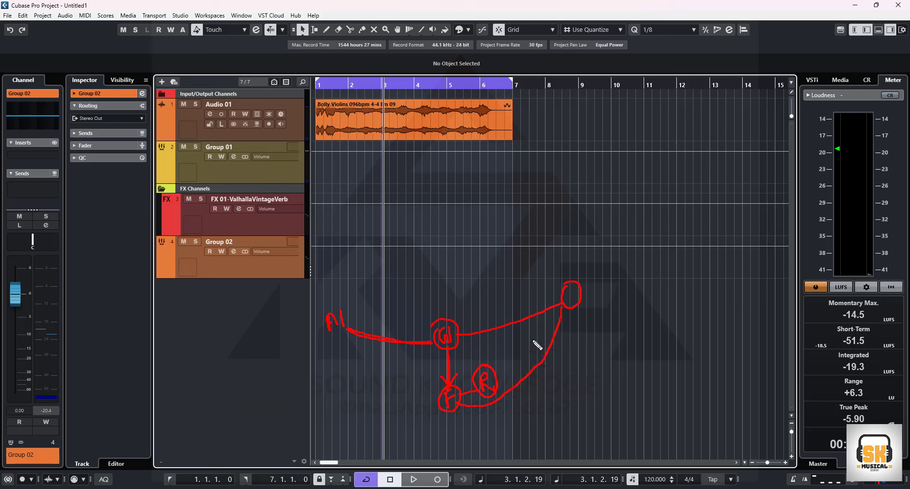
- Circle G1 and F in the diagram, and mark the mute control of the Group 01 track in red
{"action": "mouse_move", "coordinate": [432, 337]}
{"action": "left_mouse_down"}
{"action": "mouse_move", "coordinate": [429, 400]}
{"action": "mouse_move", "coordinate": [445, 412]}
{"action": "mouse_move", "coordinate": [470, 390]}
{"action": "mouse_move", "coordinate": [475, 342]}
{"action": "mouse_move", "coordinate": [461, 318]}
{"action": "mouse_move", "coordinate": [435, 320]}
{"action": "mouse_move", "coordinate": [451, 343]}
{"action": "mouse_move", "coordinate": [445, 319]}
{"action": "mouse_move", "coordinate": [436, 347]}
{"action": "mouse_move", "coordinate": [460, 339]}
{"action": "left_mouse_up"}
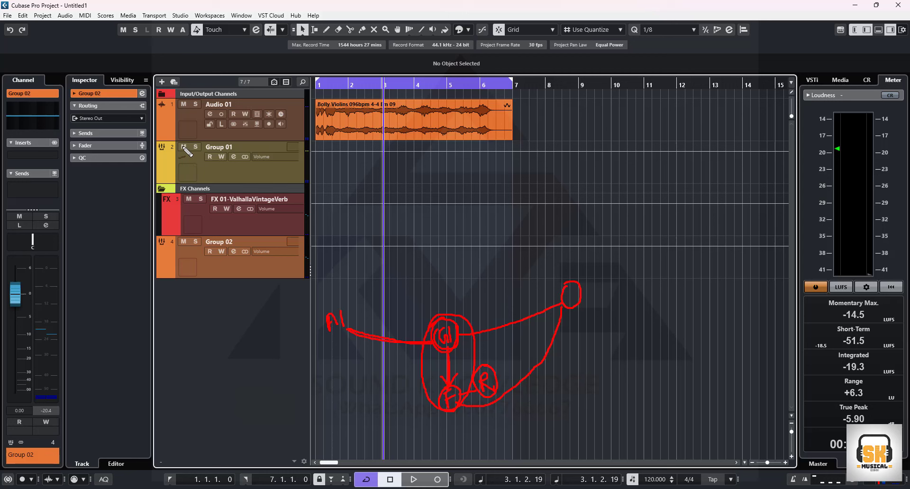
{"action": "left_click_drag", "start_coordinate": [186, 145], "coordinate": [183, 150]}
{"action": "mouse_move", "coordinate": [451, 312]}
{"action": "left_mouse_down"}
{"action": "mouse_move", "coordinate": [429, 309]}
{"action": "mouse_move", "coordinate": [417, 331]}
{"action": "mouse_move", "coordinate": [461, 371]}
{"action": "mouse_move", "coordinate": [455, 301]}
{"action": "mouse_move", "coordinate": [432, 362]}
{"action": "left_mouse_up"}
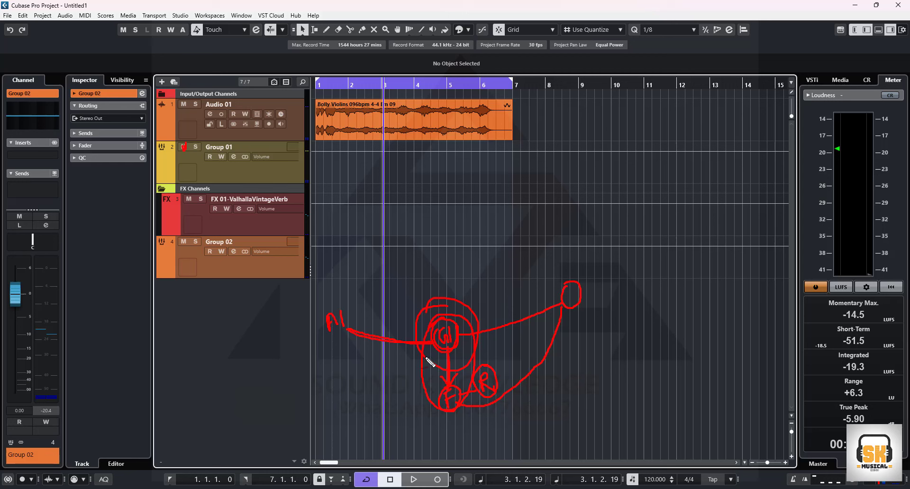
- Trace the F and G1 paths to the output circle in green, and erase all the screen drawings
{"action": "key", "text": "g"}
{"action": "mouse_move", "coordinate": [448, 377]}
{"action": "left_mouse_down"}
{"action": "mouse_move", "coordinate": [441, 421]}
{"action": "mouse_move", "coordinate": [465, 415]}
{"action": "mouse_move", "coordinate": [455, 377]}
{"action": "mouse_move", "coordinate": [475, 368]}
{"action": "mouse_move", "coordinate": [467, 408]}
{"action": "mouse_move", "coordinate": [506, 398]}
{"action": "mouse_move", "coordinate": [549, 360]}
{"action": "mouse_move", "coordinate": [568, 307]}
{"action": "left_mouse_up"}
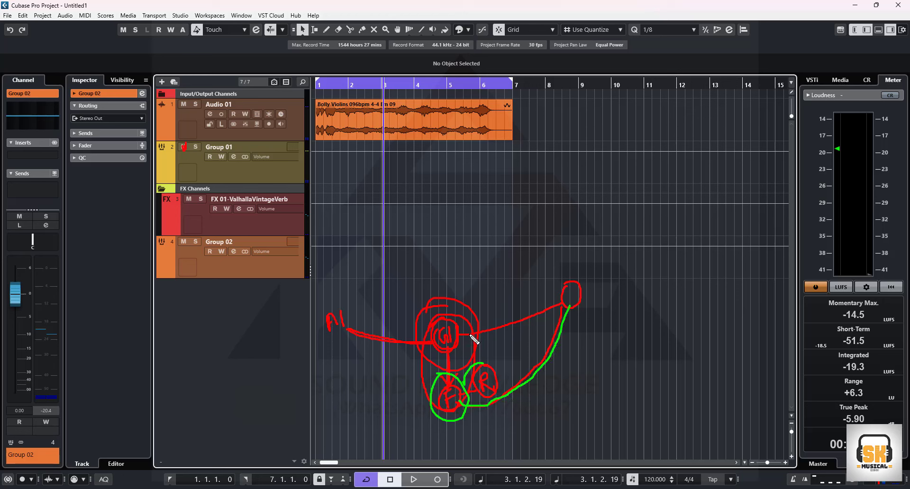
{"action": "mouse_move", "coordinate": [457, 333]}
{"action": "left_mouse_down"}
{"action": "mouse_move", "coordinate": [501, 332]}
{"action": "mouse_move", "coordinate": [567, 309]}
{"action": "left_mouse_up"}
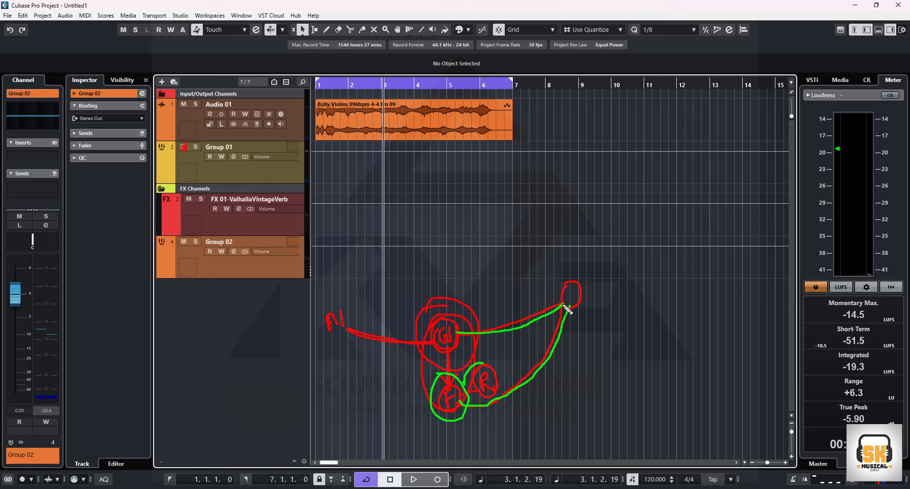
{"action": "key", "text": "e"}
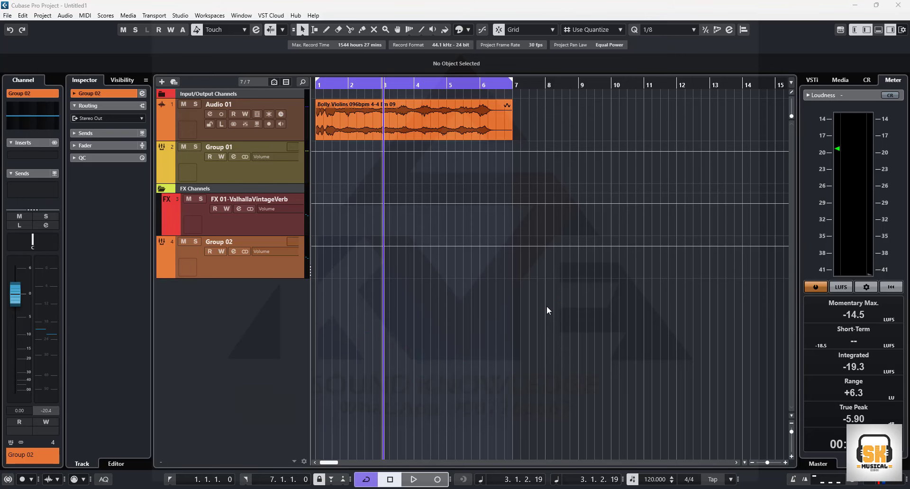
- Inspect the output routing of the audio, group and FX channels in the MixConsole, selecting Group 01 and collapsing and re-expanding the Routing section
{"action": "left_click", "coordinate": [516, 353]}
{"action": "key", "text": "F3"}
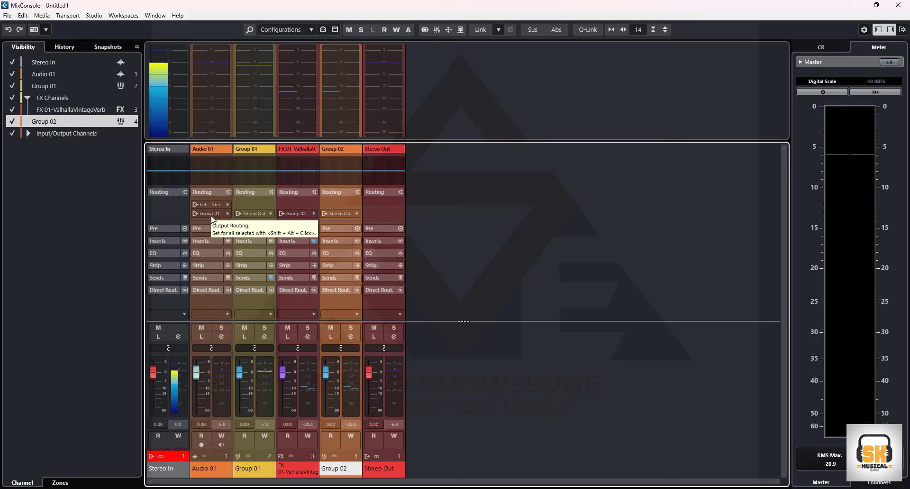
{"action": "left_click", "coordinate": [248, 469]}
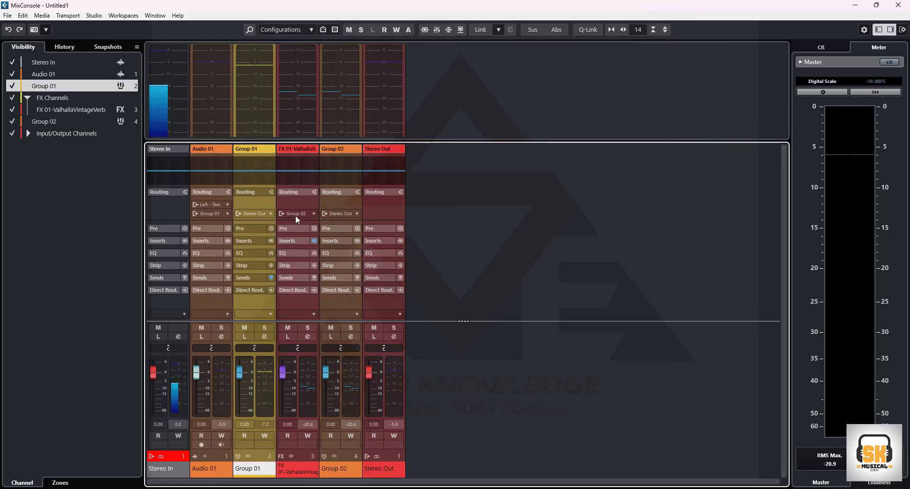
{"action": "left_click", "coordinate": [298, 192]}
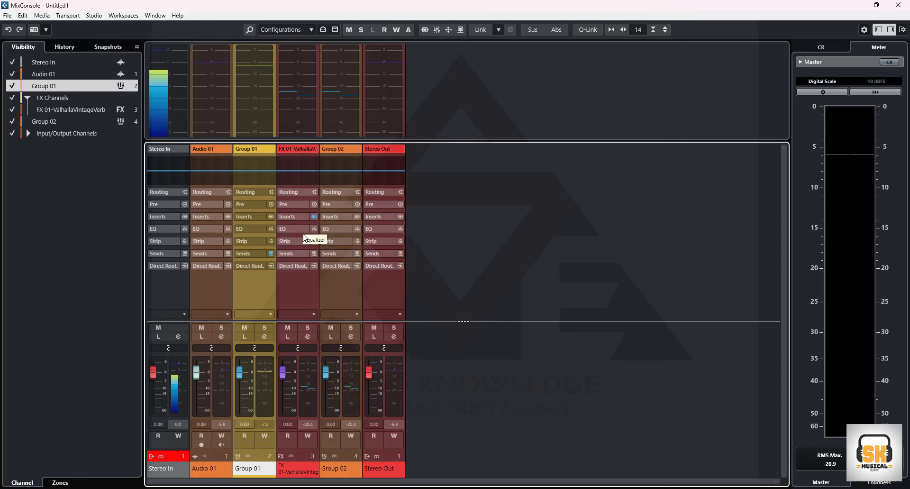
{"action": "left_click", "coordinate": [295, 192]}
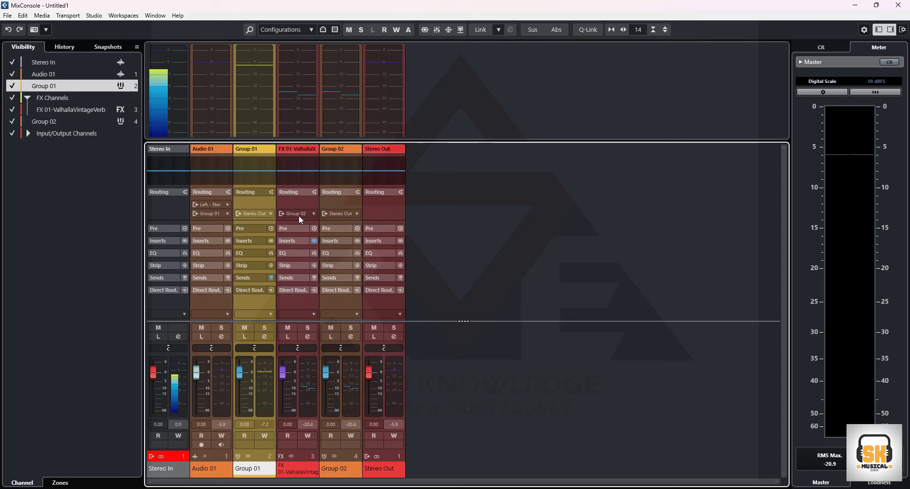
- Inspect the FX channel's output routing choices in the MixConsole, selecting Group 02, the FX channel, Audio 01 and Group 01 in turn
{"action": "left_click", "coordinate": [298, 214]}
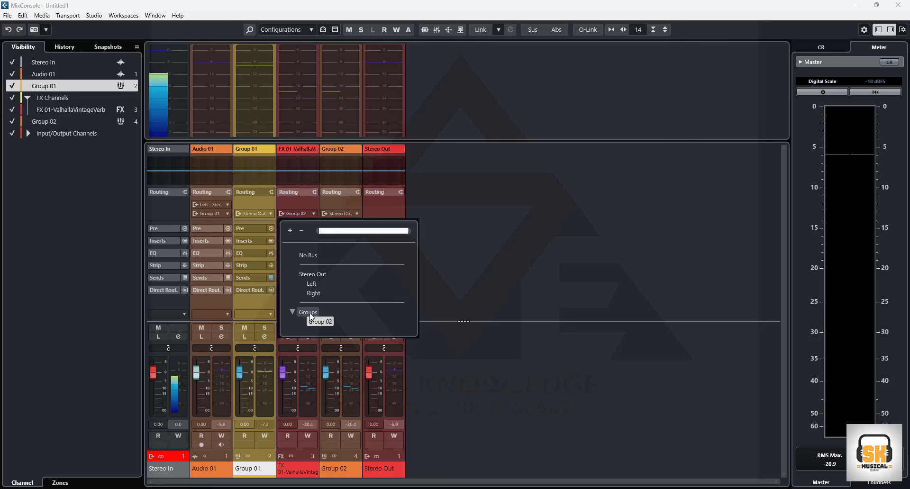
{"action": "left_click", "coordinate": [299, 200]}
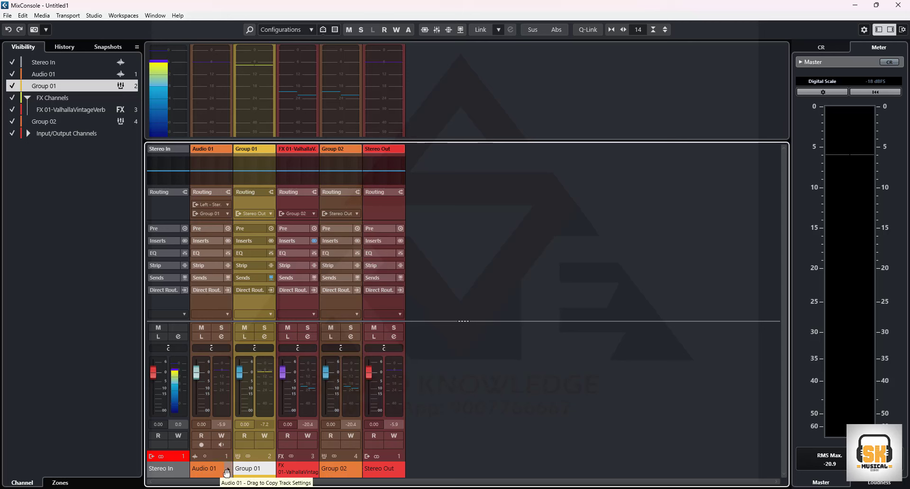
{"action": "left_click", "coordinate": [327, 472]}
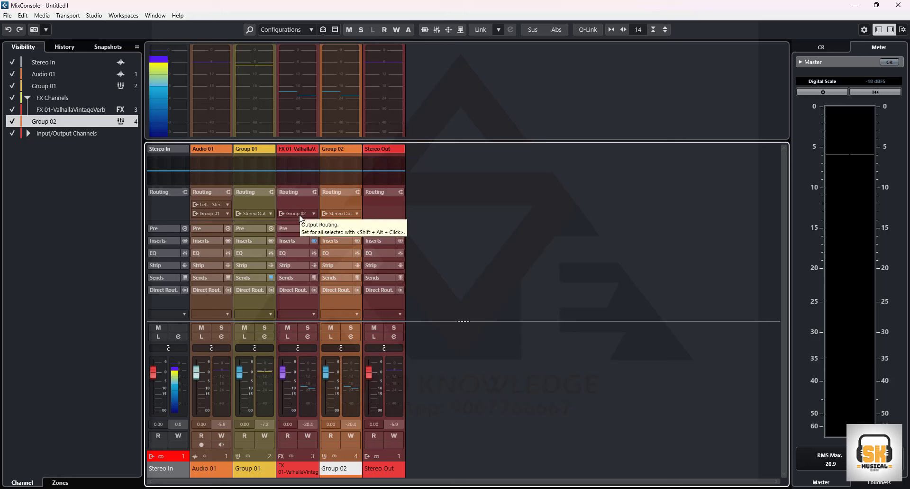
{"action": "left_click", "coordinate": [297, 471]}
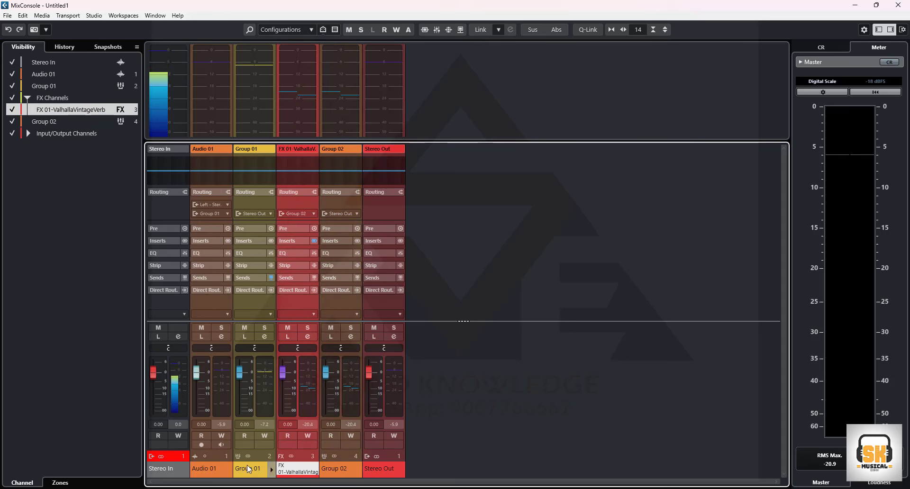
{"action": "left_click", "coordinate": [204, 470]}
{"action": "left_click", "coordinate": [251, 469]}
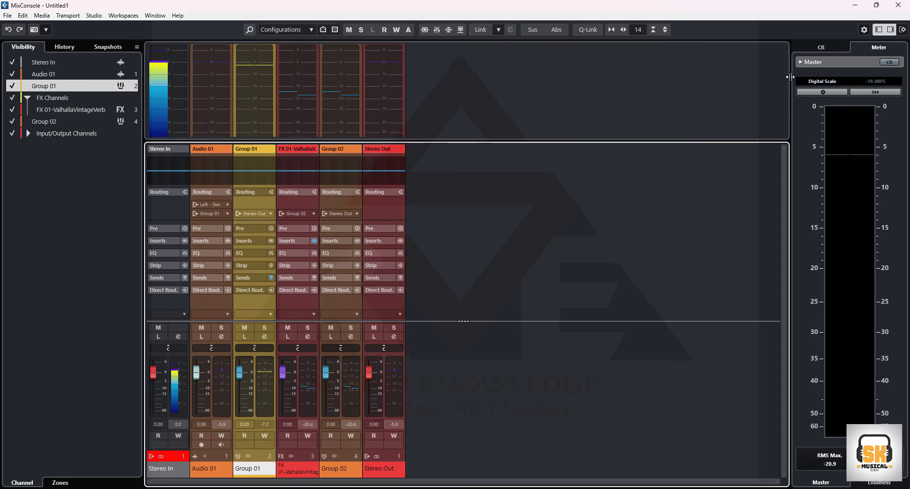
{"action": "left_click", "coordinate": [544, 260]}
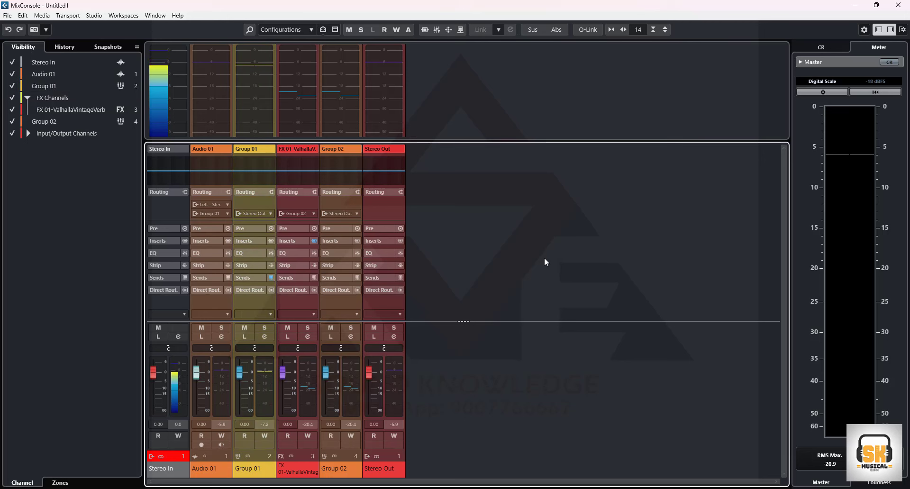
- Sketch a green signal-flow diagram beside the mixer channels from A through G1 to an output circle, with a separate G2 circle above
{"action": "mouse_move", "coordinate": [447, 176]}
{"action": "left_mouse_down"}
{"action": "mouse_move", "coordinate": [447, 191]}
{"action": "mouse_move", "coordinate": [451, 179]}
{"action": "mouse_move", "coordinate": [458, 190]}
{"action": "left_mouse_up"}
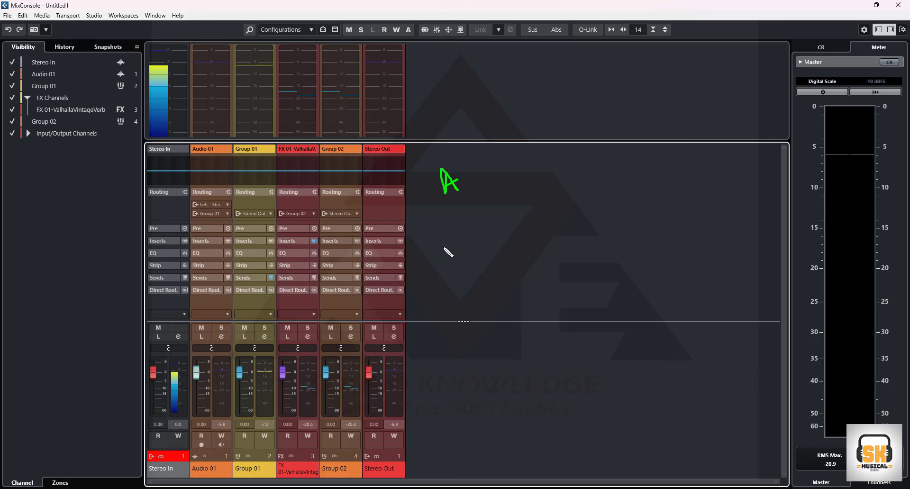
{"action": "mouse_move", "coordinate": [545, 226]}
{"action": "left_mouse_down"}
{"action": "mouse_move", "coordinate": [531, 241]}
{"action": "mouse_move", "coordinate": [563, 251]}
{"action": "mouse_move", "coordinate": [549, 206]}
{"action": "mouse_move", "coordinate": [541, 242]}
{"action": "mouse_move", "coordinate": [546, 233]}
{"action": "mouse_move", "coordinate": [552, 242]}
{"action": "mouse_move", "coordinate": [551, 223]}
{"action": "mouse_move", "coordinate": [553, 241]}
{"action": "left_mouse_up"}
{"action": "mouse_move", "coordinate": [535, 93]}
{"action": "left_mouse_down"}
{"action": "mouse_move", "coordinate": [542, 122]}
{"action": "mouse_move", "coordinate": [576, 98]}
{"action": "mouse_move", "coordinate": [558, 75]}
{"action": "mouse_move", "coordinate": [569, 136]}
{"action": "mouse_move", "coordinate": [558, 75]}
{"action": "left_mouse_up"}
{"action": "mouse_move", "coordinate": [460, 198]}
{"action": "left_mouse_down"}
{"action": "mouse_move", "coordinate": [530, 239]}
{"action": "mouse_move", "coordinate": [619, 210]}
{"action": "mouse_move", "coordinate": [680, 151]}
{"action": "mouse_move", "coordinate": [707, 172]}
{"action": "mouse_move", "coordinate": [694, 127]}
{"action": "mouse_move", "coordinate": [695, 156]}
{"action": "mouse_move", "coordinate": [747, 139]}
{"action": "left_mouse_up"}
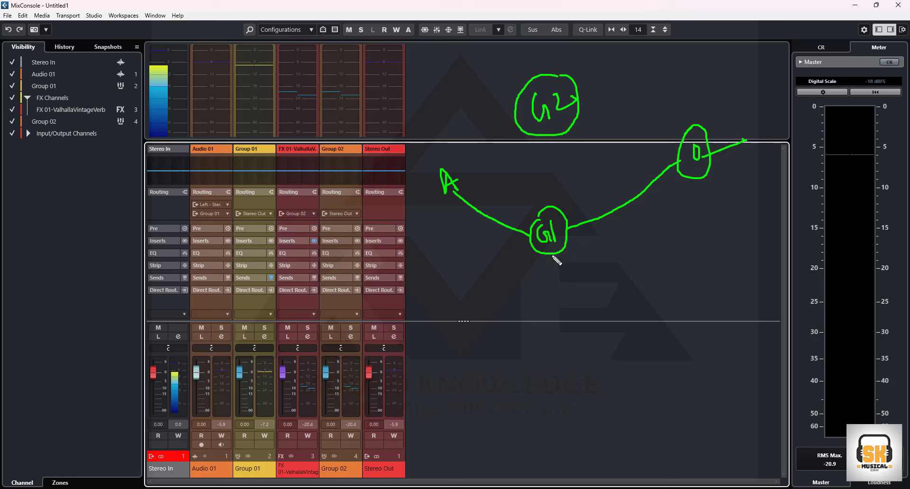
- Add a circled FX linked to G2 in the diagram, and connect both G2 and FX to the output circle
{"action": "mouse_move", "coordinate": [579, 97]}
{"action": "left_mouse_down"}
{"action": "mouse_move", "coordinate": [608, 78]}
{"action": "mouse_move", "coordinate": [611, 91]}
{"action": "mouse_move", "coordinate": [607, 75]}
{"action": "mouse_move", "coordinate": [623, 67]}
{"action": "mouse_move", "coordinate": [623, 89]}
{"action": "left_mouse_up"}
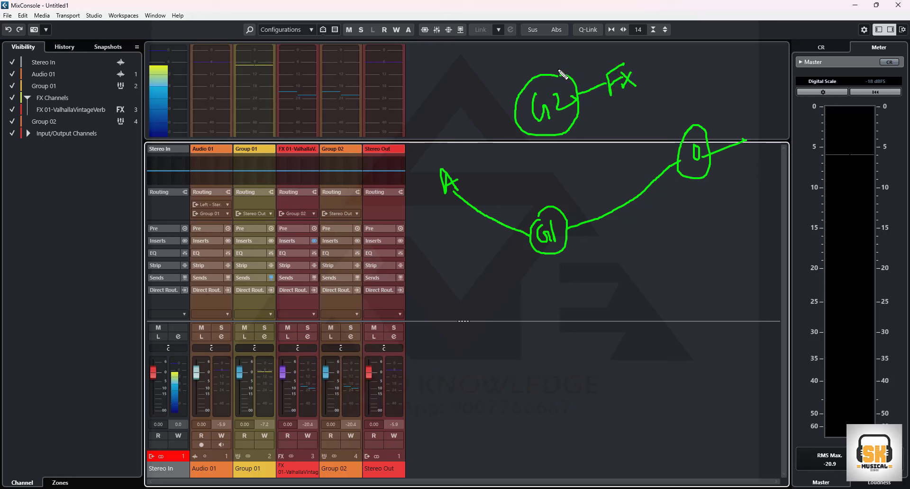
{"action": "mouse_move", "coordinate": [559, 76]}
{"action": "left_mouse_down"}
{"action": "mouse_move", "coordinate": [585, 58]}
{"action": "mouse_move", "coordinate": [606, 68]}
{"action": "mouse_move", "coordinate": [608, 55]}
{"action": "mouse_move", "coordinate": [608, 100]}
{"action": "mouse_move", "coordinate": [635, 93]}
{"action": "mouse_move", "coordinate": [613, 56]}
{"action": "left_mouse_up"}
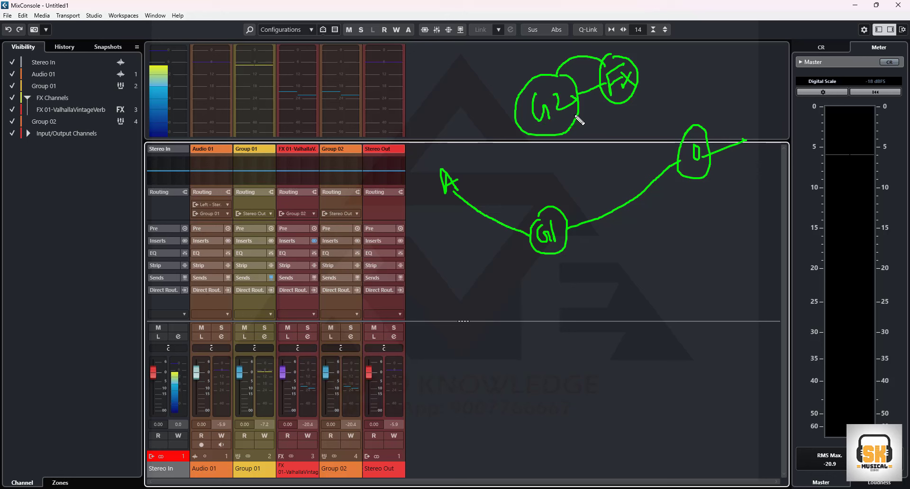
{"action": "mouse_move", "coordinate": [578, 113]}
{"action": "left_mouse_down"}
{"action": "mouse_move", "coordinate": [606, 113]}
{"action": "mouse_move", "coordinate": [677, 150]}
{"action": "left_mouse_up"}
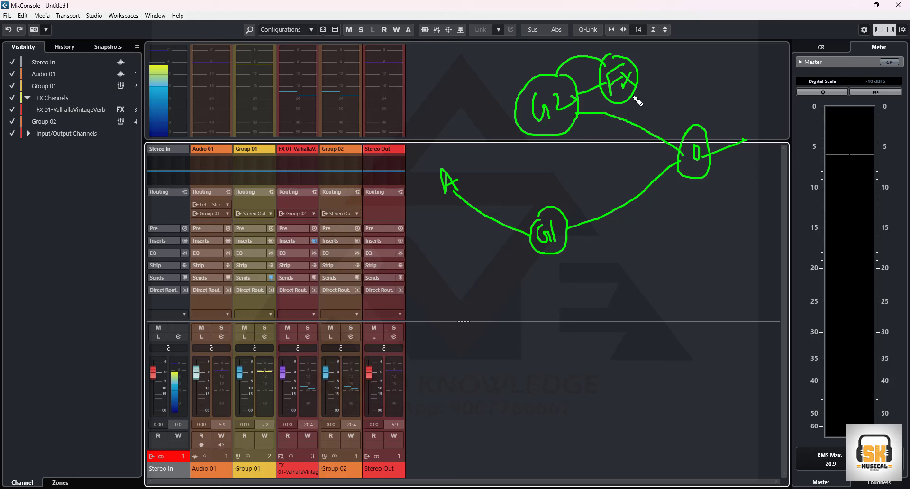
{"action": "left_click_drag", "start_coordinate": [634, 97], "coordinate": [683, 143]}
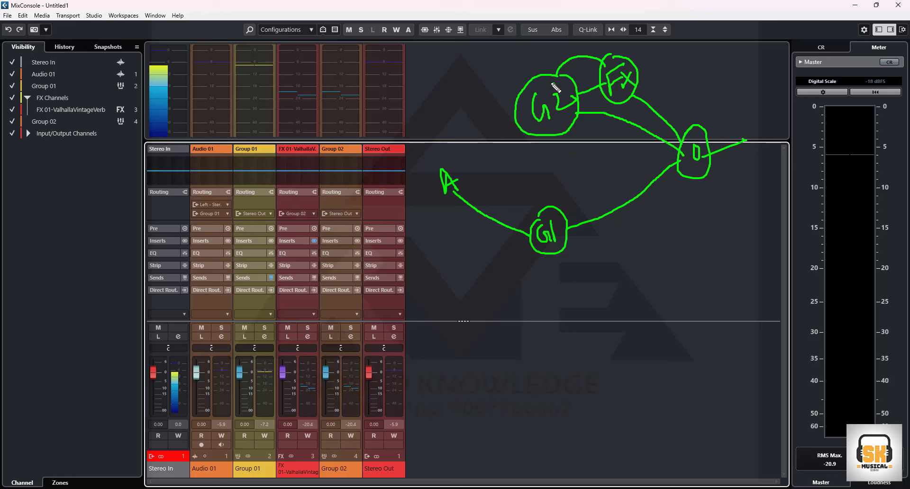
- Retrace the G2, FX and A-G1 paths in green, add direct lines out of FX and G1, and erase all the drawings
{"action": "mouse_move", "coordinate": [555, 87]}
{"action": "left_mouse_down"}
{"action": "mouse_move", "coordinate": [523, 109]}
{"action": "mouse_move", "coordinate": [546, 130]}
{"action": "mouse_move", "coordinate": [567, 114]}
{"action": "mouse_move", "coordinate": [563, 89]}
{"action": "left_mouse_up"}
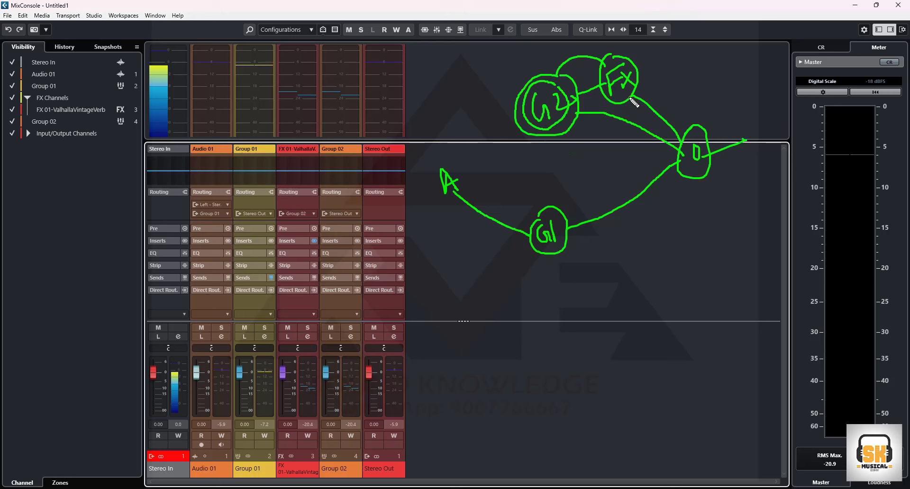
{"action": "left_click_drag", "start_coordinate": [635, 98], "coordinate": [684, 147]}
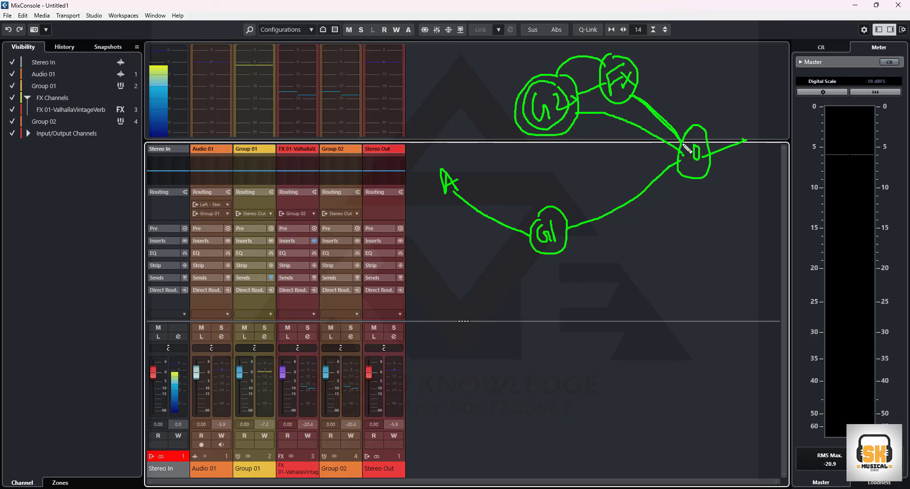
{"action": "mouse_move", "coordinate": [456, 192]}
{"action": "left_mouse_down"}
{"action": "mouse_move", "coordinate": [512, 235]}
{"action": "mouse_move", "coordinate": [565, 236]}
{"action": "mouse_move", "coordinate": [640, 201]}
{"action": "mouse_move", "coordinate": [679, 165]}
{"action": "mouse_move", "coordinate": [707, 169]}
{"action": "mouse_move", "coordinate": [712, 229]}
{"action": "mouse_move", "coordinate": [717, 207]}
{"action": "left_mouse_up"}
{"action": "left_click_drag", "start_coordinate": [639, 76], "coordinate": [670, 52]}
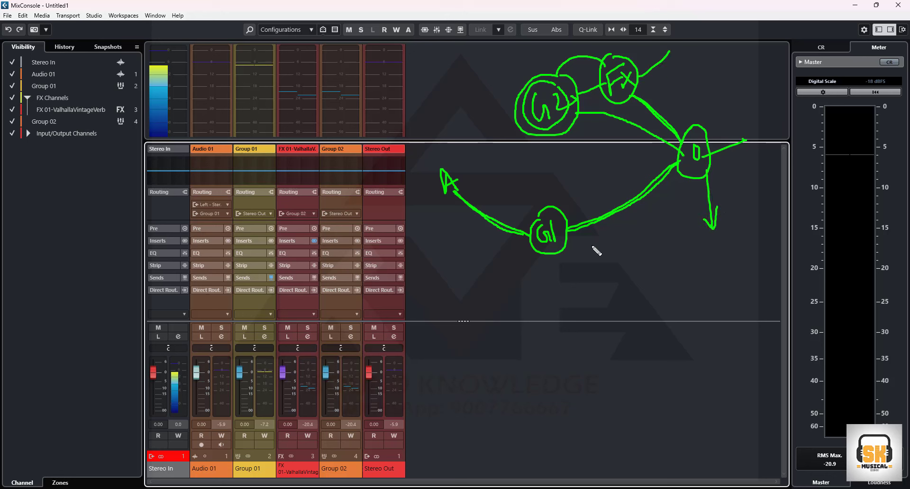
{"action": "left_click_drag", "start_coordinate": [567, 244], "coordinate": [708, 229]}
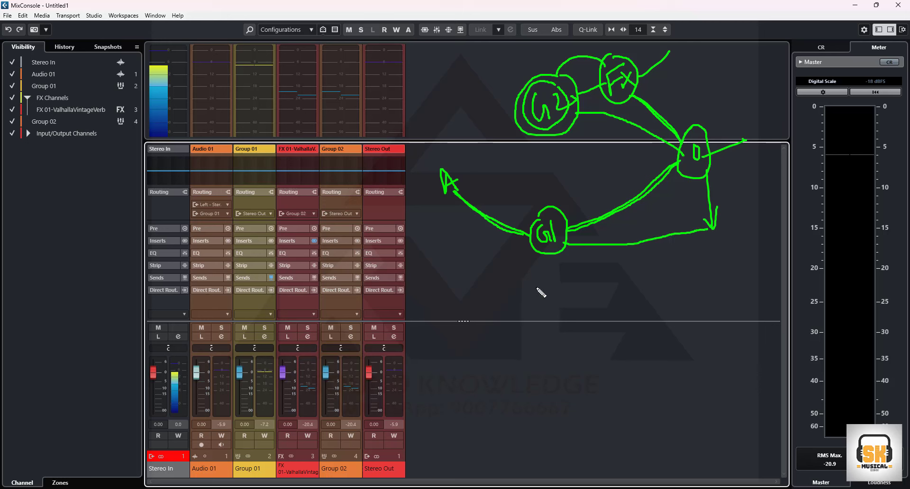
{"action": "key", "text": "Escape"}
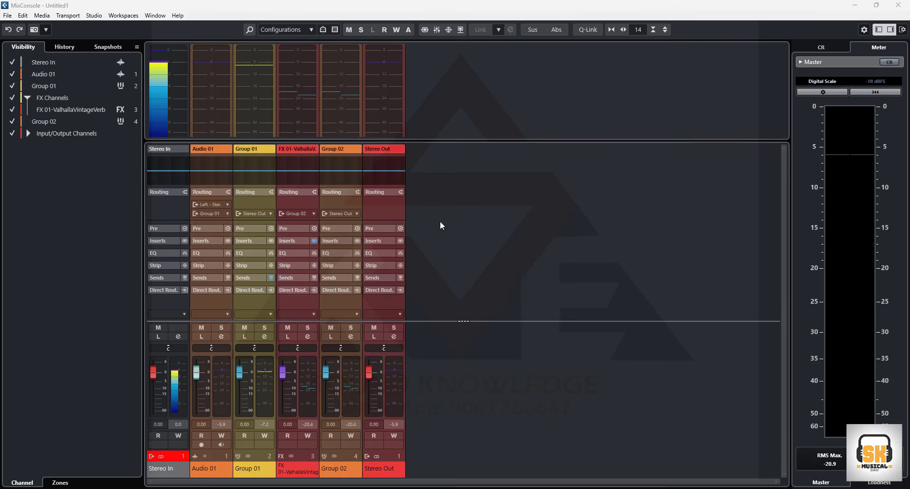
- Return to the Project window, open Group 01's channel settings and inspect its first send's destinations, keeping FX 01-ValhallaVintageVerb
{"action": "left_click", "coordinate": [855, 7]}
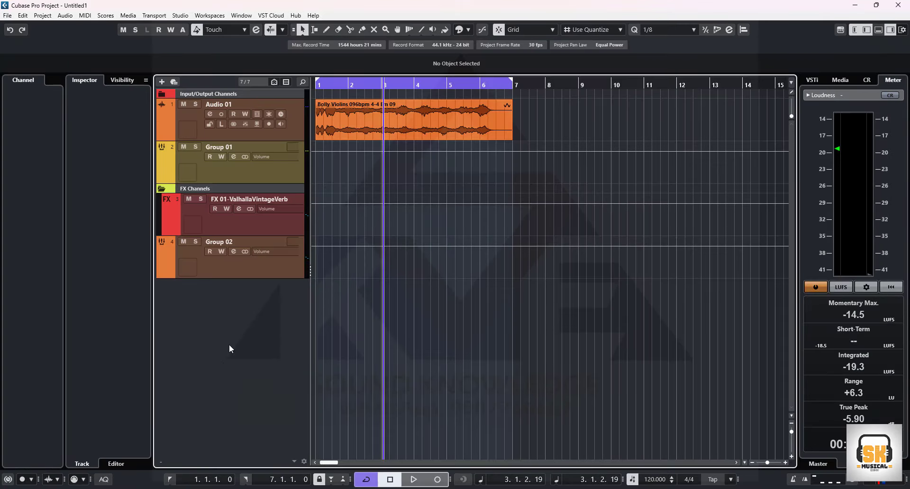
{"action": "left_click", "coordinate": [195, 175]}
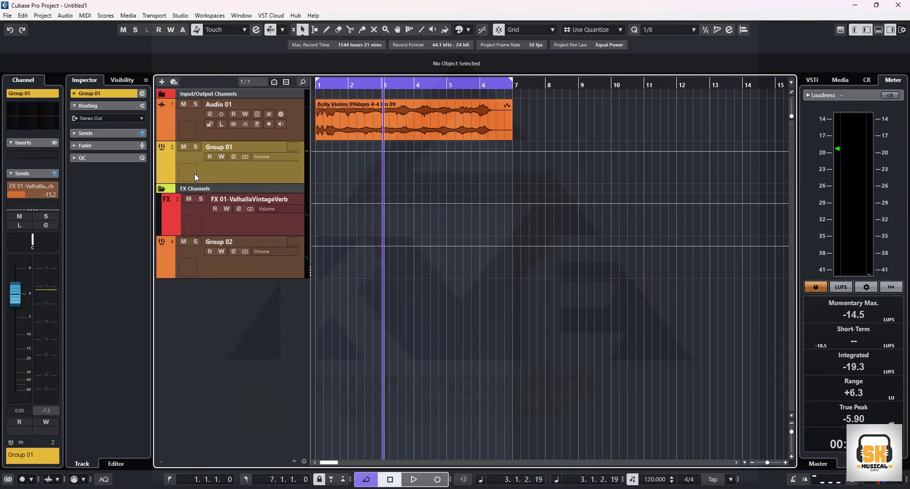
{"action": "left_click", "coordinate": [232, 156]}
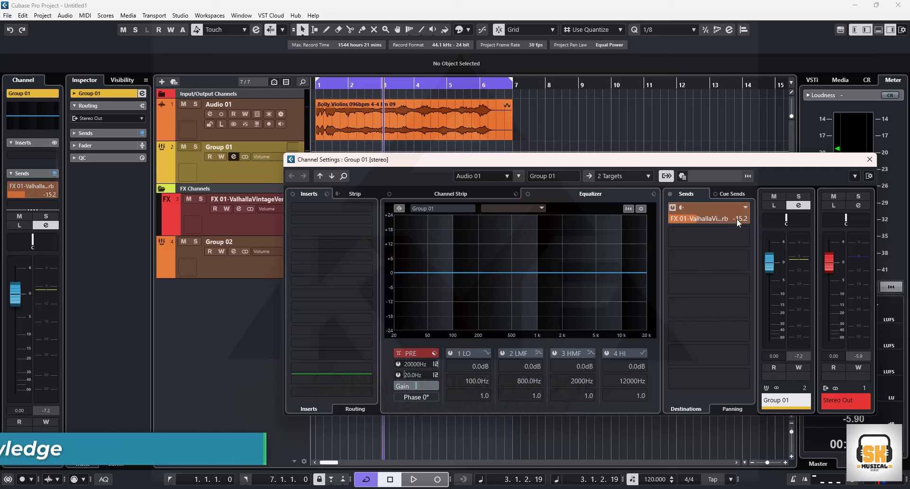
{"action": "left_click", "coordinate": [745, 208]}
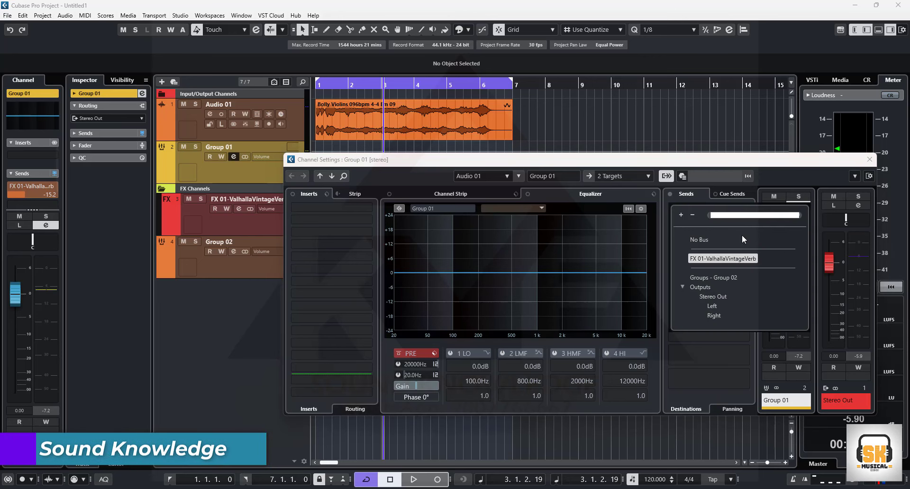
{"action": "left_click", "coordinate": [721, 259]}
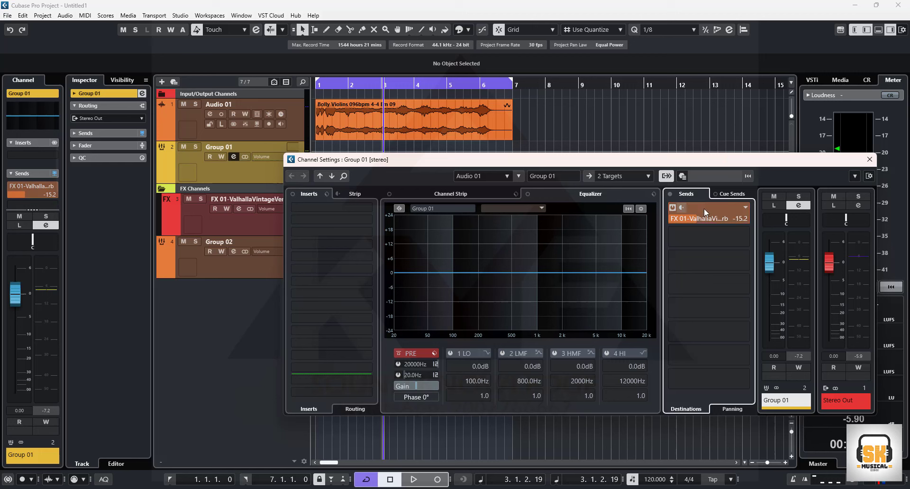
{"action": "left_click", "coordinate": [747, 208]}
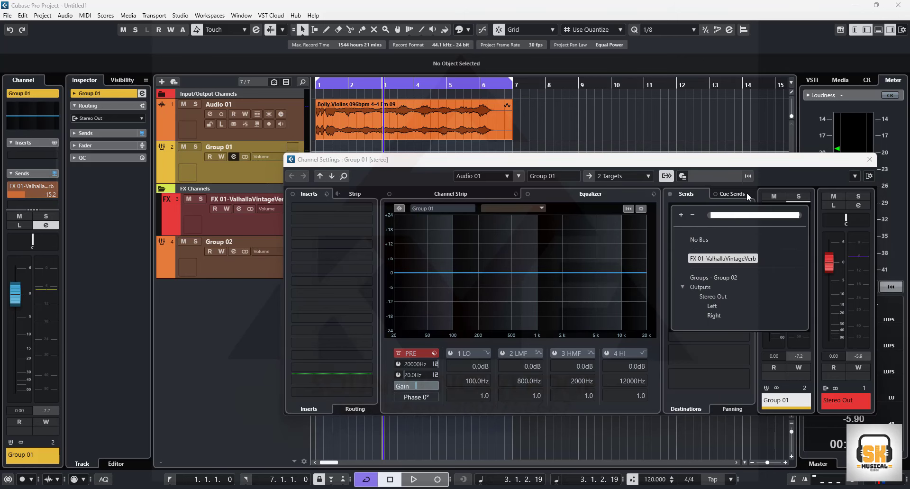
{"action": "left_click", "coordinate": [725, 159]}
- Move the channel settings aside and sketch A to G1 to the output in green, plus F labelled "send" routed through G2
{"action": "left_click_drag", "start_coordinate": [724, 162], "coordinate": [451, 83]}
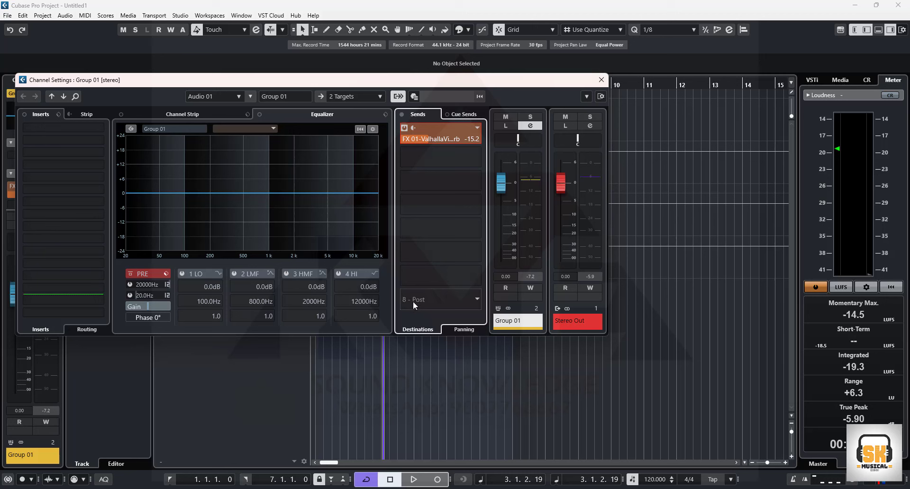
{"action": "mouse_move", "coordinate": [412, 374]}
{"action": "left_mouse_down"}
{"action": "mouse_move", "coordinate": [400, 353]}
{"action": "mouse_move", "coordinate": [398, 383]}
{"action": "mouse_move", "coordinate": [422, 351]}
{"action": "mouse_move", "coordinate": [485, 396]}
{"action": "mouse_move", "coordinate": [490, 384]}
{"action": "mouse_move", "coordinate": [487, 405]}
{"action": "mouse_move", "coordinate": [518, 388]}
{"action": "mouse_move", "coordinate": [499, 391]}
{"action": "mouse_move", "coordinate": [499, 408]}
{"action": "mouse_move", "coordinate": [510, 395]}
{"action": "mouse_move", "coordinate": [517, 437]}
{"action": "left_mouse_up"}
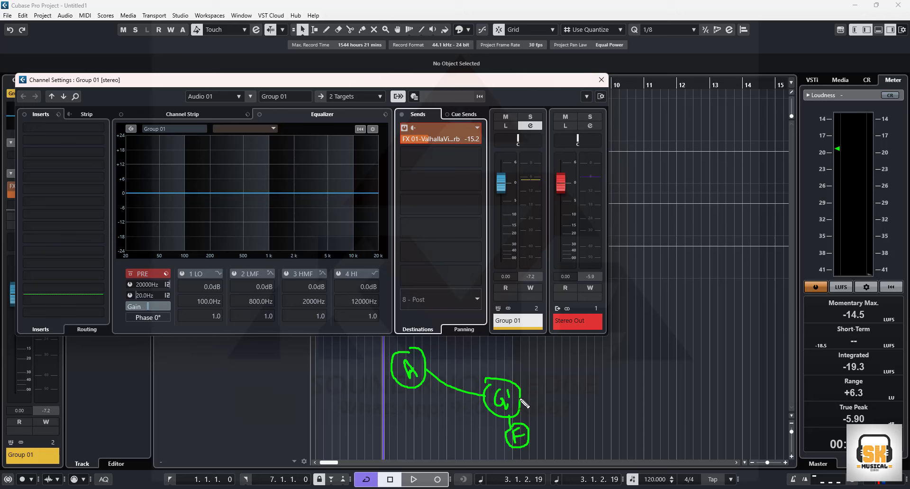
{"action": "mouse_move", "coordinate": [522, 398]}
{"action": "left_mouse_down"}
{"action": "mouse_move", "coordinate": [553, 394]}
{"action": "mouse_move", "coordinate": [608, 353]}
{"action": "left_mouse_up"}
{"action": "left_click_drag", "start_coordinate": [530, 438], "coordinate": [551, 436]}
{"action": "mouse_move", "coordinate": [566, 424]}
{"action": "left_mouse_down"}
{"action": "mouse_move", "coordinate": [562, 442]}
{"action": "mouse_move", "coordinate": [582, 428]}
{"action": "mouse_move", "coordinate": [592, 433]}
{"action": "mouse_move", "coordinate": [594, 420]}
{"action": "left_mouse_up"}
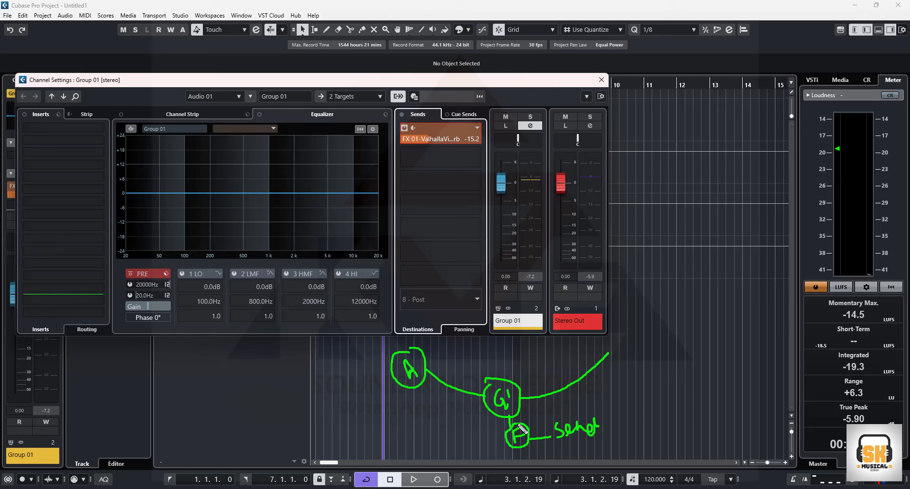
{"action": "mouse_move", "coordinate": [522, 429]}
{"action": "left_mouse_down"}
{"action": "mouse_move", "coordinate": [506, 433]}
{"action": "mouse_move", "coordinate": [519, 451]}
{"action": "mouse_move", "coordinate": [532, 431]}
{"action": "mouse_move", "coordinate": [616, 410]}
{"action": "mouse_move", "coordinate": [628, 394]}
{"action": "mouse_move", "coordinate": [626, 429]}
{"action": "mouse_move", "coordinate": [629, 406]}
{"action": "mouse_move", "coordinate": [622, 410]}
{"action": "mouse_move", "coordinate": [645, 406]}
{"action": "mouse_move", "coordinate": [632, 342]}
{"action": "mouse_move", "coordinate": [619, 348]}
{"action": "mouse_move", "coordinate": [626, 332]}
{"action": "mouse_move", "coordinate": [641, 337]}
{"action": "mouse_move", "coordinate": [635, 315]}
{"action": "left_mouse_up"}
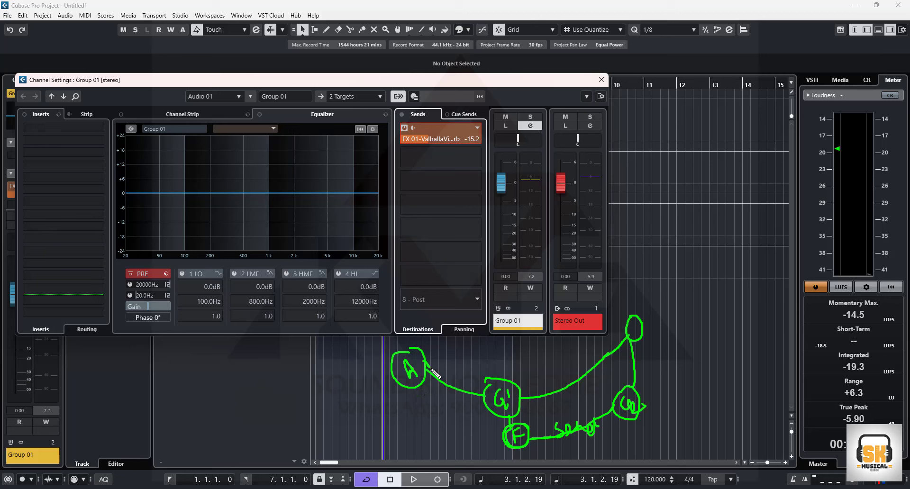
- Retrace the A-G1-output path and the line to G2, emphasize the F and G2 circles, and erase all the screen drawings
{"action": "left_click_drag", "start_coordinate": [432, 371], "coordinate": [488, 399]}
{"action": "mouse_move", "coordinate": [515, 431]}
{"action": "left_mouse_down"}
{"action": "mouse_move", "coordinate": [507, 443]}
{"action": "mouse_move", "coordinate": [530, 447]}
{"action": "mouse_move", "coordinate": [514, 428]}
{"action": "mouse_move", "coordinate": [511, 437]}
{"action": "left_mouse_up"}
{"action": "mouse_move", "coordinate": [633, 397]}
{"action": "left_mouse_down"}
{"action": "mouse_move", "coordinate": [613, 405]}
{"action": "mouse_move", "coordinate": [622, 418]}
{"action": "mouse_move", "coordinate": [641, 412]}
{"action": "mouse_move", "coordinate": [630, 394]}
{"action": "left_mouse_up"}
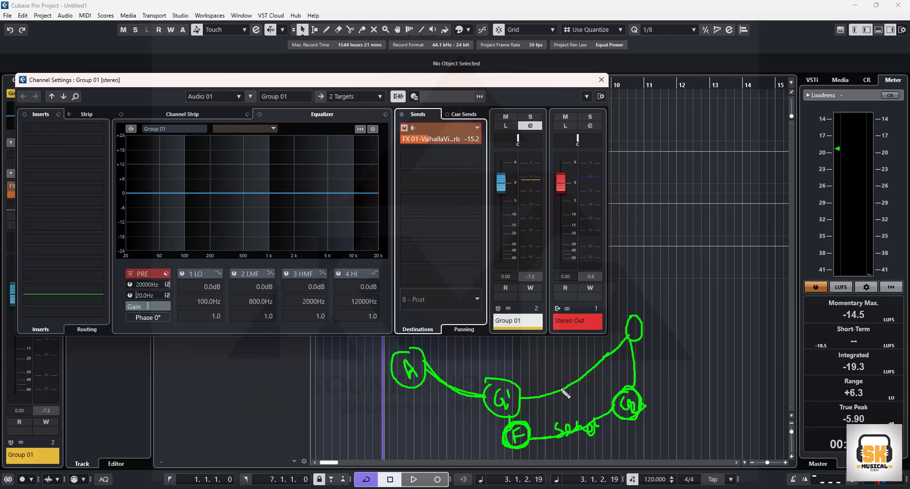
{"action": "mouse_move", "coordinate": [524, 400]}
{"action": "left_mouse_down"}
{"action": "mouse_move", "coordinate": [548, 398]}
{"action": "mouse_move", "coordinate": [615, 357]}
{"action": "mouse_move", "coordinate": [637, 392]}
{"action": "mouse_move", "coordinate": [629, 387]}
{"action": "left_mouse_up"}
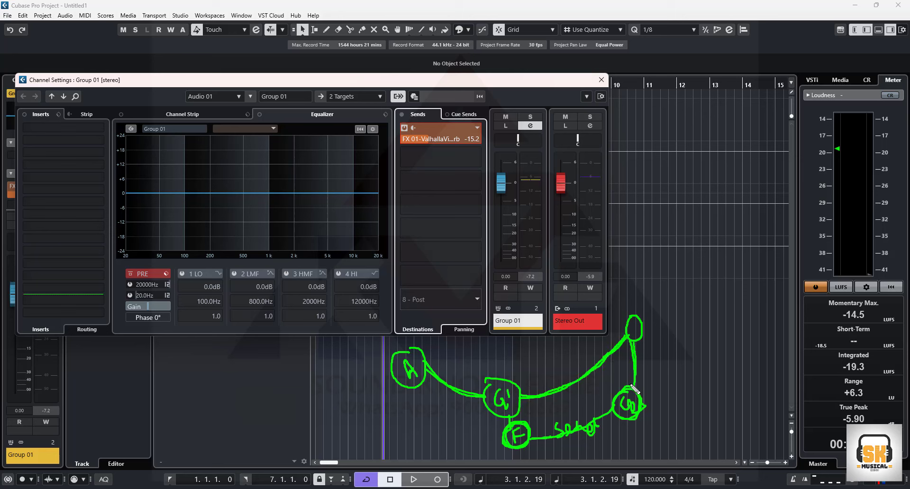
{"action": "key", "text": "e"}
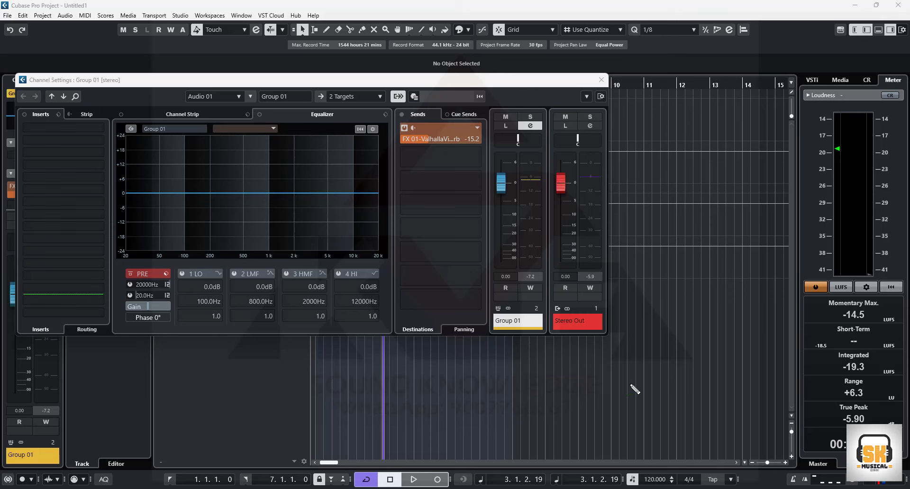
- Reopen Group 01's channel settings, set its first send to No Bus, and close the settings
{"action": "left_click", "coordinate": [601, 80]}
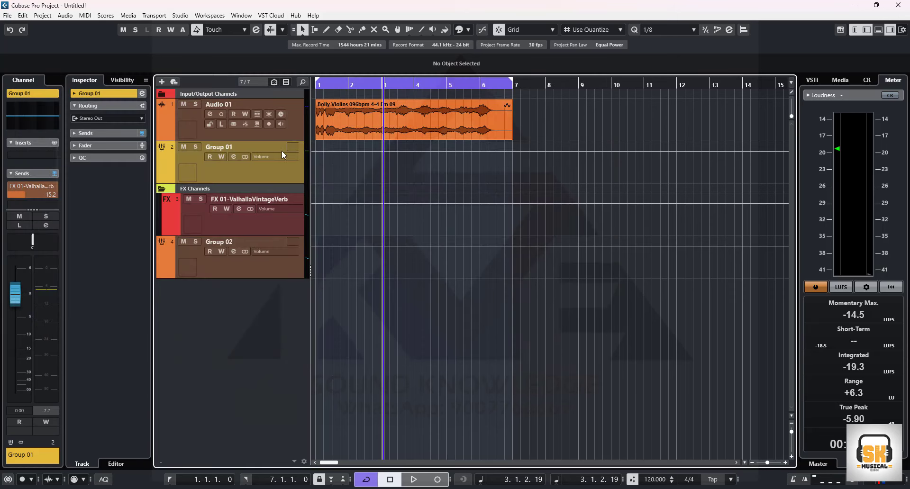
{"action": "left_click", "coordinate": [233, 156]}
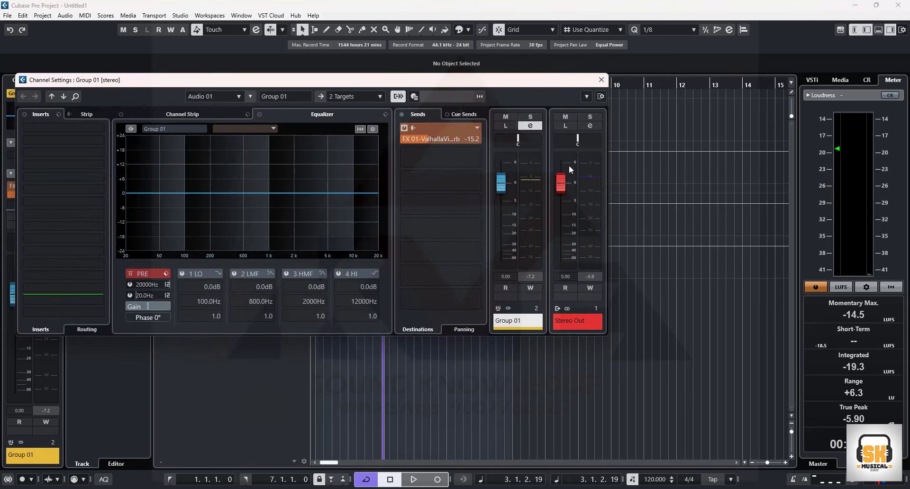
{"action": "left_click", "coordinate": [476, 128]}
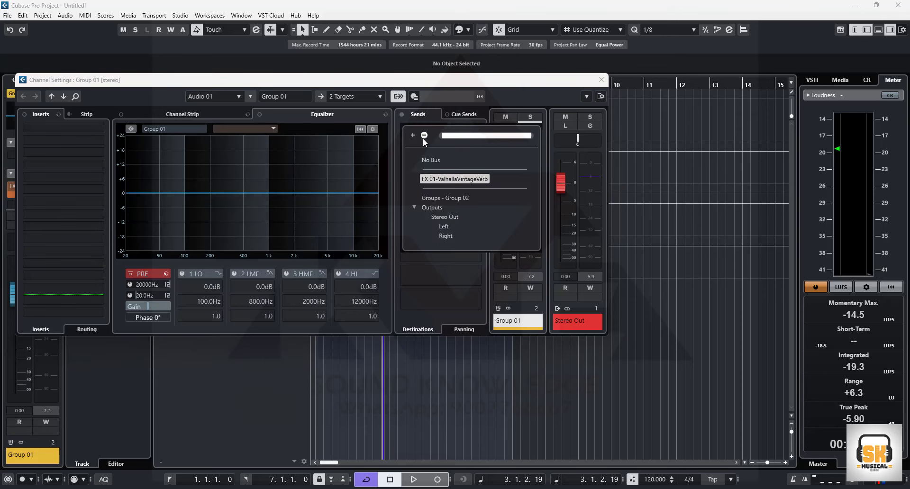
{"action": "left_click", "coordinate": [431, 160]}
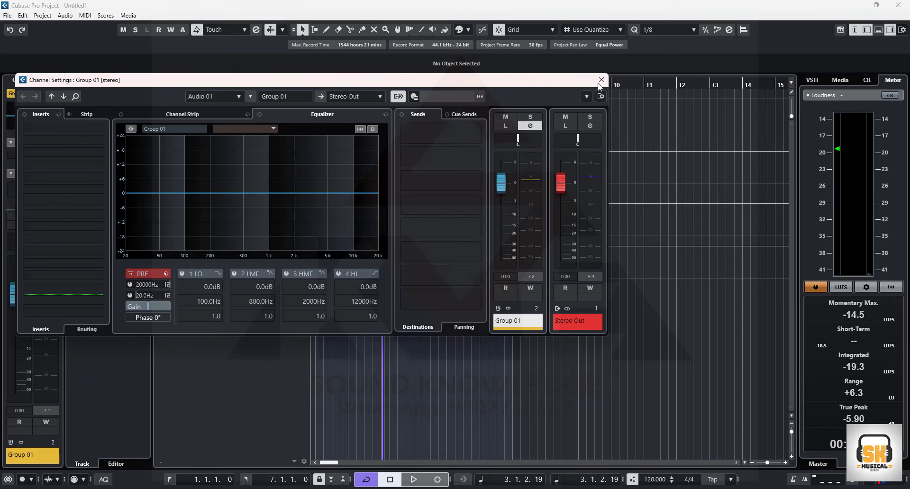
{"action": "left_click", "coordinate": [601, 80]}
- Remove the FX 01-ValhallaVintageVerb track, the Group 02 track and the empty FX Channels folder from the project
{"action": "right_click", "coordinate": [252, 226]}
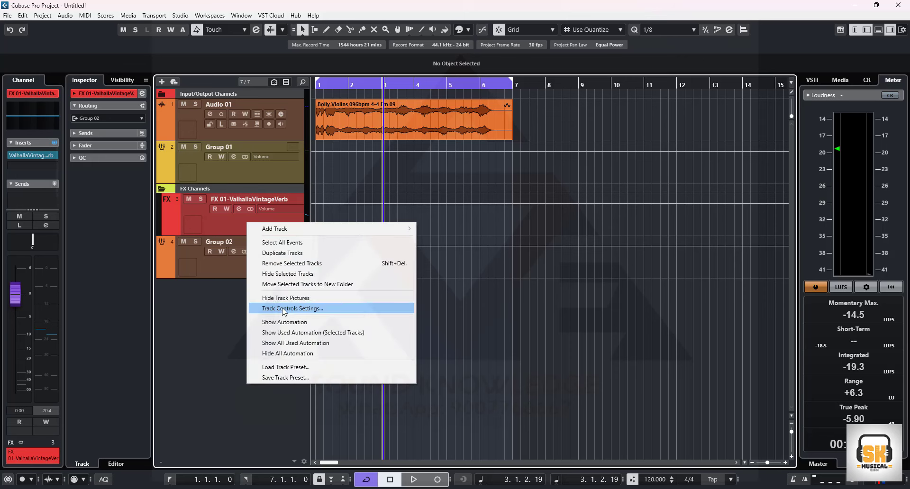
{"action": "left_click", "coordinate": [249, 268]}
{"action": "left_click", "coordinate": [433, 271]}
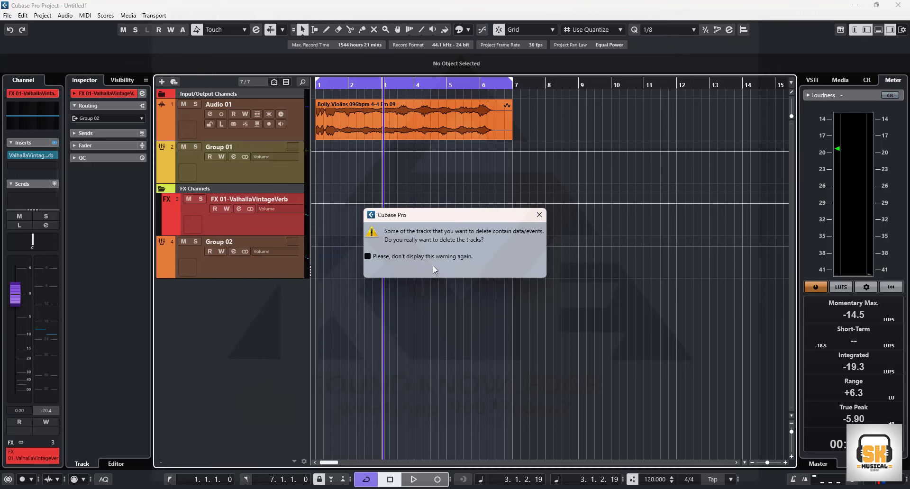
{"action": "right_click", "coordinate": [245, 226]}
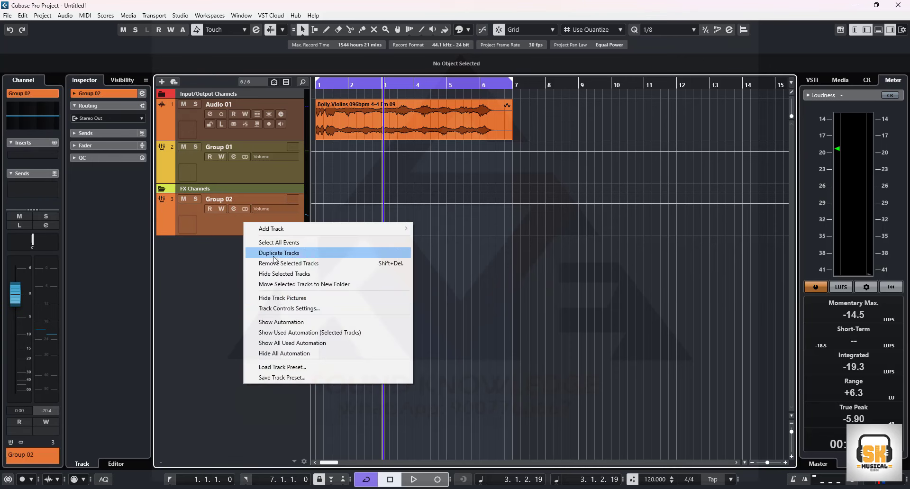
{"action": "left_click", "coordinate": [276, 264]}
{"action": "left_click", "coordinate": [433, 271]}
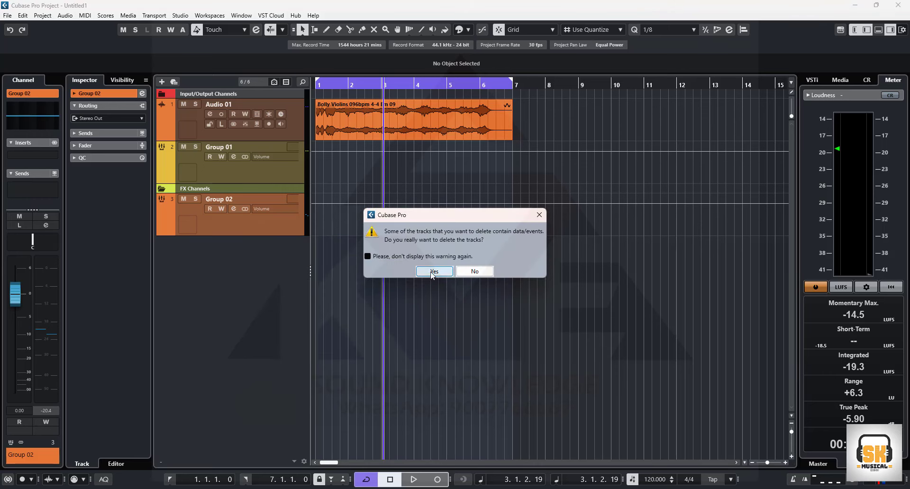
{"action": "right_click", "coordinate": [219, 192]}
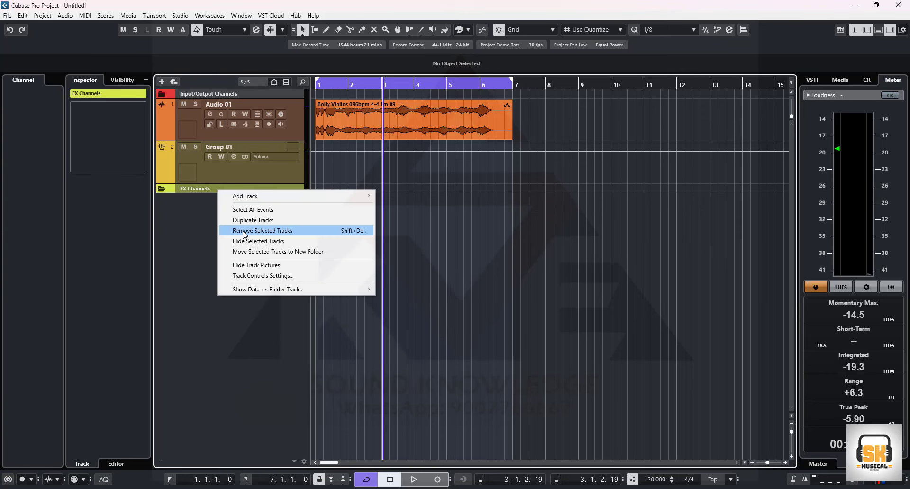
{"action": "left_click", "coordinate": [242, 230]}
- Open Audio 01's channel settings to examine its routing, and close the window again
{"action": "left_click", "coordinate": [183, 124]}
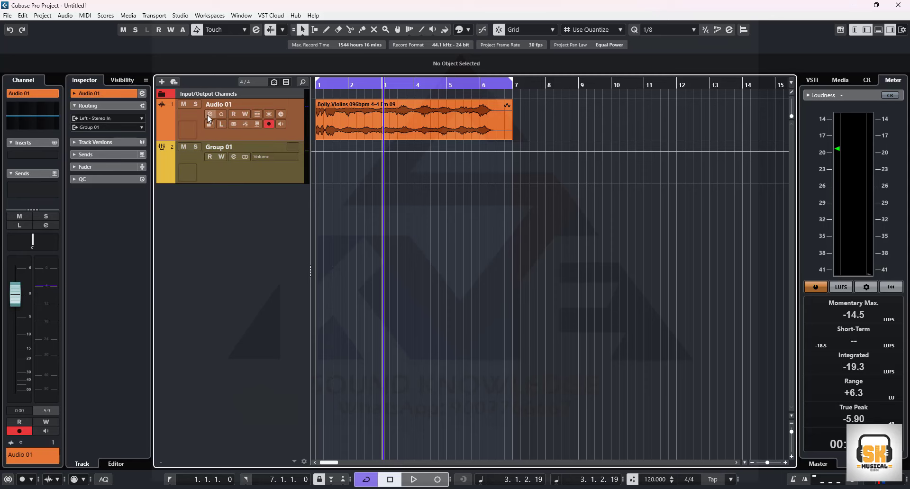
{"action": "left_click", "coordinate": [209, 113]}
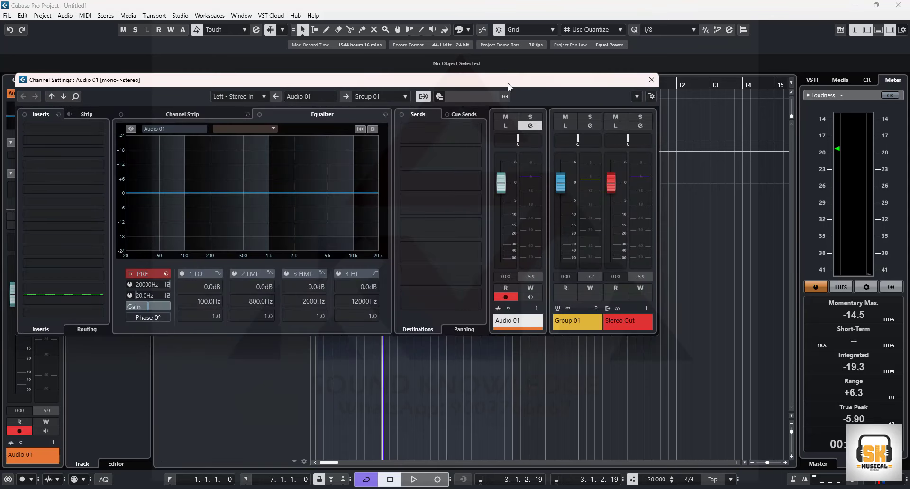
{"action": "left_click_drag", "start_coordinate": [509, 87], "coordinate": [697, 237]}
{"action": "left_click", "coordinate": [341, 86]}
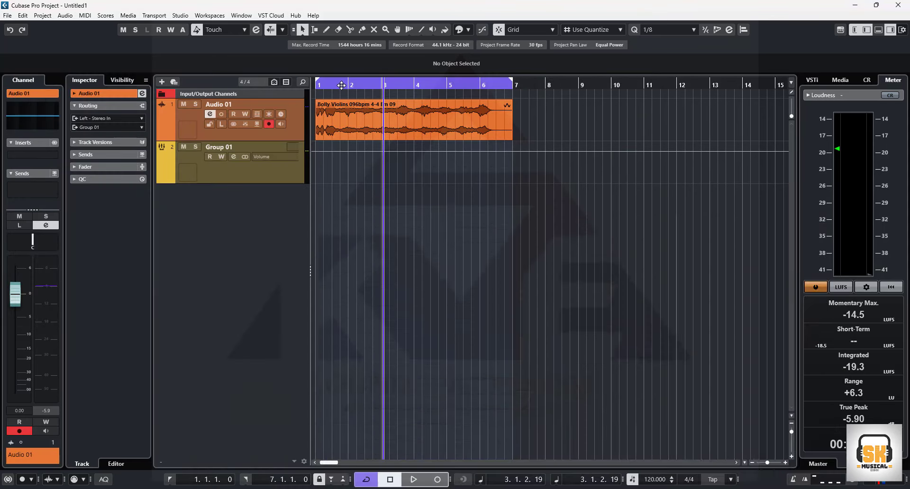
- Play the project from the start to hear the violins through Group 01 without reverb, and stop playback
{"action": "key", "text": "Home"}
{"action": "key", "text": "space"}
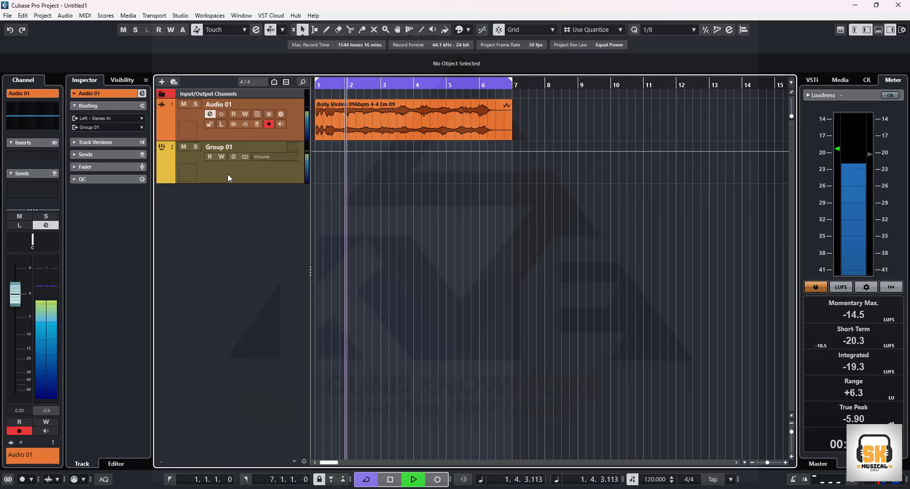
{"action": "key", "text": "space"}
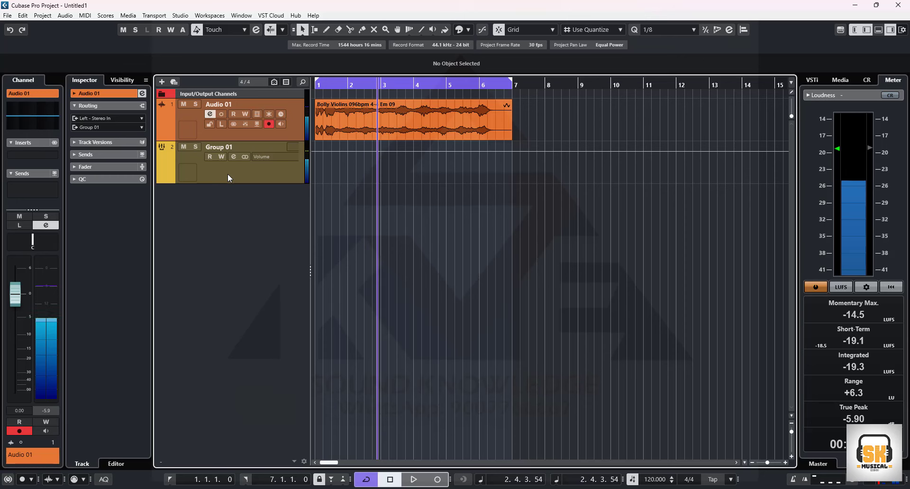
- Load ValhallaVintageVerb into the first insert slot of Group 01 and close the plug-in window
{"action": "left_click", "coordinate": [227, 173]}
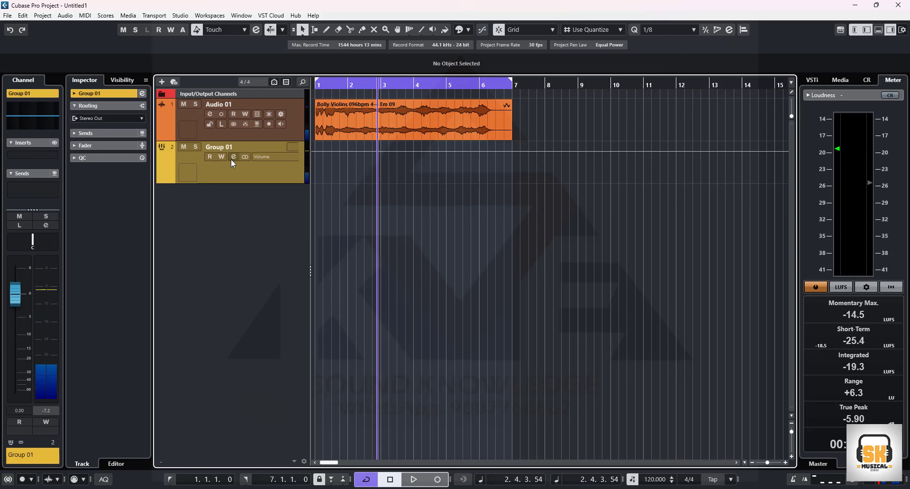
{"action": "left_click", "coordinate": [232, 158]}
{"action": "left_click", "coordinate": [258, 275]}
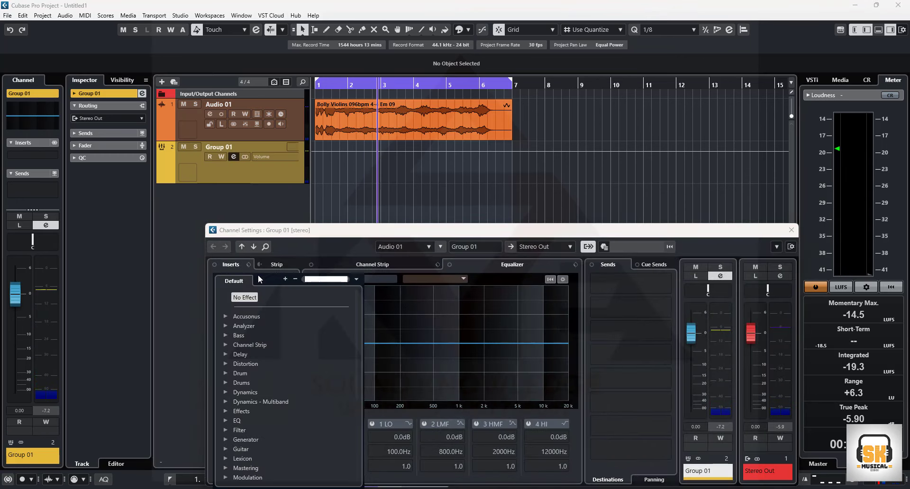
{"action": "type", "text": "vi"}
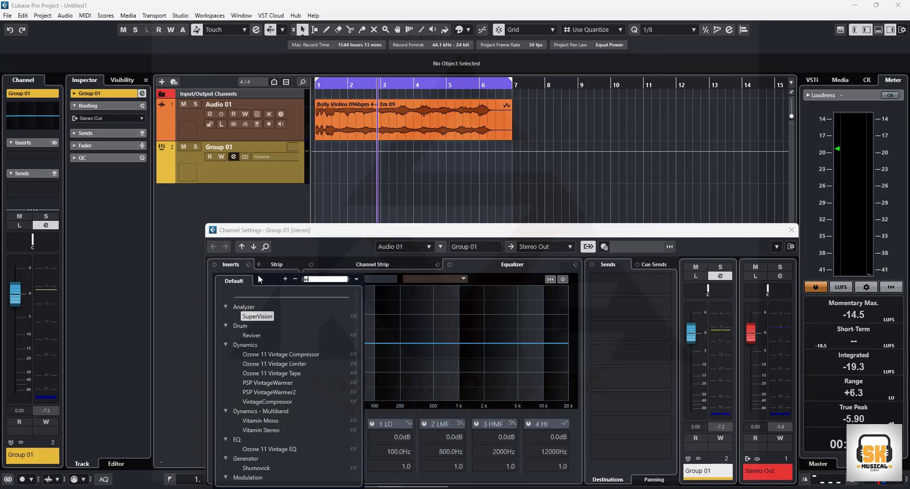
{"action": "type", "text": "nta"}
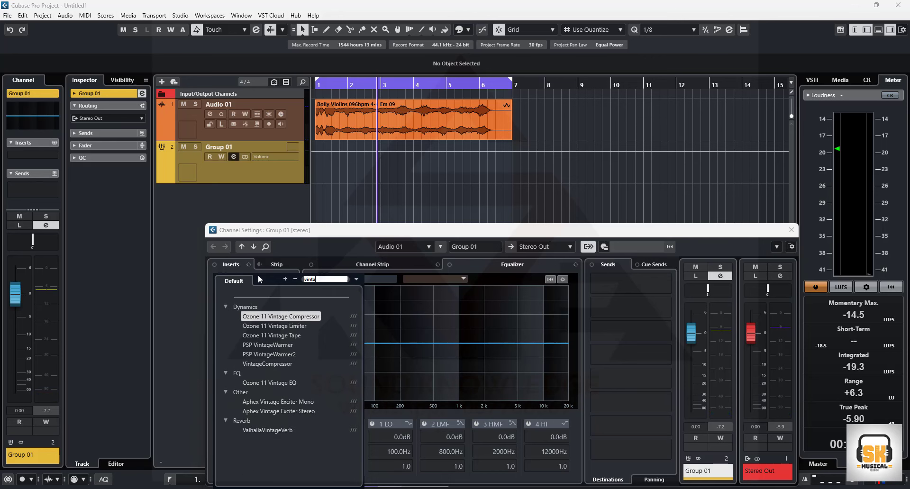
{"action": "type", "text": "ge"}
{"action": "left_click", "coordinate": [277, 430]}
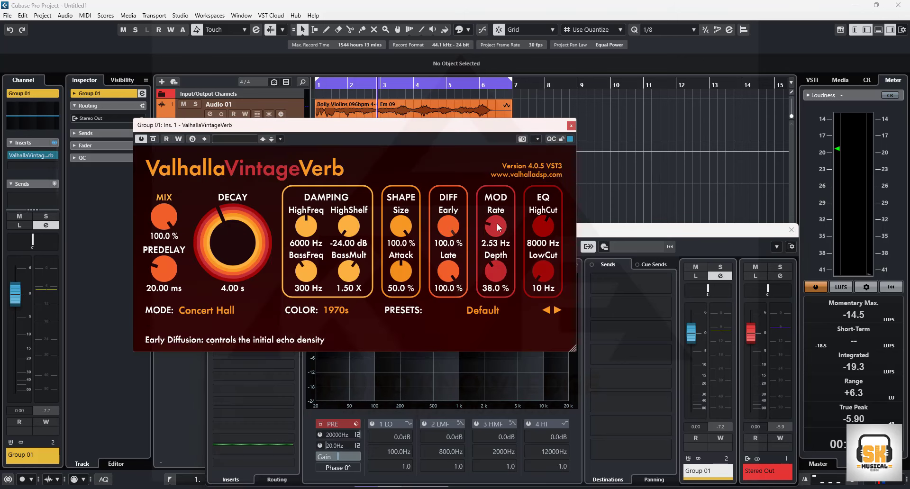
{"action": "left_click", "coordinate": [572, 125]}
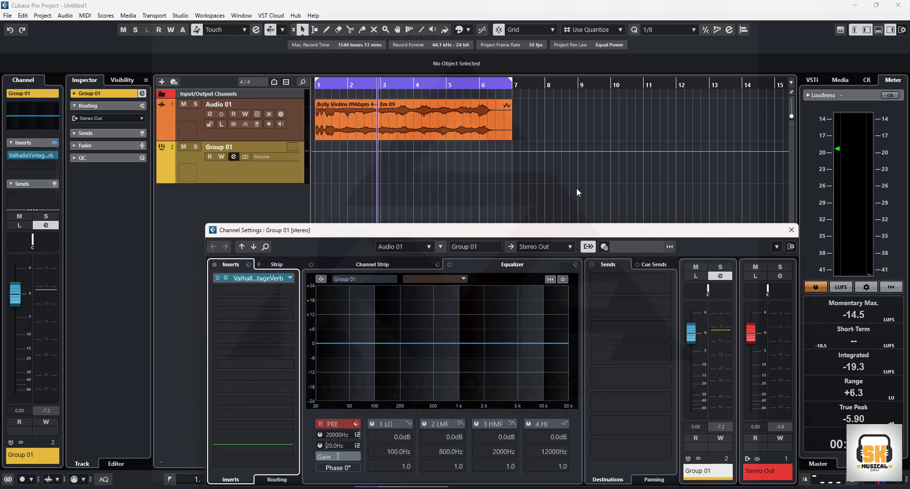
- Reopen the ValhallaVintageVerb insert on Group 01, set its Mix to 33.2 %, and close the plug-in
{"action": "left_click_drag", "start_coordinate": [408, 224], "coordinate": [425, 159]}
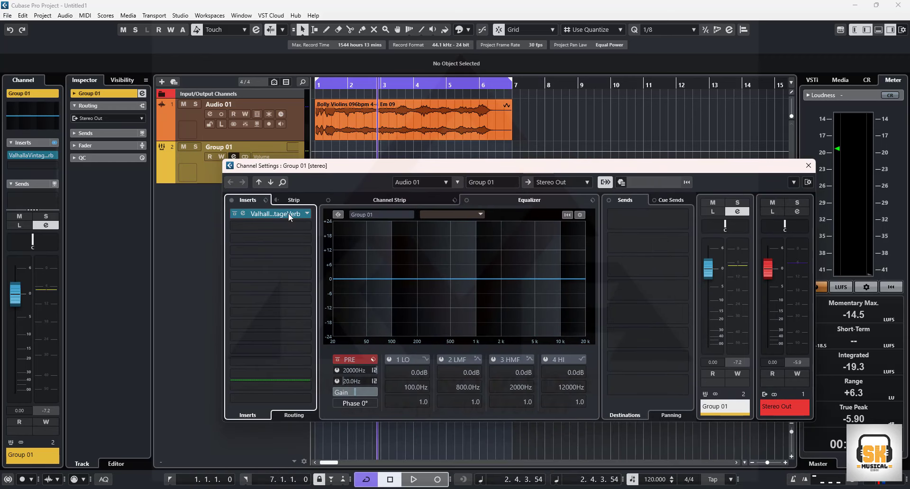
{"action": "left_click", "coordinate": [243, 213]}
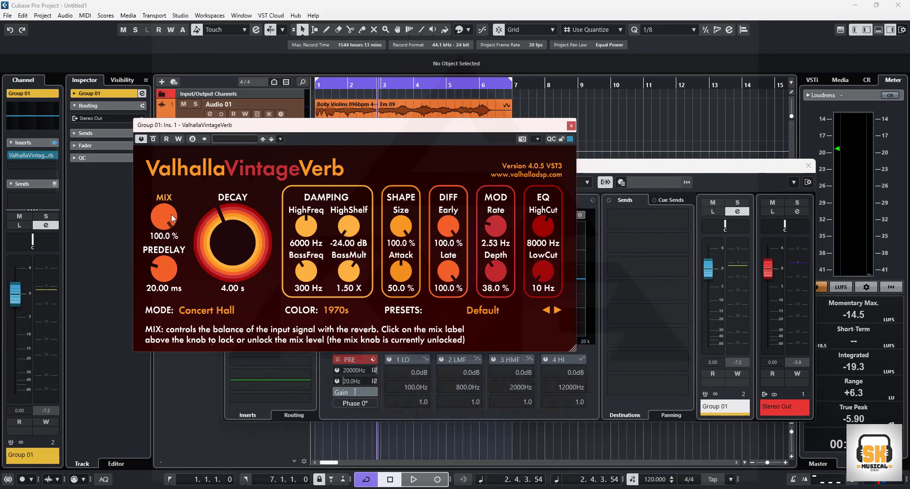
{"action": "left_click_drag", "start_coordinate": [162, 208], "coordinate": [189, 287]}
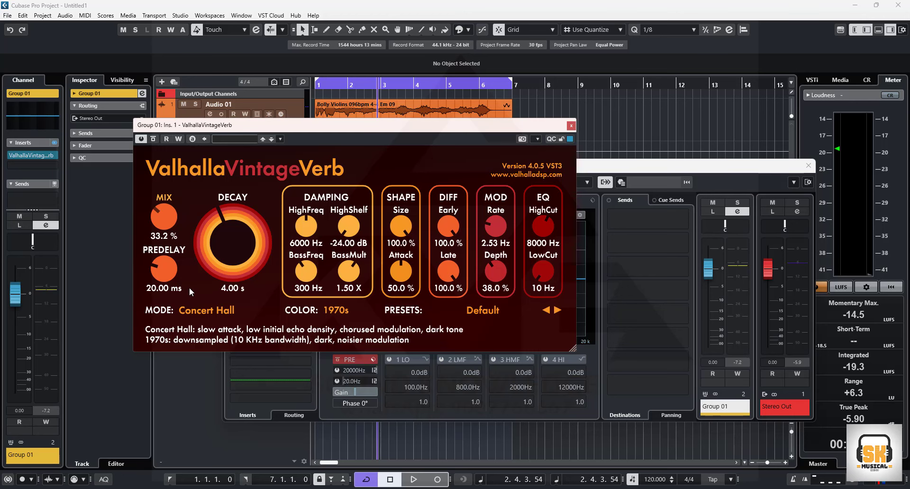
{"action": "left_click", "coordinate": [571, 125]}
- Move the channel settings aside and play the project from the start to hear the reverb insert on Group 01
{"action": "left_click_drag", "start_coordinate": [558, 165], "coordinate": [611, 258]}
{"action": "key", "text": "Home"}
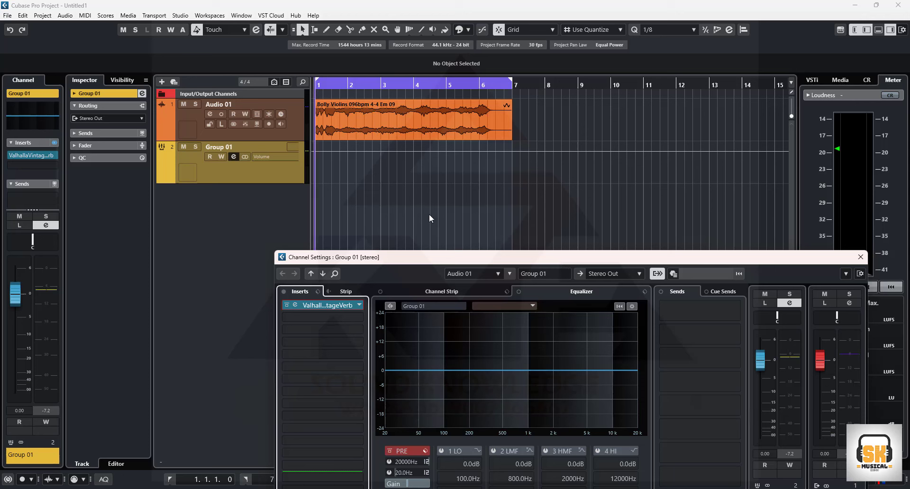
{"action": "key", "text": "space"}
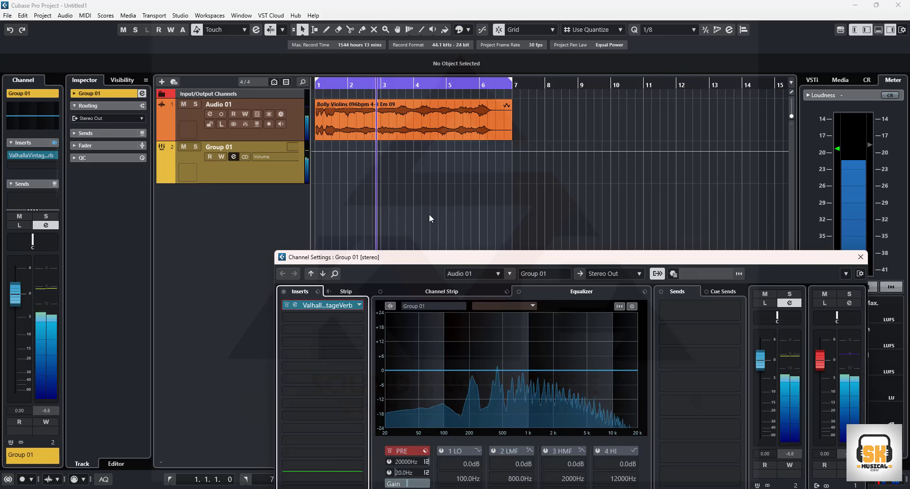
{"action": "key", "text": "space"}
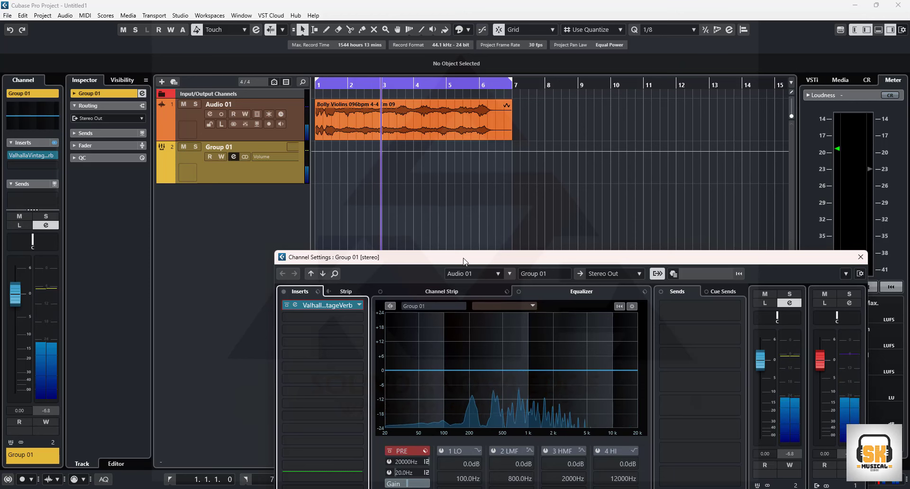
- Clear the view, sketch in green A through G1 with an attached FX box to the output, and erase the drawing
{"action": "left_click_drag", "start_coordinate": [467, 254], "coordinate": [327, 348]}
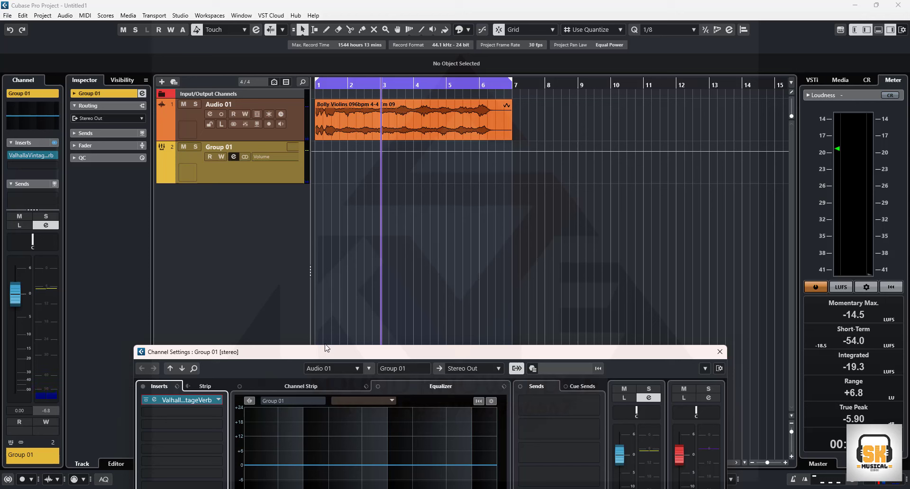
{"action": "left_click_drag", "start_coordinate": [431, 209], "coordinate": [436, 211]}
{"action": "mouse_move", "coordinate": [435, 196]}
{"action": "left_mouse_down"}
{"action": "mouse_move", "coordinate": [431, 226]}
{"action": "mouse_move", "coordinate": [446, 217]}
{"action": "mouse_move", "coordinate": [440, 199]}
{"action": "mouse_move", "coordinate": [457, 219]}
{"action": "mouse_move", "coordinate": [532, 225]}
{"action": "mouse_move", "coordinate": [554, 212]}
{"action": "mouse_move", "coordinate": [539, 203]}
{"action": "mouse_move", "coordinate": [548, 223]}
{"action": "mouse_move", "coordinate": [550, 214]}
{"action": "mouse_move", "coordinate": [550, 251]}
{"action": "mouse_move", "coordinate": [542, 250]}
{"action": "mouse_move", "coordinate": [562, 249]}
{"action": "mouse_move", "coordinate": [564, 264]}
{"action": "mouse_move", "coordinate": [540, 265]}
{"action": "mouse_move", "coordinate": [556, 266]}
{"action": "mouse_move", "coordinate": [564, 263]}
{"action": "mouse_move", "coordinate": [548, 261]}
{"action": "mouse_move", "coordinate": [553, 251]}
{"action": "mouse_move", "coordinate": [563, 257]}
{"action": "mouse_move", "coordinate": [565, 229]}
{"action": "mouse_move", "coordinate": [555, 211]}
{"action": "mouse_move", "coordinate": [592, 216]}
{"action": "mouse_move", "coordinate": [664, 176]}
{"action": "left_mouse_up"}
{"action": "left_click", "coordinate": [540, 248]}
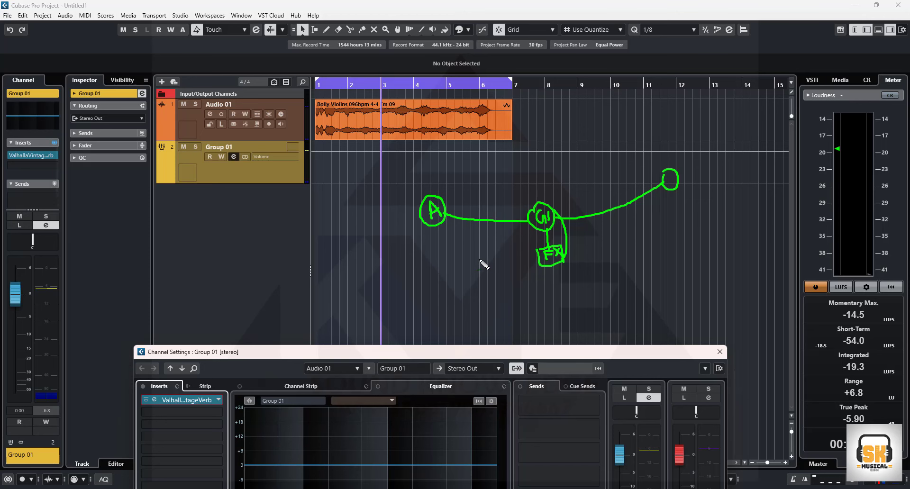
{"action": "key", "text": "e"}
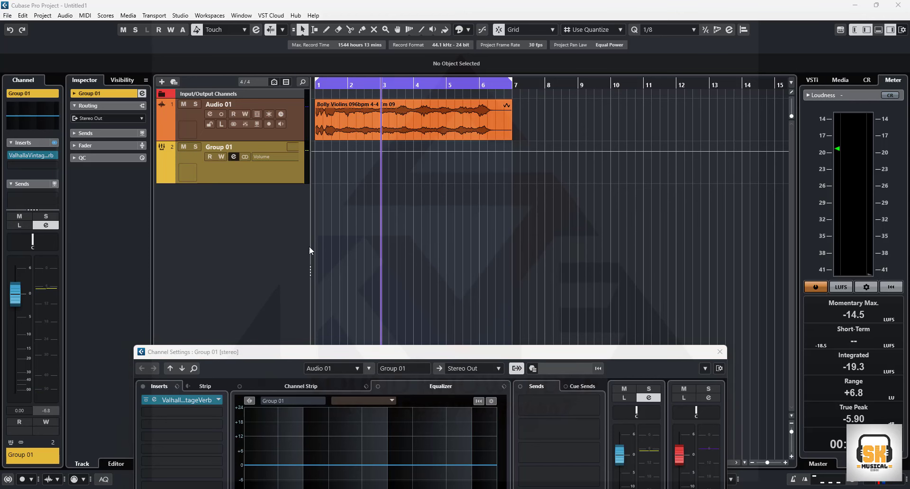
{"action": "left_click", "coordinate": [257, 228]}
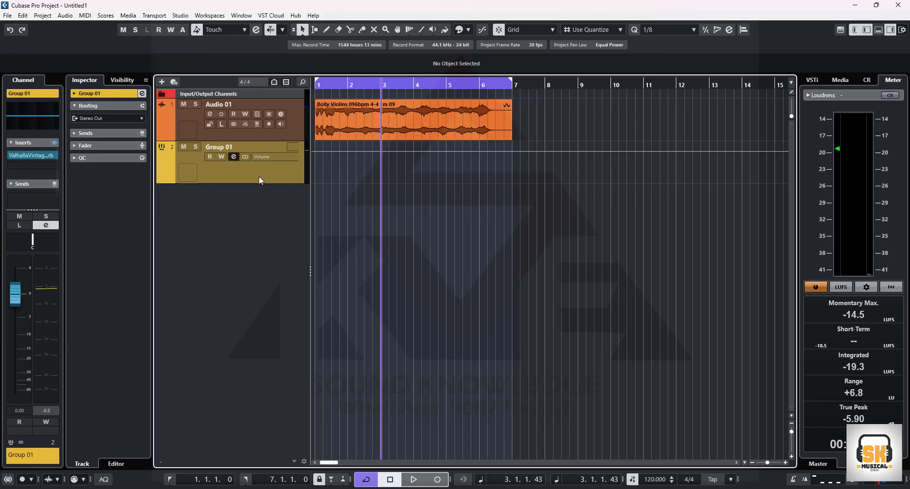
{"action": "right_click", "coordinate": [231, 217]}
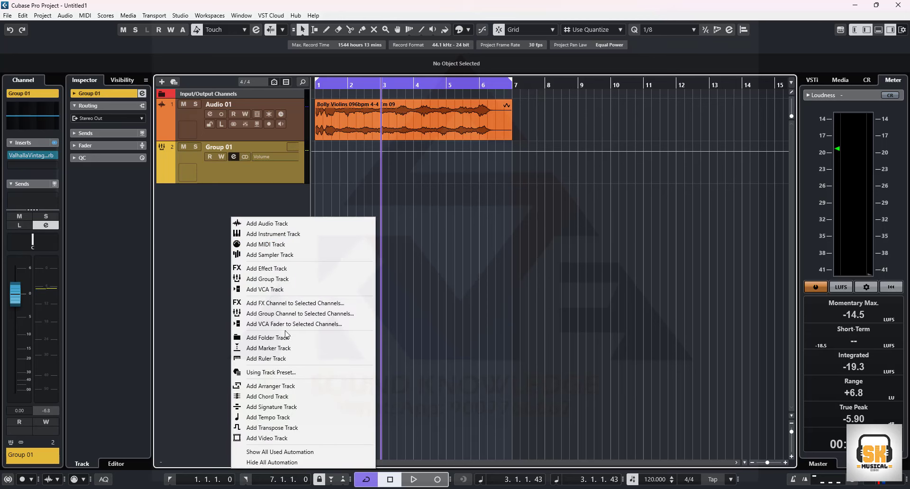
{"action": "left_click", "coordinate": [289, 304]}
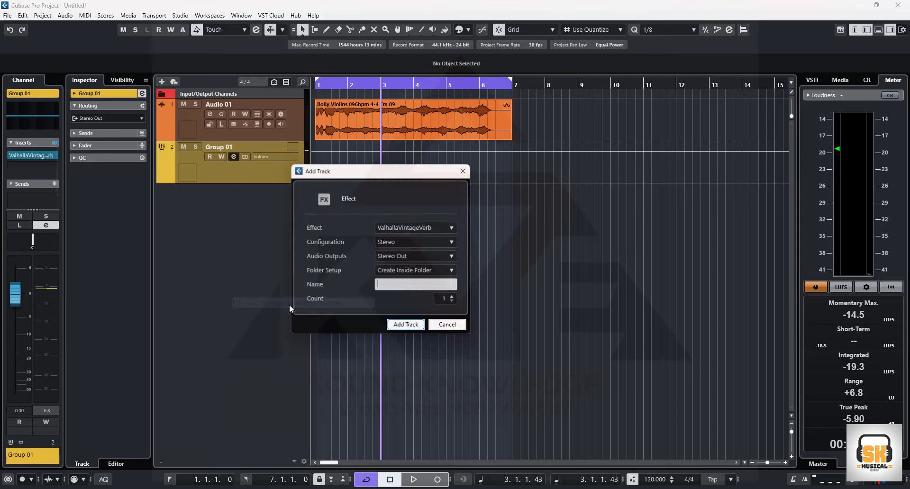
{"action": "left_click", "coordinate": [446, 325]}
- Add a stereo effect track with ValhallaVintageVerb inside a folder, and route its output to Group 01
{"action": "right_click", "coordinate": [269, 226]}
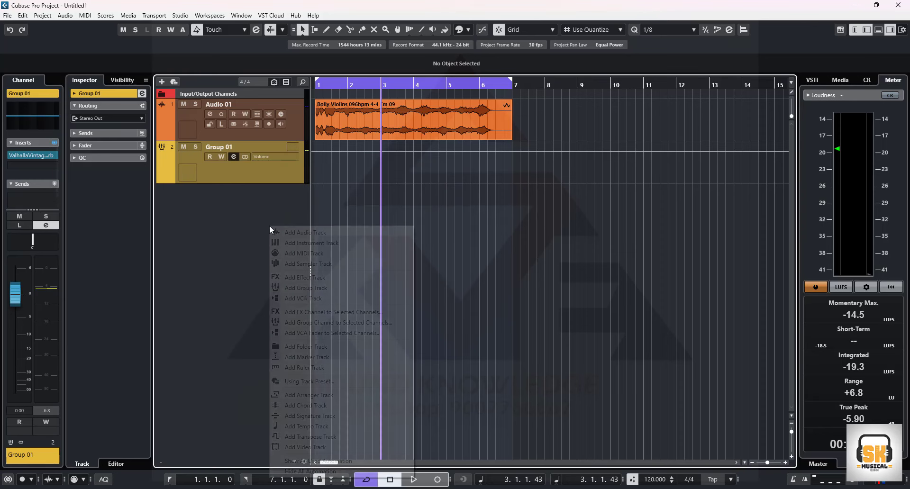
{"action": "left_click", "coordinate": [308, 278]}
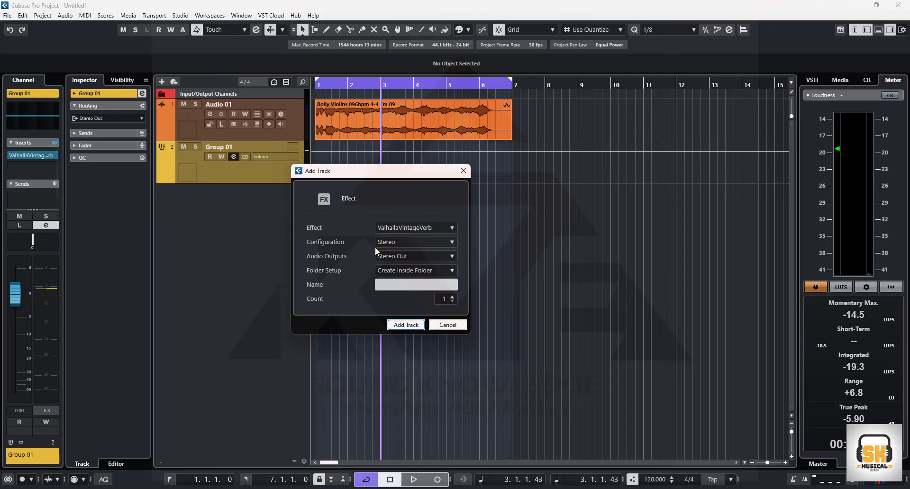
{"action": "left_click", "coordinate": [406, 326]}
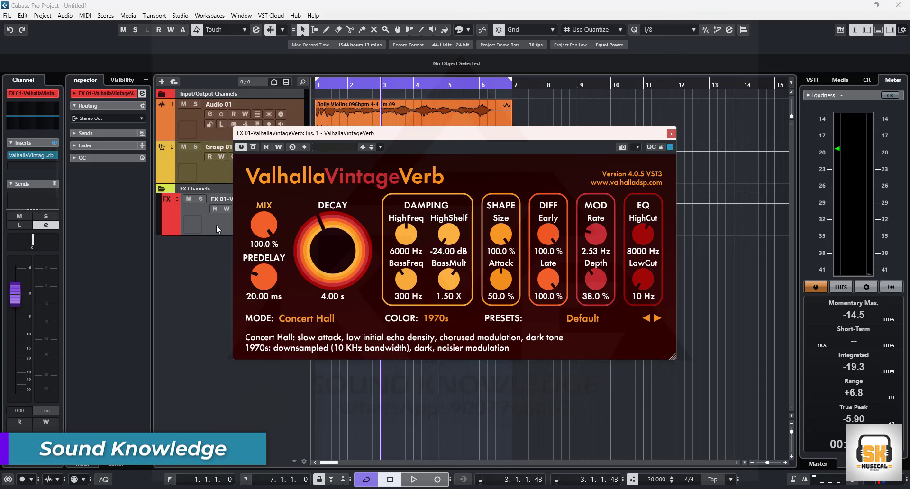
{"action": "left_click", "coordinate": [98, 117]}
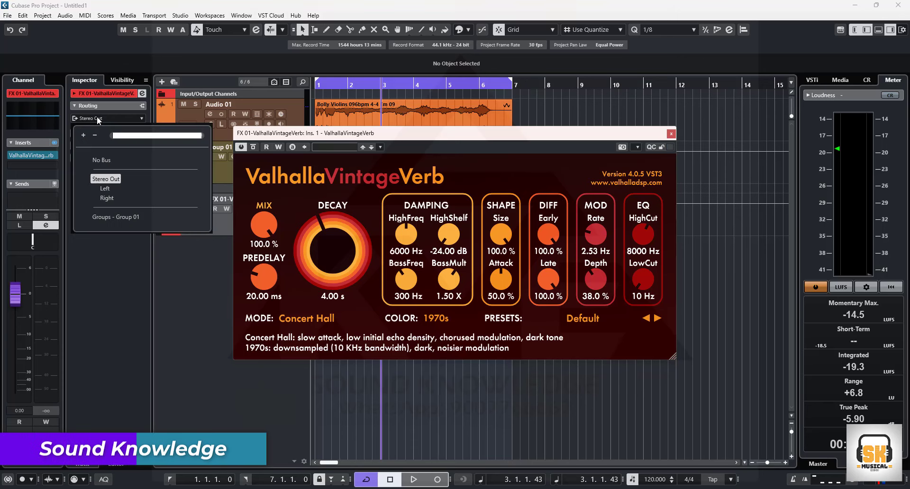
{"action": "left_click", "coordinate": [119, 217]}
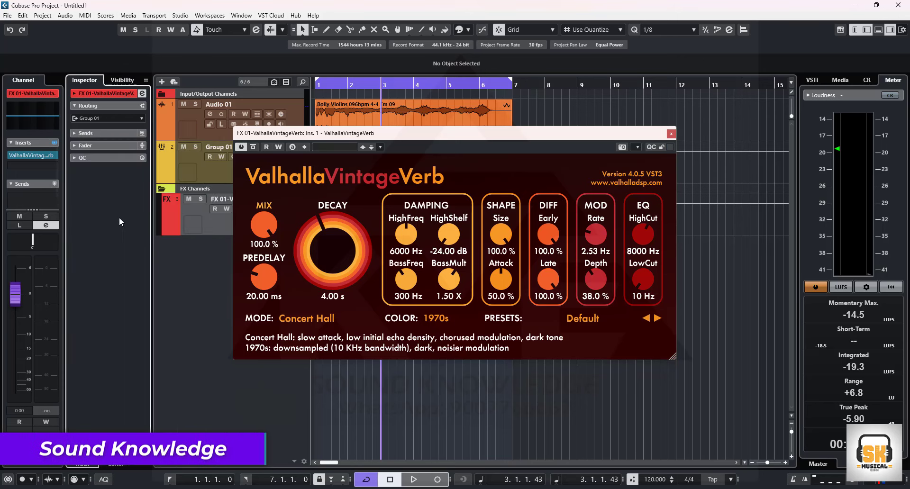
- Bypass the ValhallaVintageVerb insert on Group 01, play the project, and close the group's channel settings
{"action": "left_click_drag", "start_coordinate": [558, 140], "coordinate": [568, 176]}
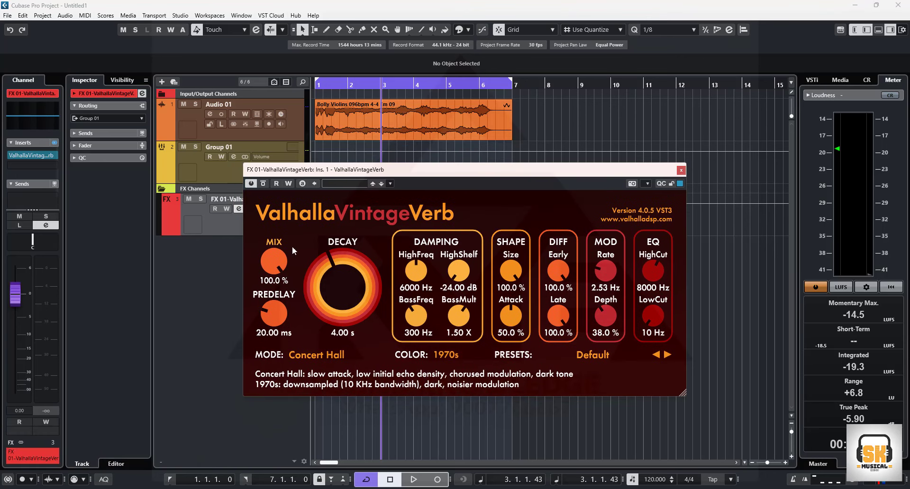
{"action": "left_click", "coordinate": [225, 166]}
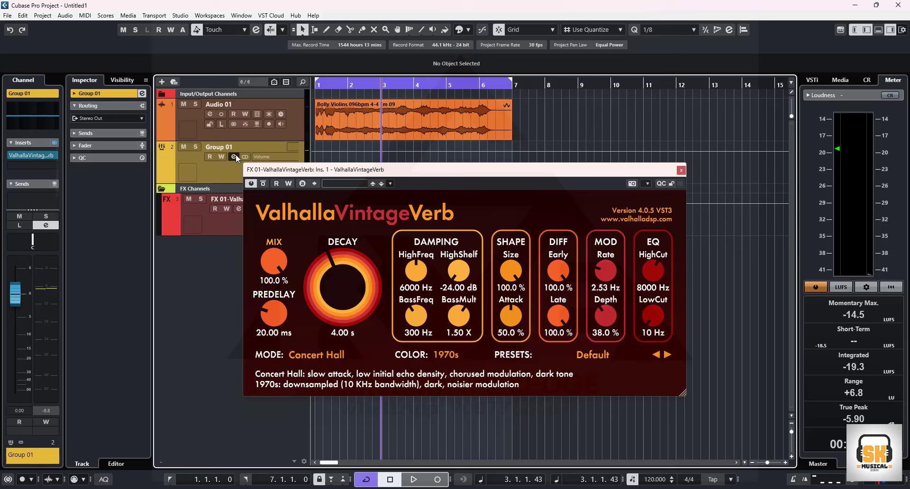
{"action": "left_click", "coordinate": [234, 157]}
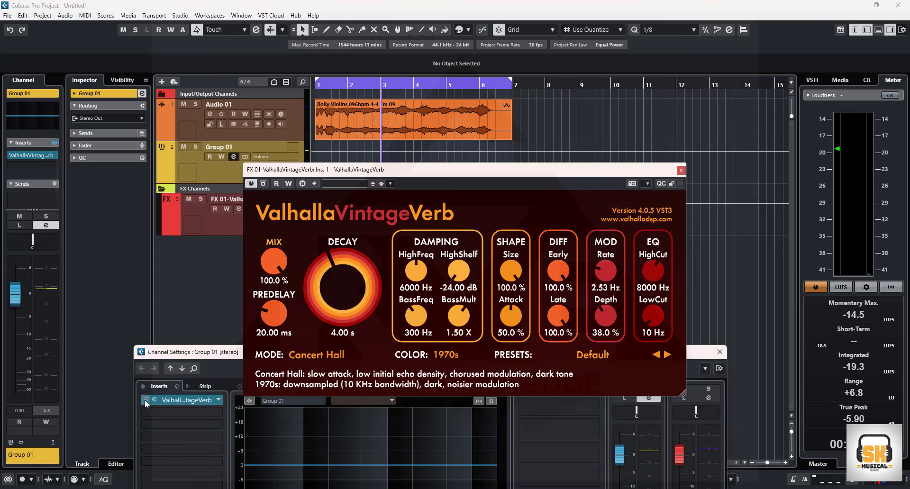
{"action": "left_click", "coordinate": [145, 400]}
{"action": "key", "text": "space"}
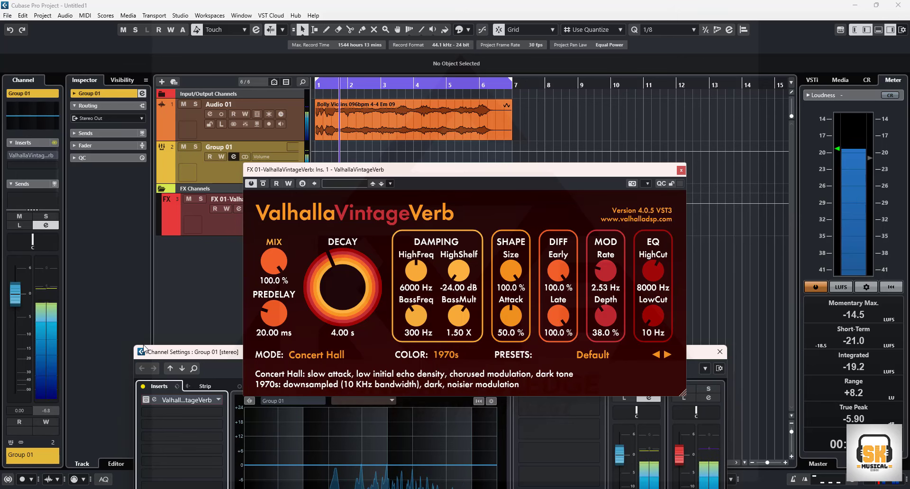
{"action": "left_click_drag", "start_coordinate": [421, 173], "coordinate": [557, 108]}
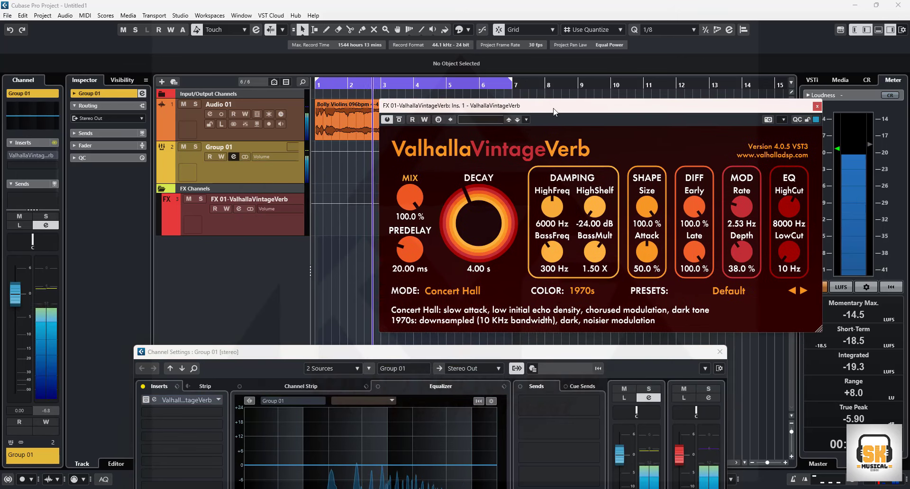
{"action": "key", "text": "Escape"}
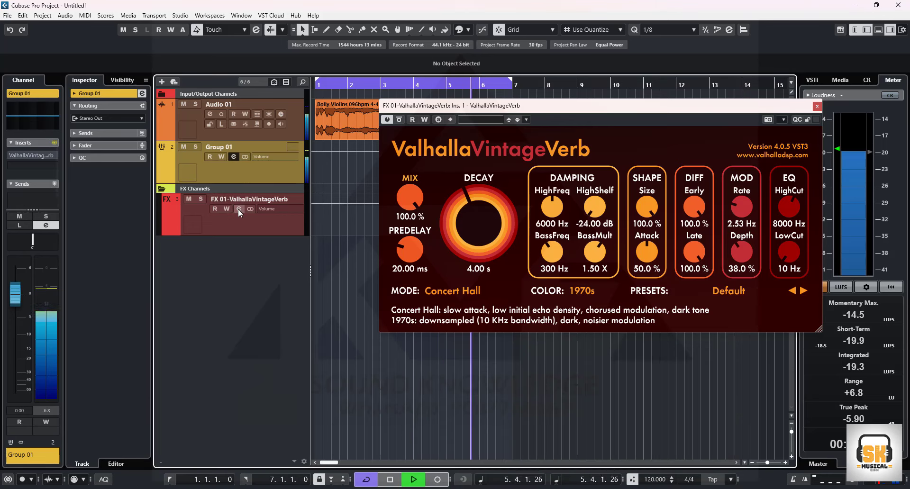
- Add an active send from Audio 01 to FX 01-ValhallaVintageVerb and set its level to -16.8
{"action": "left_click", "coordinate": [186, 119]}
{"action": "left_click_drag", "start_coordinate": [471, 108], "coordinate": [293, 244]}
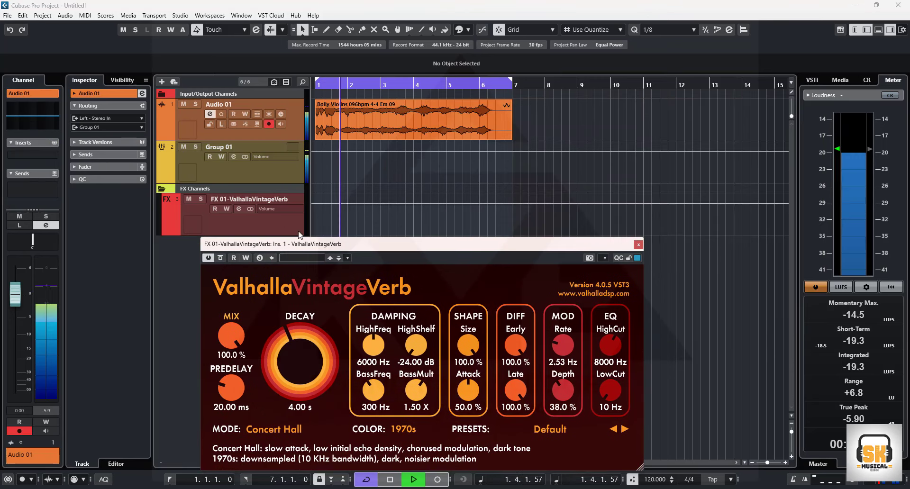
{"action": "left_click", "coordinate": [210, 115]}
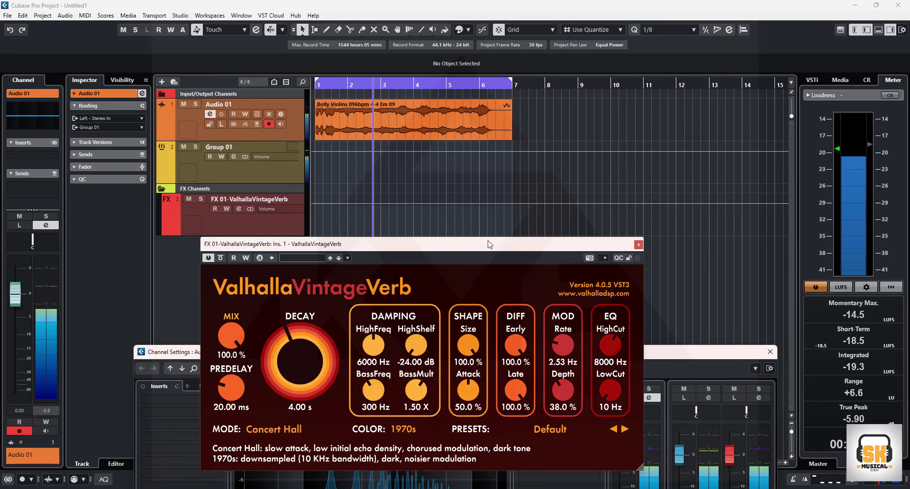
{"action": "left_click_drag", "start_coordinate": [541, 246], "coordinate": [359, 82]}
{"action": "left_click_drag", "start_coordinate": [607, 353], "coordinate": [636, 129]}
{"action": "left_click", "coordinate": [593, 180]}
{"action": "left_click", "coordinate": [596, 227]}
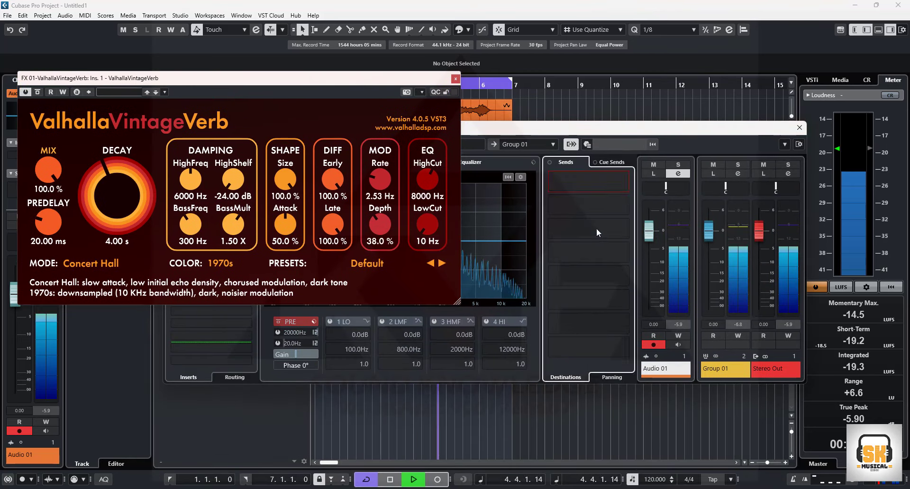
{"action": "left_click", "coordinate": [558, 181]}
{"action": "left_click_drag", "start_coordinate": [602, 186], "coordinate": [531, 184]}
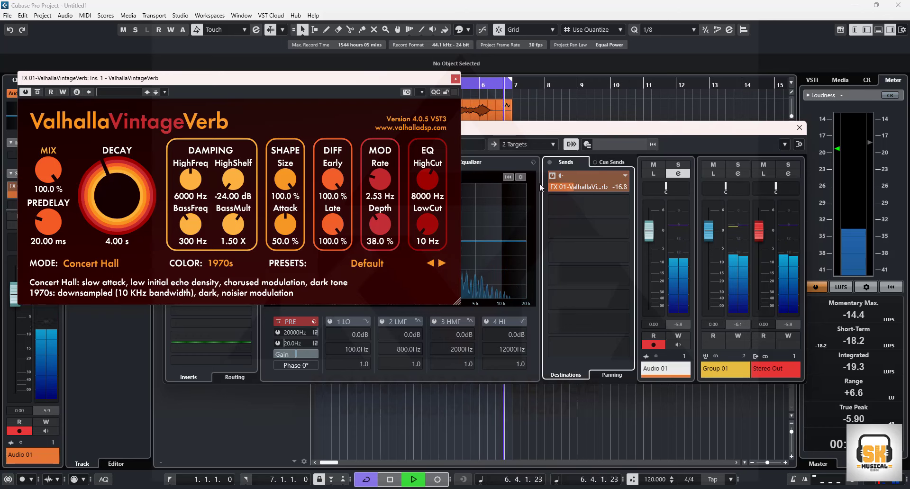
- Raise Audio 01's reverb send level to -11.5, close the channel settings, and stop playback with the FX track selected
{"action": "left_click_drag", "start_coordinate": [394, 82], "coordinate": [693, 285]}
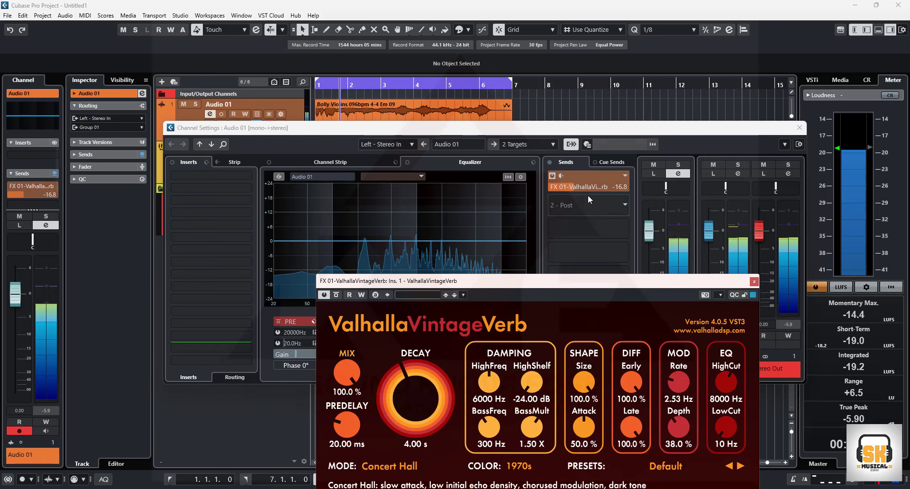
{"action": "scroll", "coordinate": [576, 187], "scroll_direction": "up", "scroll_amount": 4}
{"action": "scroll", "coordinate": [576, 188], "scroll_direction": "up", "scroll_amount": 1}
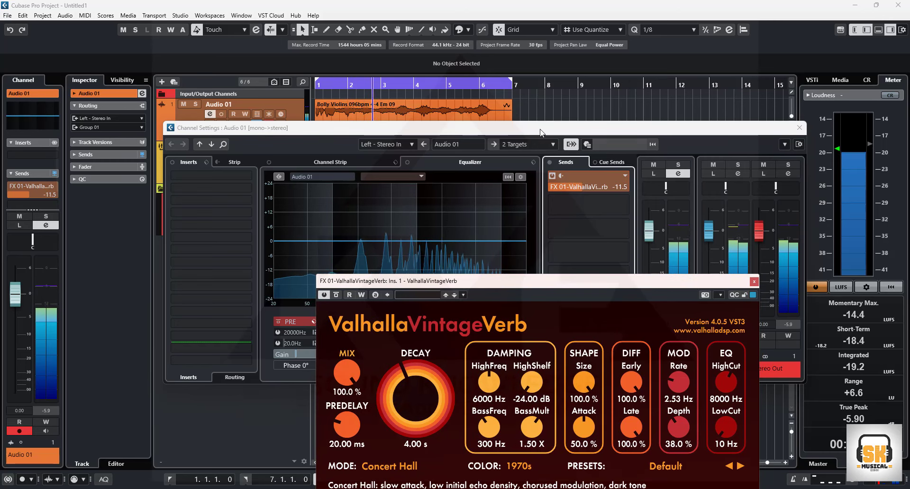
{"action": "left_click_drag", "start_coordinate": [284, 128], "coordinate": [477, 156]}
{"action": "left_click", "coordinate": [281, 232]}
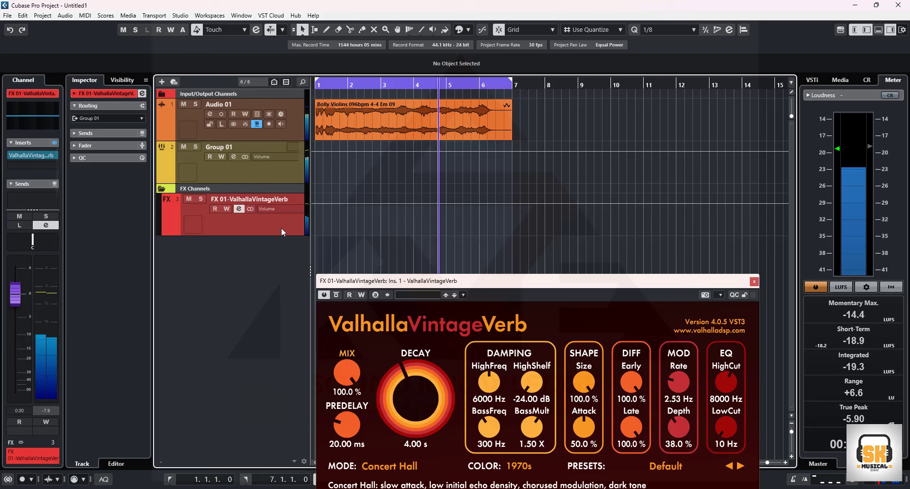
{"action": "key", "text": "space"}
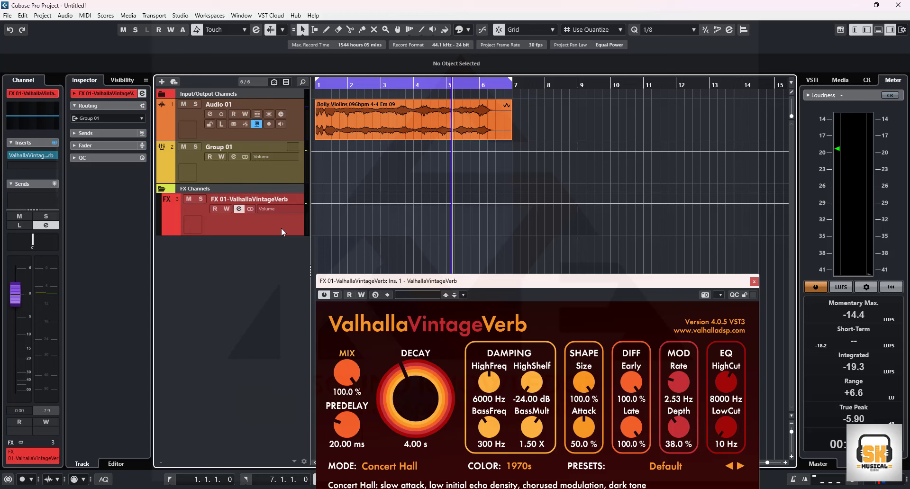
- Mute and unmute Group 01, then close the reverb plug-in and collapse the FX Channels folder
{"action": "left_click", "coordinate": [271, 177]}
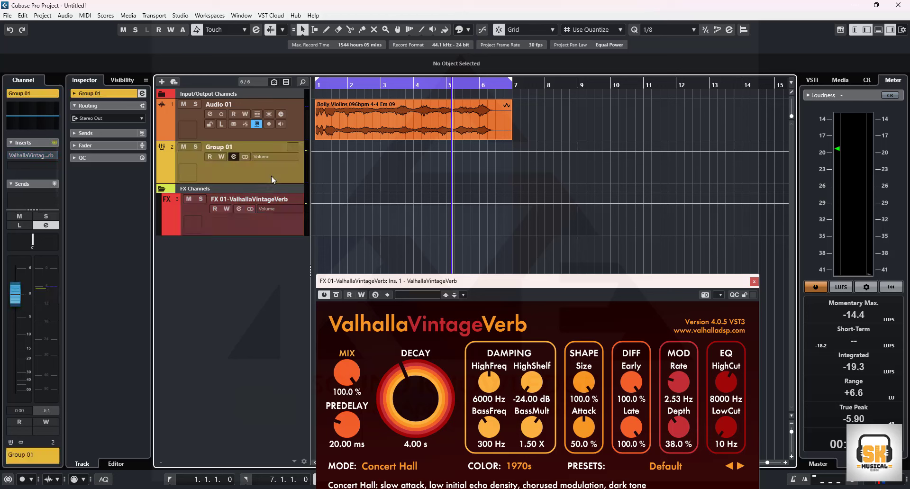
{"action": "left_click", "coordinate": [183, 147]}
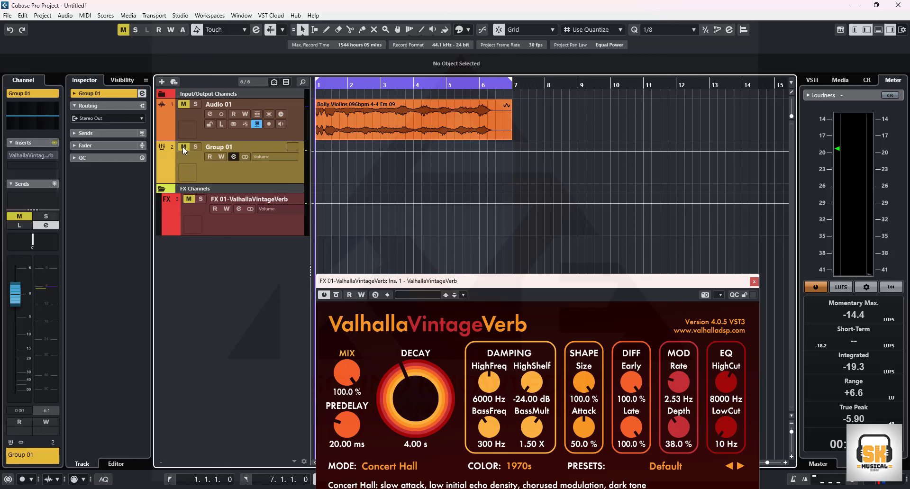
{"action": "left_click", "coordinate": [183, 147]}
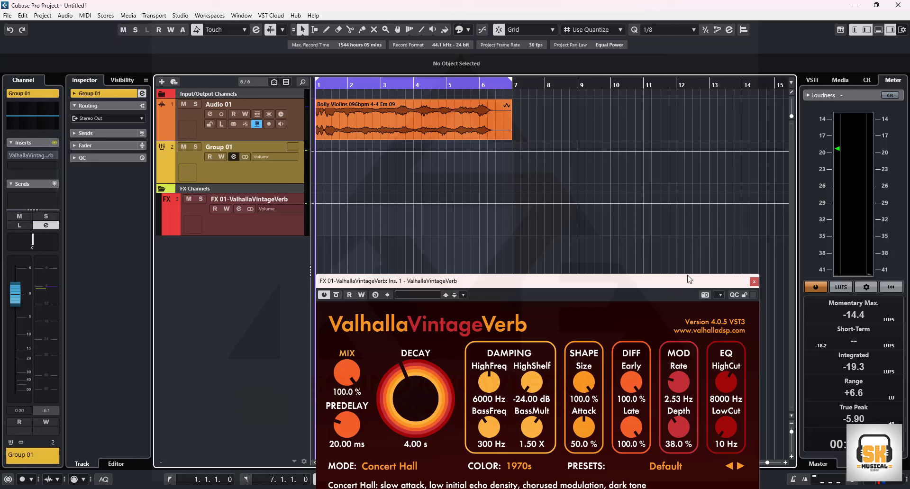
{"action": "left_click", "coordinate": [753, 283]}
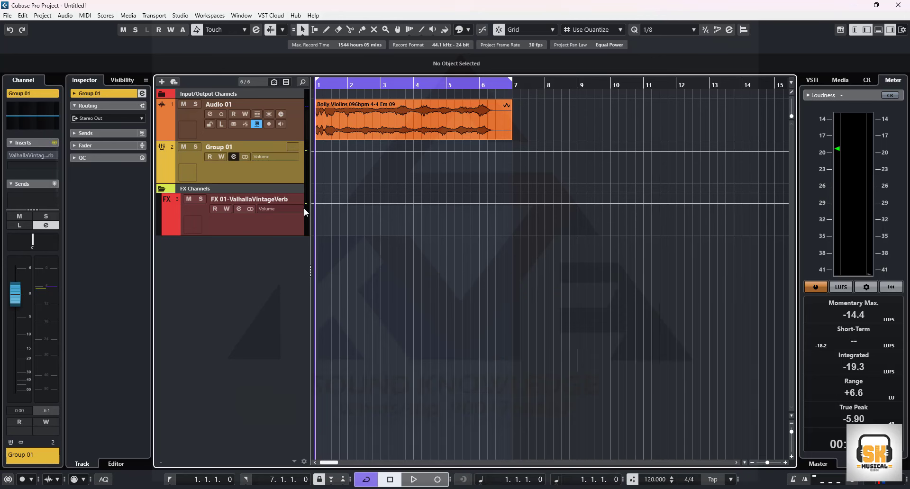
{"action": "left_click", "coordinate": [159, 189]}
- Split the Bolly Violins event at 2.4.1.0 and 5.2.3.0, and space the three parts apart with the last at bar 10
{"action": "left_click", "coordinate": [336, 132]}
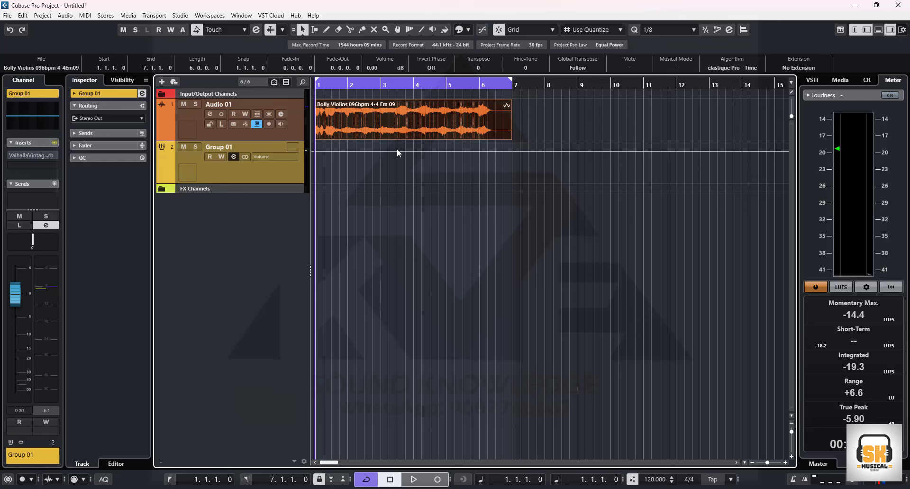
{"action": "left_click", "coordinate": [349, 30]}
{"action": "left_click", "coordinate": [372, 115]}
{"action": "left_click", "coordinate": [459, 118]}
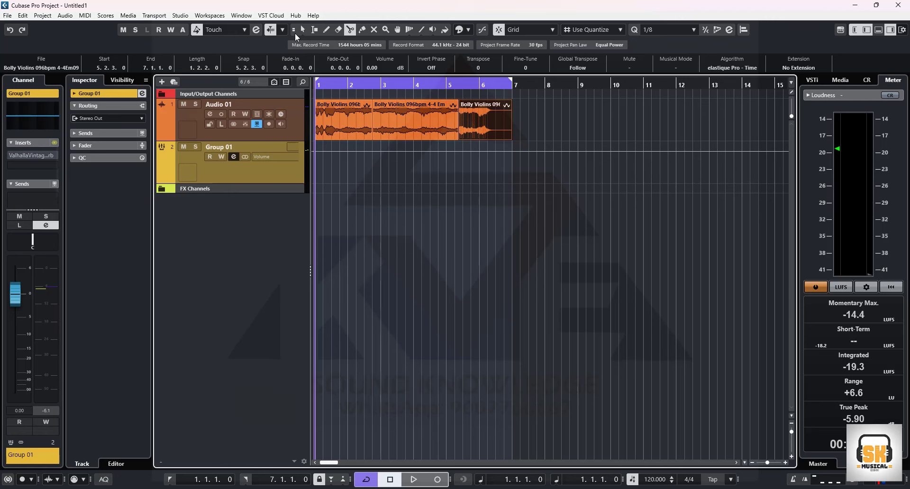
{"action": "left_click_drag", "start_coordinate": [490, 122], "coordinate": [641, 122]}
{"action": "left_click_drag", "start_coordinate": [420, 127], "coordinate": [481, 127]}
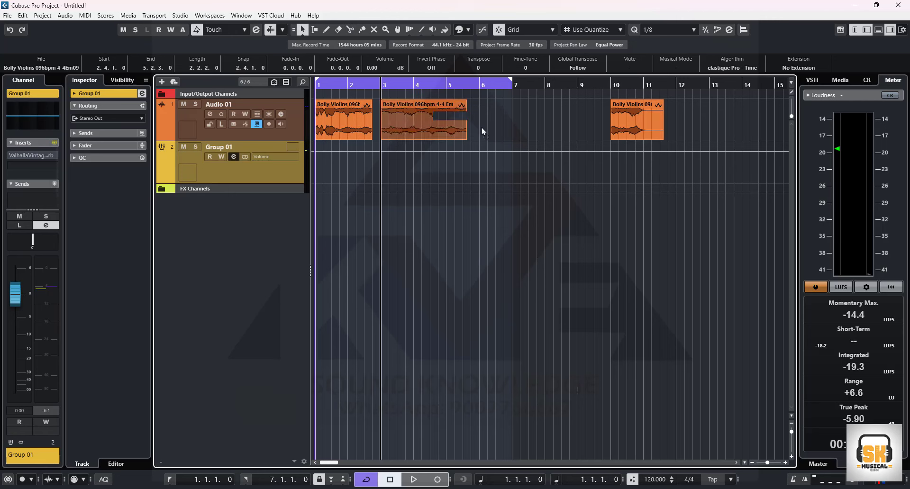
- Enlarge the Audio 01 track's height and examine the end of the middle audio event up close
{"action": "left_click_drag", "start_coordinate": [735, 130], "coordinate": [328, 124]}
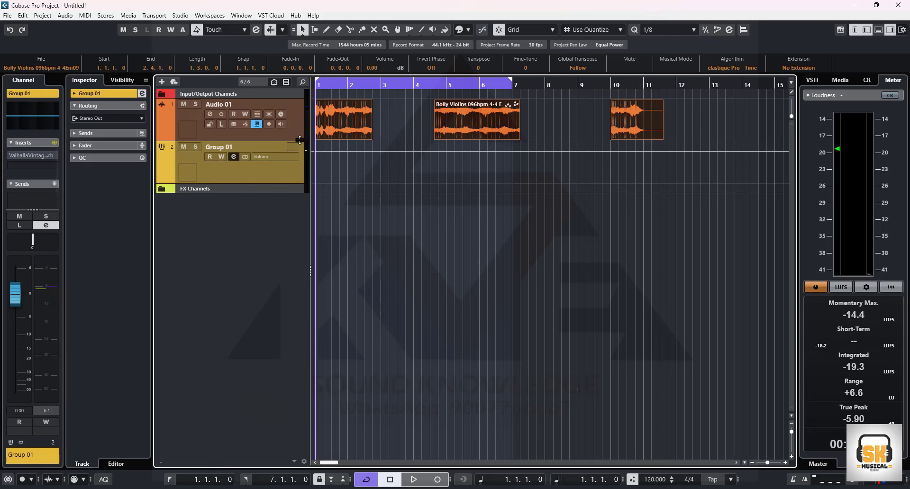
{"action": "key", "text": "Up"}
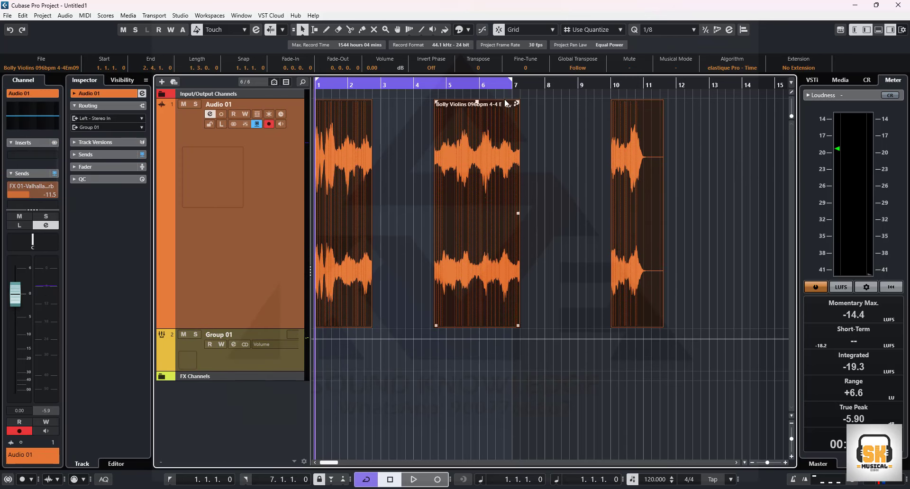
{"action": "left_click_drag", "start_coordinate": [519, 84], "coordinate": [515, 101]}
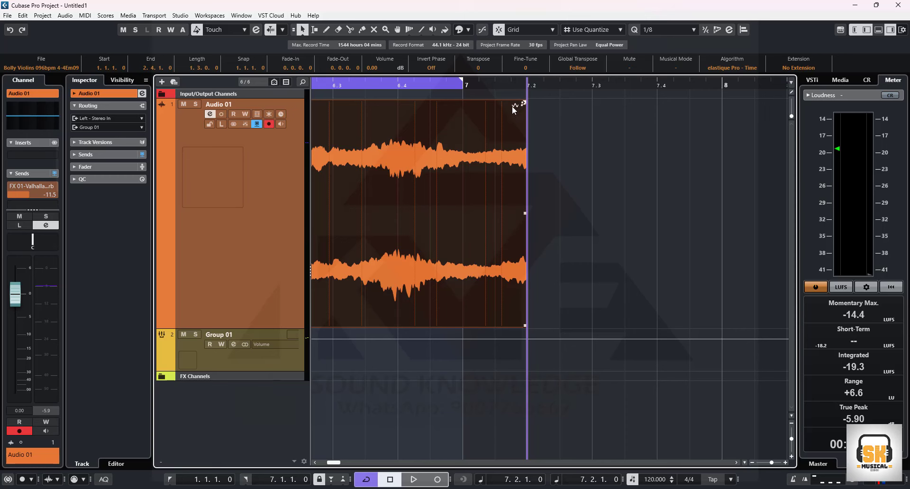
{"action": "left_click", "coordinate": [599, 170]}
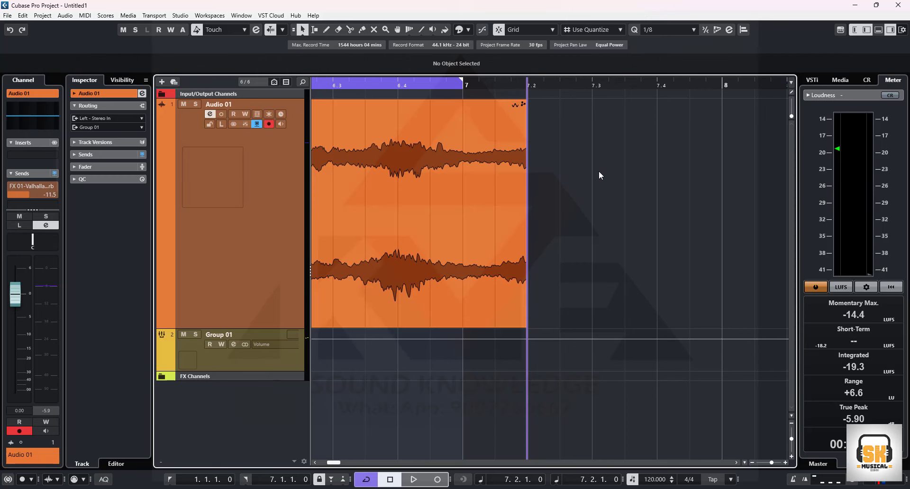
{"action": "key", "text": "g"}
{"action": "key", "text": "g"}
{"action": "key", "text": "g"}
{"action": "key", "text": "g"}
{"action": "key", "text": "g"}
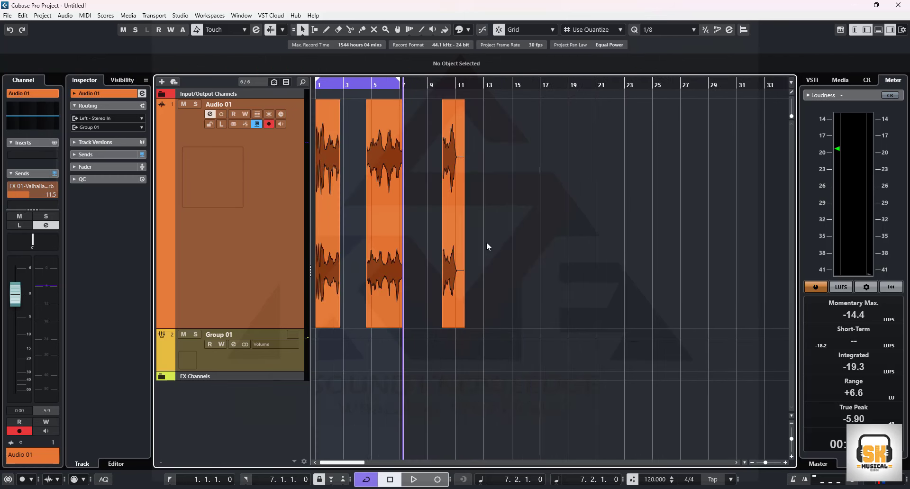
- Shift all three audio events later on the timeline, then move them together back to the project start
{"action": "key", "text": "ctrl+a"}
{"action": "key", "text": "ctrl+Right"}
{"action": "left_click", "coordinate": [552, 279]}
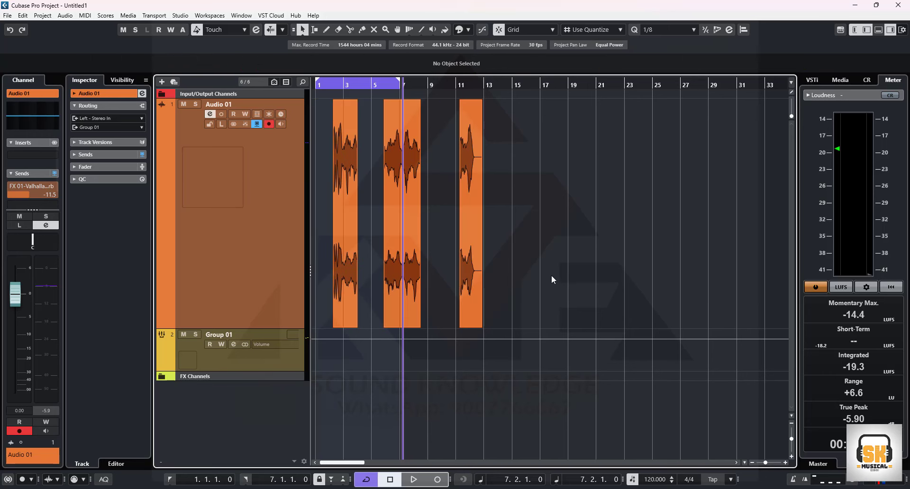
{"action": "key", "text": "ctrl+a"}
{"action": "mouse_move", "coordinate": [474, 273]}
{"action": "left_mouse_down"}
{"action": "mouse_move", "coordinate": [455, 272]}
{"action": "mouse_move", "coordinate": [472, 280]}
{"action": "left_mouse_up"}
{"action": "left_click_drag", "start_coordinate": [446, 280], "coordinate": [446, 280]}
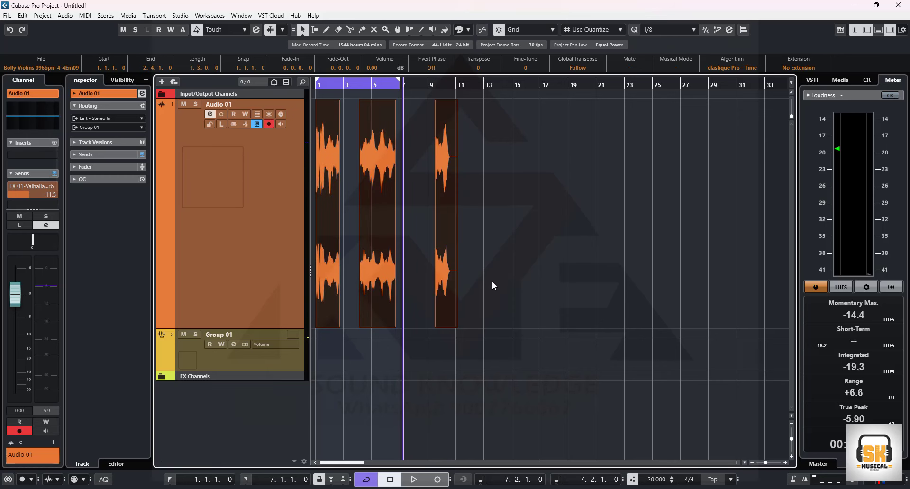
{"action": "left_click", "coordinate": [517, 255]}
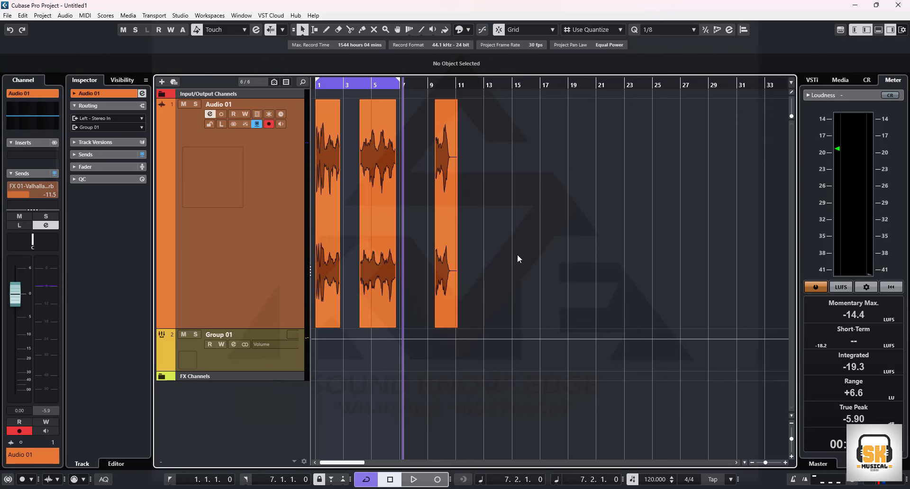
- Move all three selected audio events earlier until the middle event meets the first
{"action": "left_click_drag", "start_coordinate": [547, 259], "coordinate": [323, 238]}
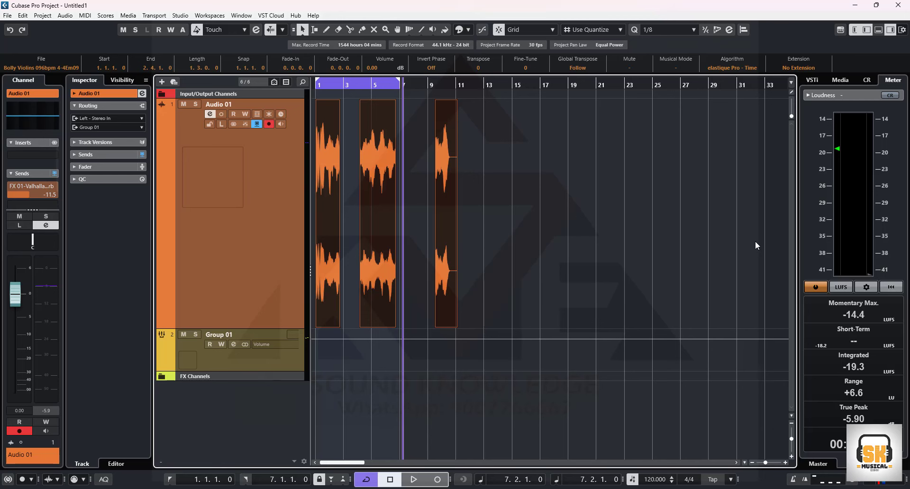
{"action": "left_click_drag", "start_coordinate": [451, 220], "coordinate": [432, 217]}
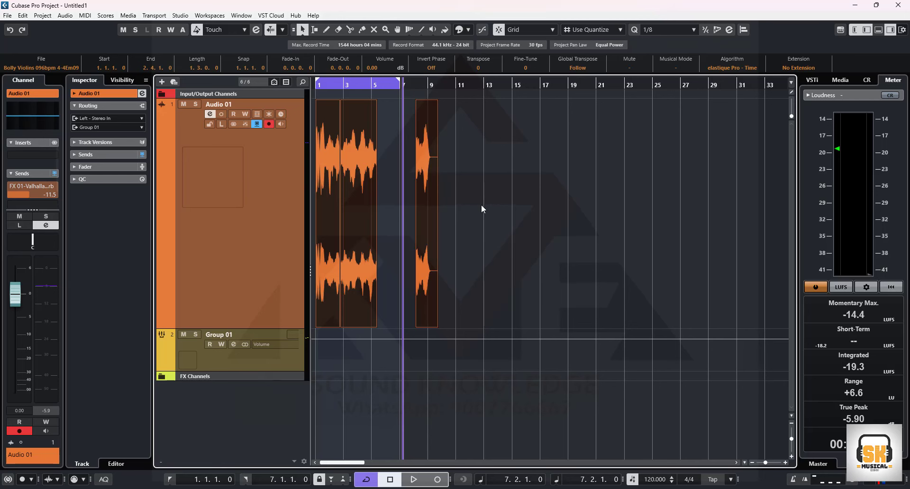
{"action": "left_click_drag", "start_coordinate": [472, 231], "coordinate": [329, 218]}
{"action": "right_click", "coordinate": [359, 207]}
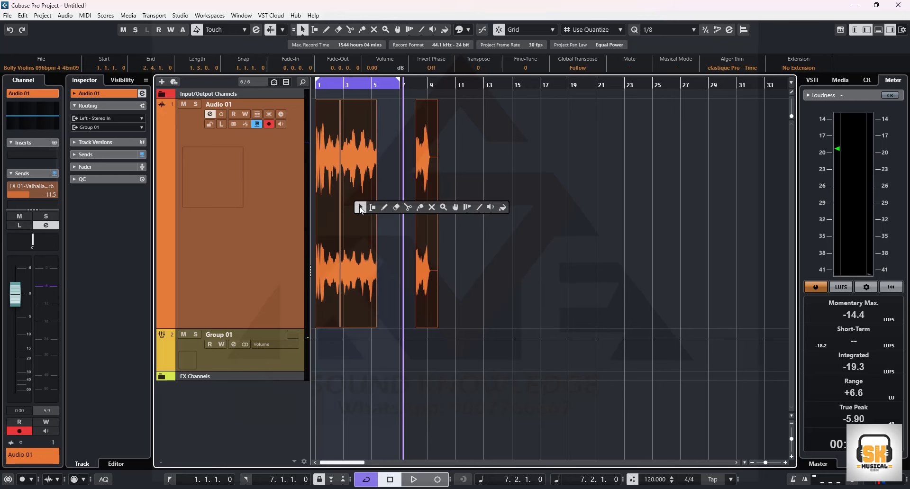
{"action": "left_click", "coordinate": [360, 208]}
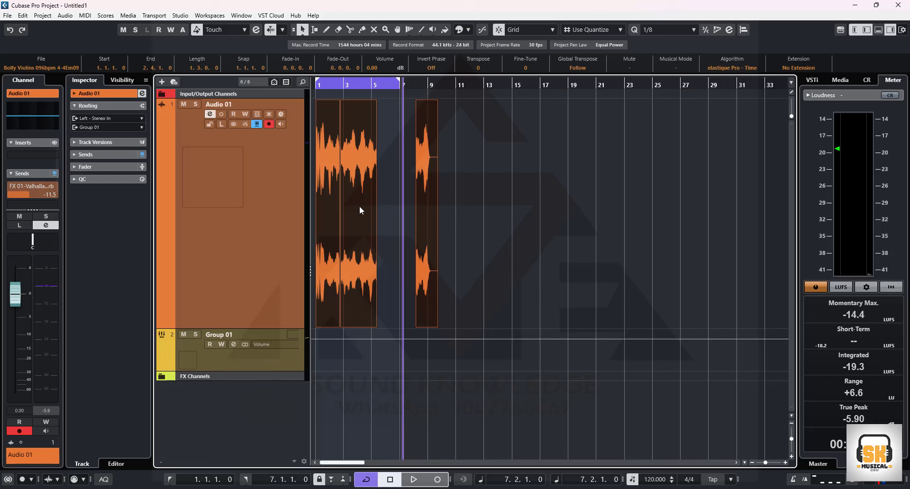
{"action": "right_click", "coordinate": [359, 205]}
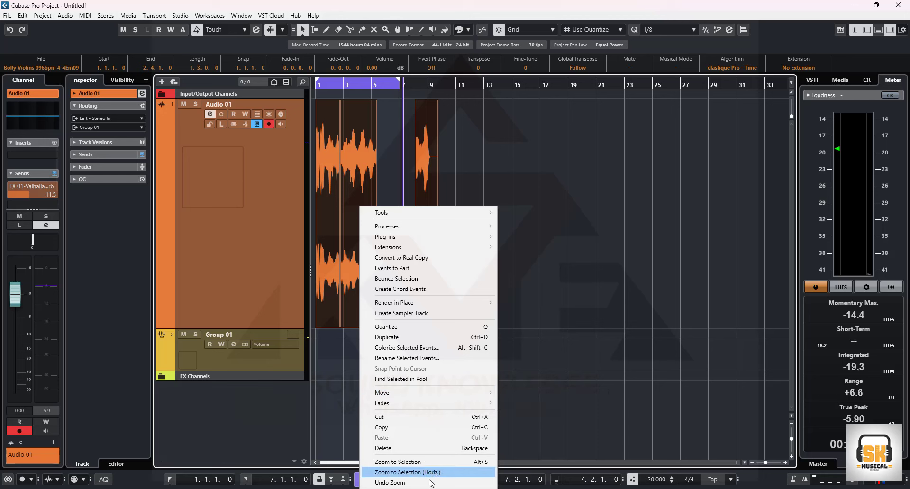
{"action": "left_click", "coordinate": [579, 389]}
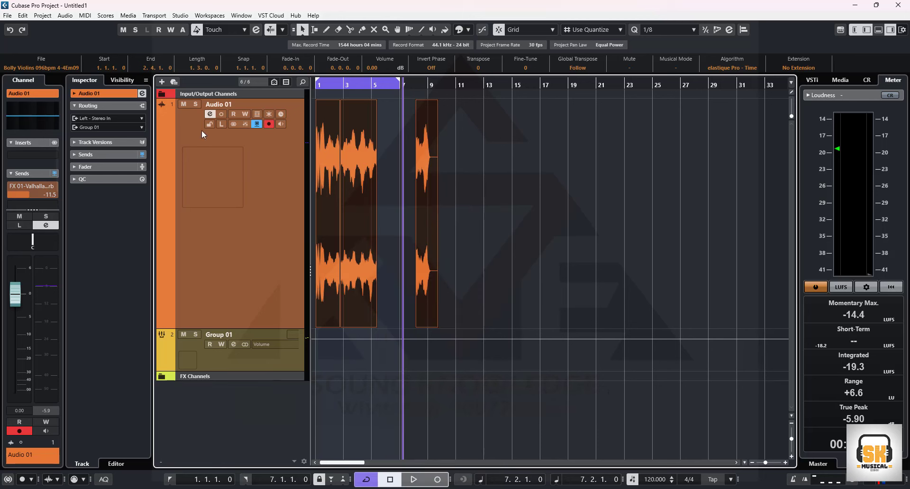
- Ungroup the audio events and move each one separately later on the timeline, with the first starting at 1.2.3.0
{"action": "left_click", "coordinate": [26, 15]}
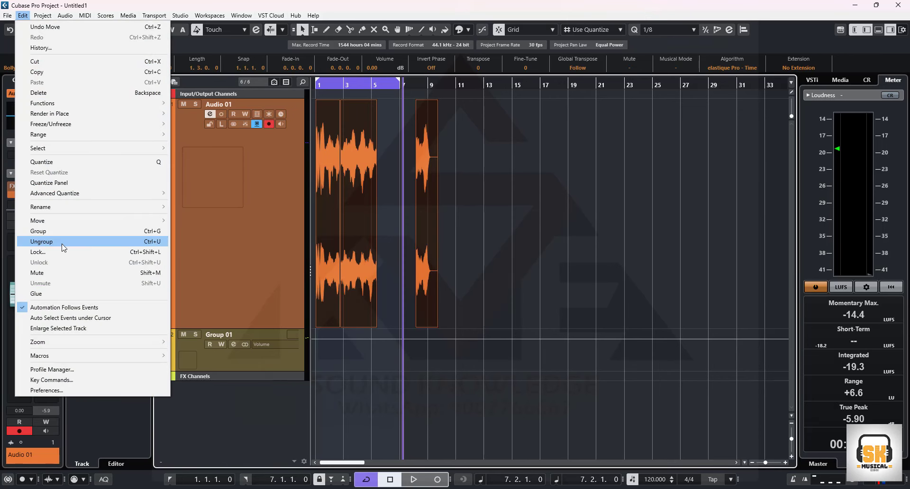
{"action": "left_click", "coordinate": [118, 241]}
{"action": "left_click", "coordinate": [517, 219]}
{"action": "left_click", "coordinate": [359, 216]}
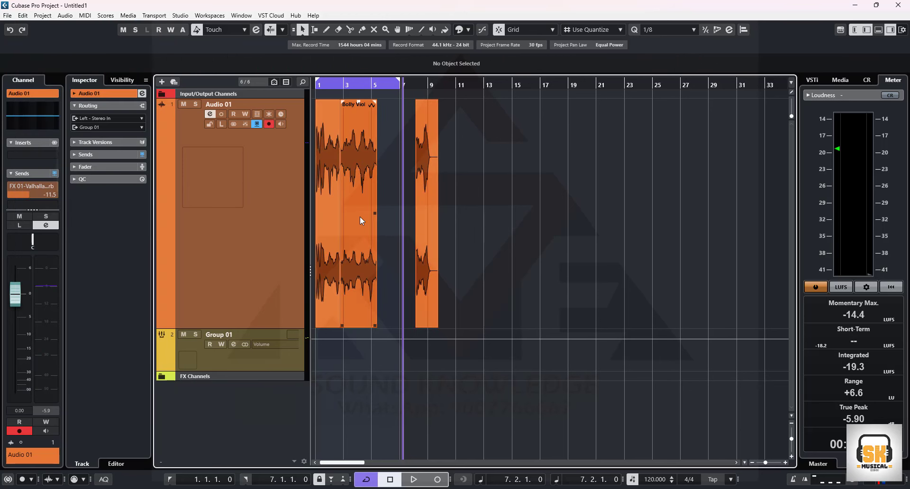
{"action": "left_click_drag", "start_coordinate": [429, 215], "coordinate": [488, 218]}
{"action": "left_click_drag", "start_coordinate": [362, 220], "coordinate": [411, 220]}
{"action": "mouse_move", "coordinate": [325, 220]}
{"action": "left_mouse_down"}
{"action": "mouse_move", "coordinate": [352, 223]}
{"action": "mouse_move", "coordinate": [331, 232]}
{"action": "left_mouse_up"}
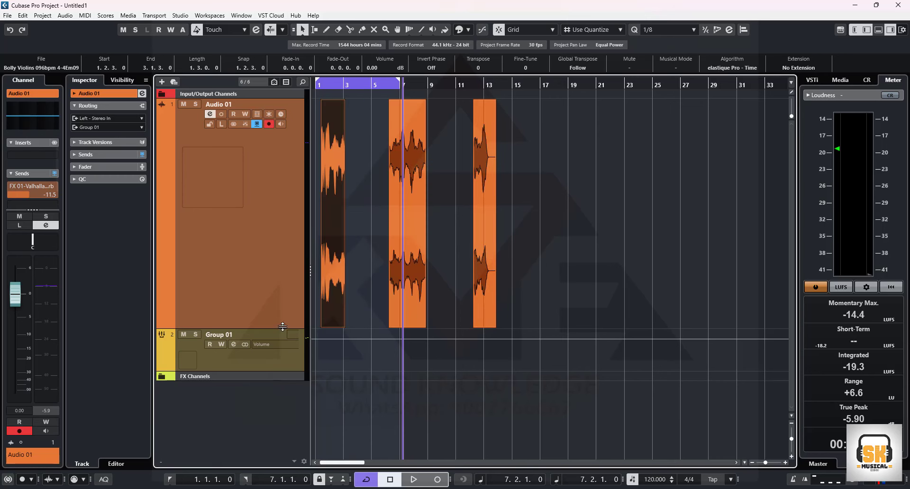
- Reduce the Audio 01 track's height and add four stereo audio tracks routed to Stereo Out below Group 01
{"action": "left_click_drag", "start_coordinate": [282, 328], "coordinate": [275, 136]}
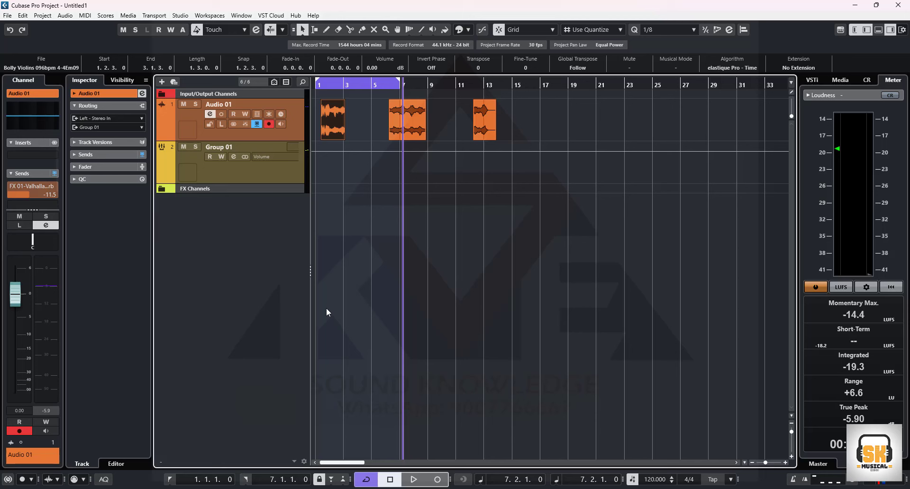
{"action": "left_click", "coordinate": [259, 174]}
{"action": "right_click", "coordinate": [237, 236]}
{"action": "left_click", "coordinate": [273, 242]}
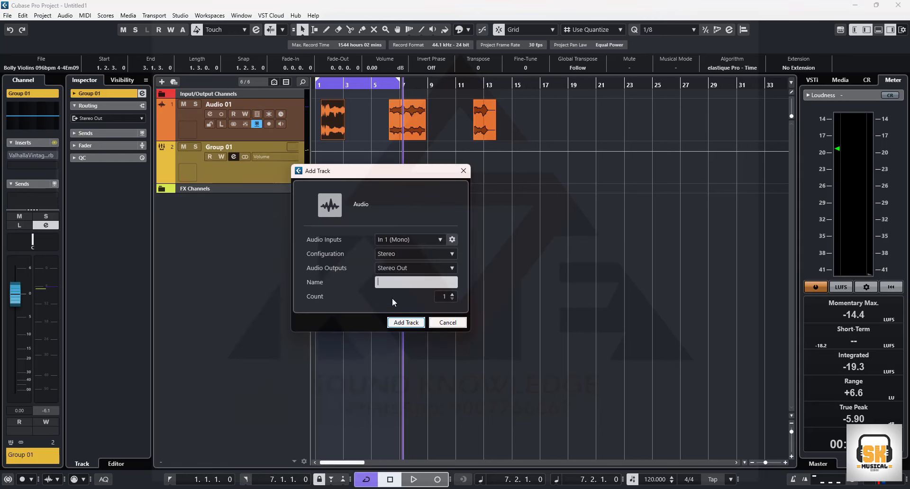
{"action": "left_click", "coordinate": [452, 294]}
{"action": "left_click", "coordinate": [452, 294]}
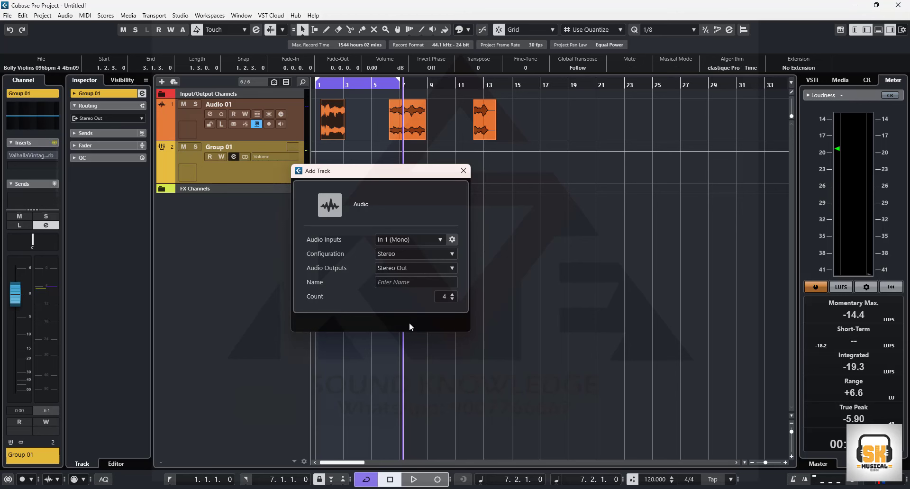
{"action": "left_click", "coordinate": [407, 323]}
- Return the playhead to the project start and select the Audio 03 and Audio 04 channels in the MixConsole
{"action": "left_click", "coordinate": [354, 84]}
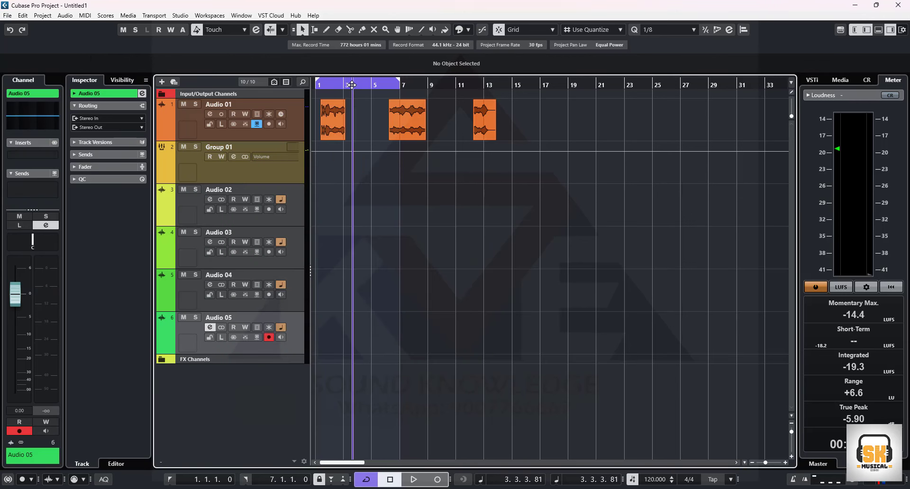
{"action": "left_click", "coordinate": [316, 84]}
{"action": "key", "text": "F3"}
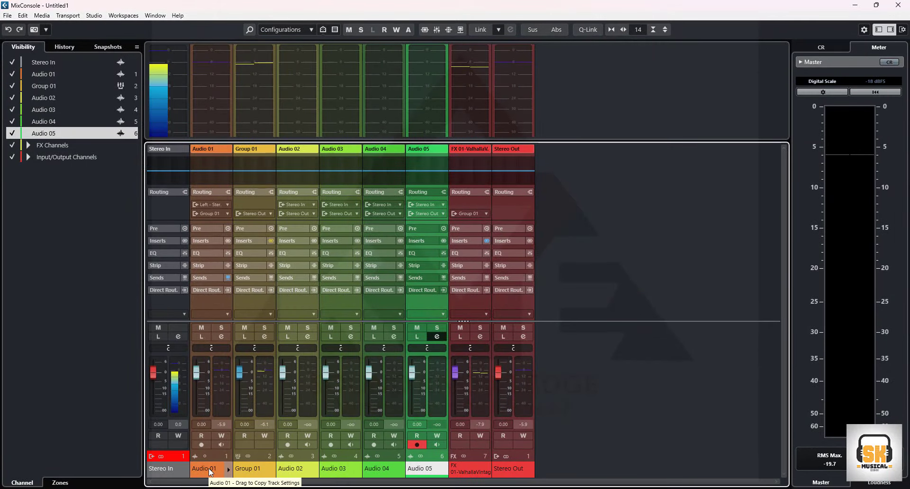
{"action": "left_click", "coordinate": [294, 476]}
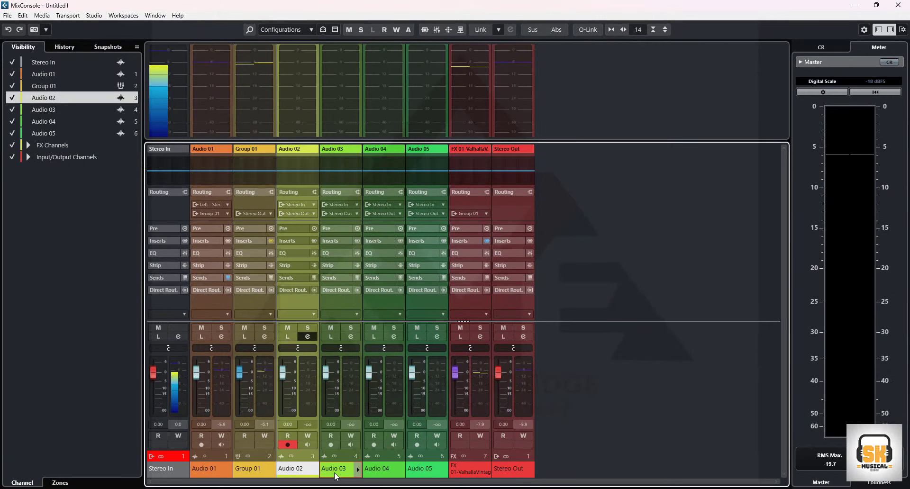
{"action": "key", "text": "Right"}
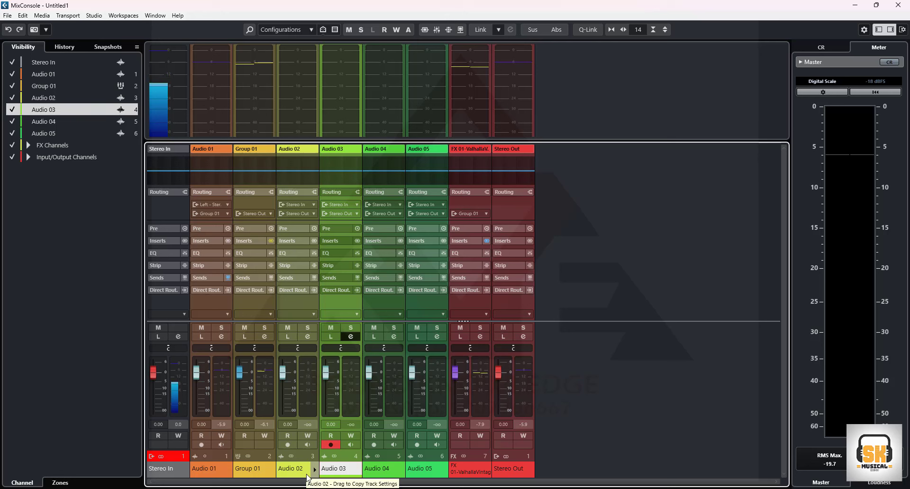
{"action": "left_click", "coordinate": [382, 470], "text": "ctrl"}
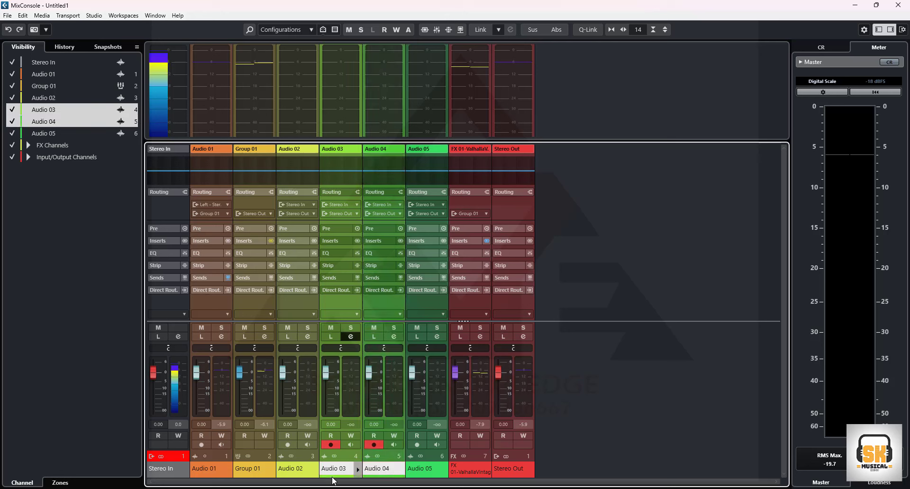
- Link the Audio 03 and Audio 04 channels as group Link 1 with every link option enabled except Use VCA Fader
{"action": "left_click", "coordinate": [478, 33]}
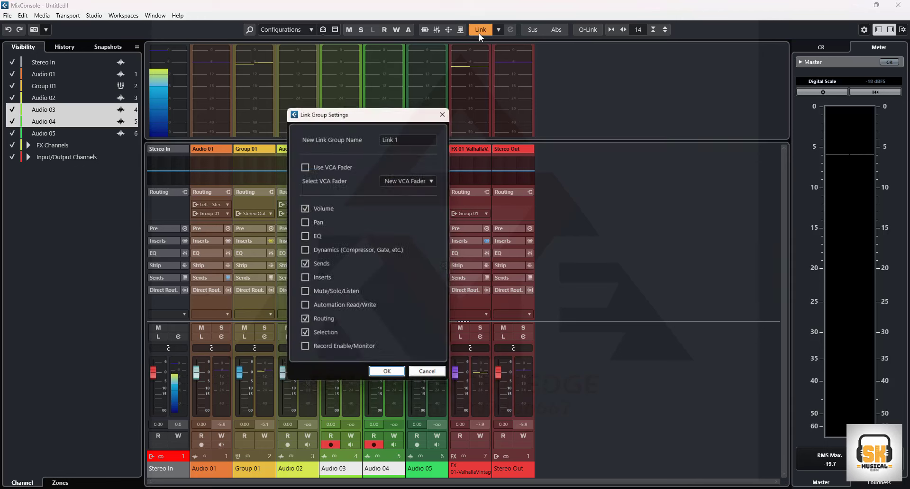
{"action": "left_click", "coordinate": [304, 221]}
{"action": "left_click", "coordinate": [304, 236]}
{"action": "left_click", "coordinate": [304, 250]}
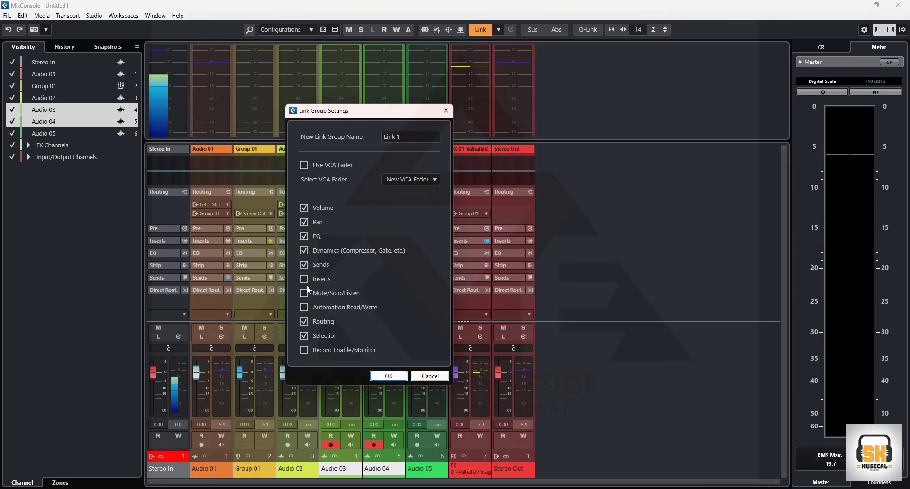
{"action": "left_click", "coordinate": [304, 278]}
{"action": "left_click", "coordinate": [304, 293]}
{"action": "left_click", "coordinate": [304, 307]}
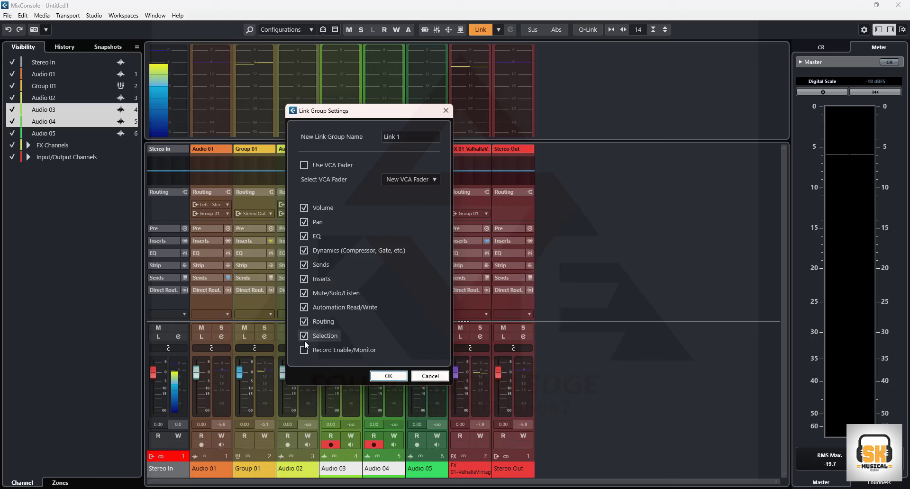
{"action": "left_click", "coordinate": [304, 350]}
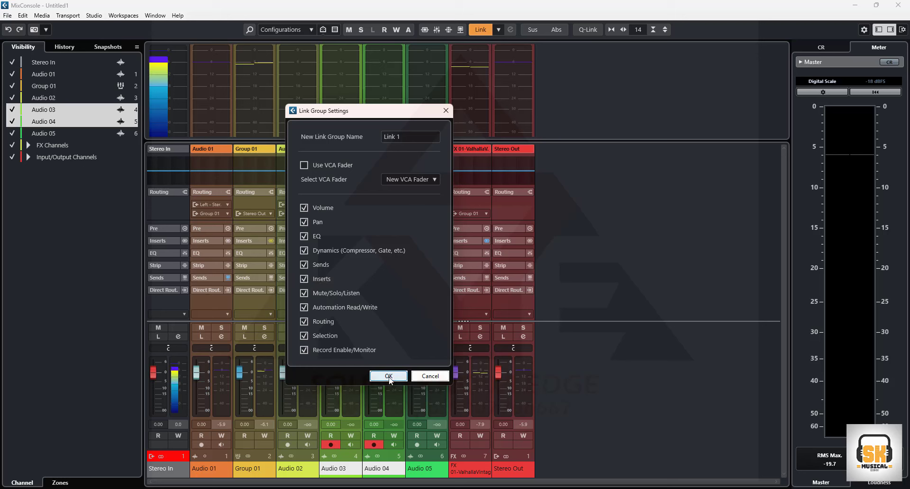
{"action": "left_click", "coordinate": [388, 375]}
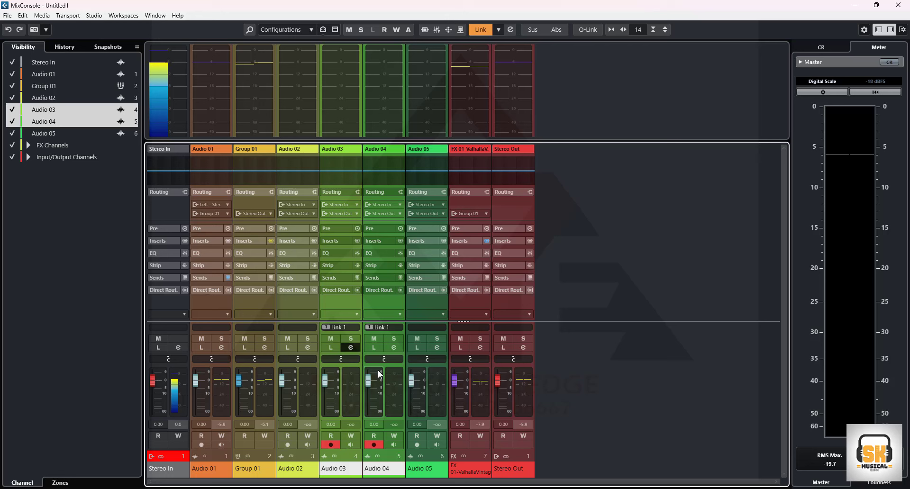
- Lower the linked channels' volume to -2.53 dB and insert the AnSpec analyzer on the first insert slot of Audio 03
{"action": "left_click_drag", "start_coordinate": [368, 383], "coordinate": [368, 388]}
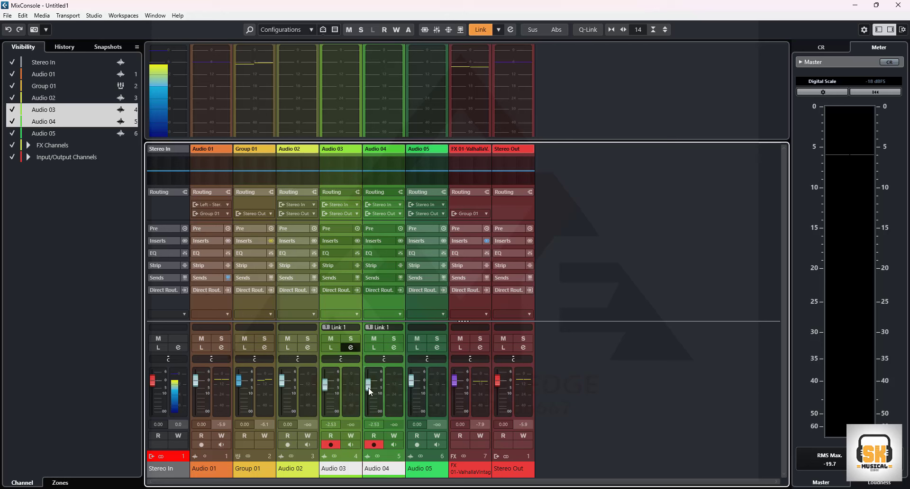
{"action": "left_click", "coordinate": [337, 241]}
{"action": "left_click", "coordinate": [337, 228]}
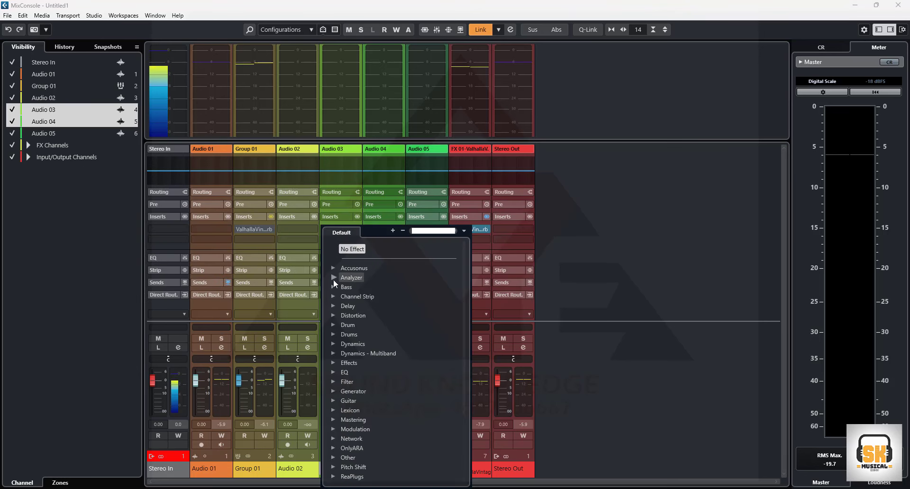
{"action": "left_click", "coordinate": [334, 278]}
{"action": "left_click", "coordinate": [363, 285]}
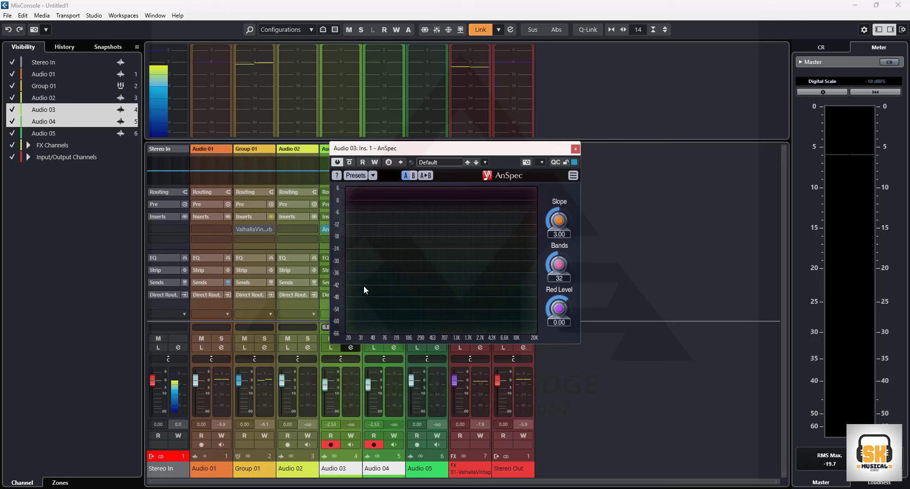
{"action": "left_click", "coordinate": [575, 149]}
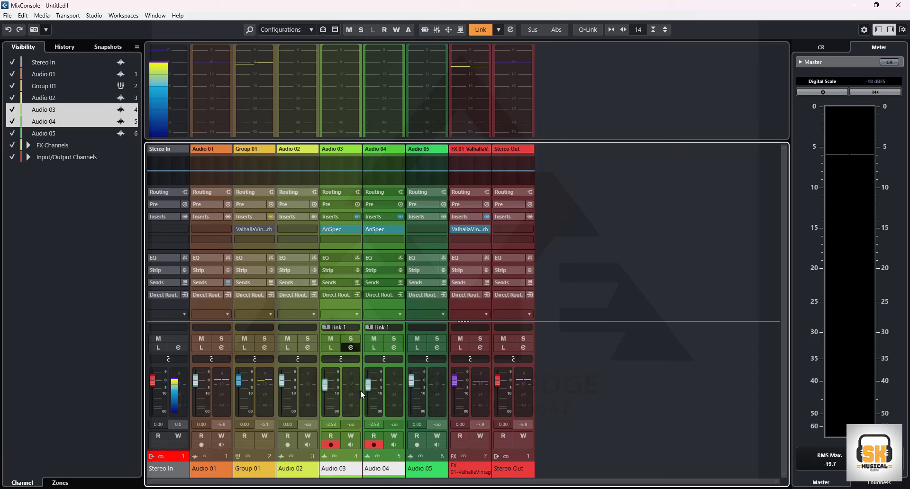
- Boost Audio 03's third EQ band by about 5.7 dB at 2297 Hz and check the equalizer of the linked Audio 04 channel
{"action": "left_click", "coordinate": [351, 348]}
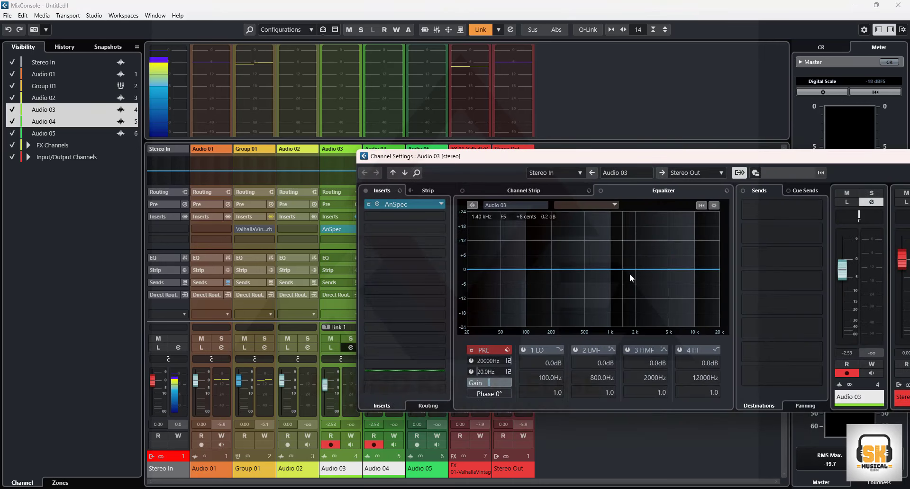
{"action": "left_click_drag", "start_coordinate": [641, 274], "coordinate": [641, 256]}
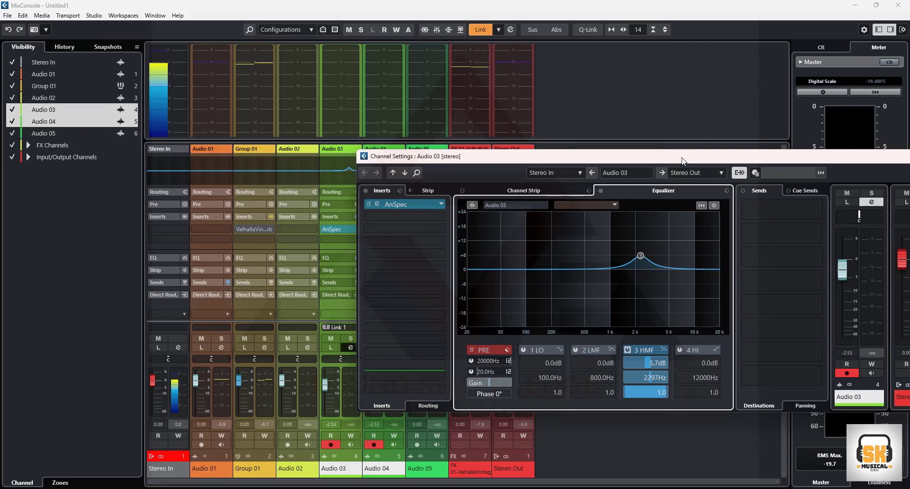
{"action": "left_click_drag", "start_coordinate": [681, 158], "coordinate": [818, 220]}
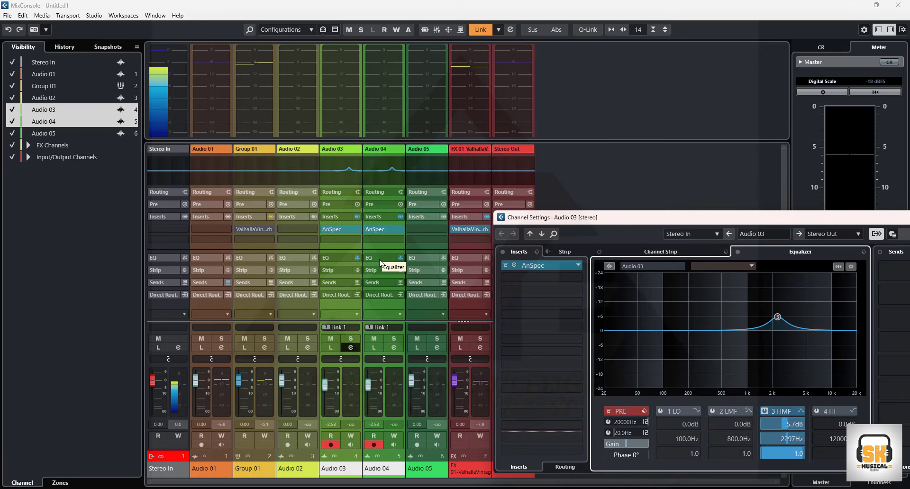
{"action": "left_click", "coordinate": [393, 347]}
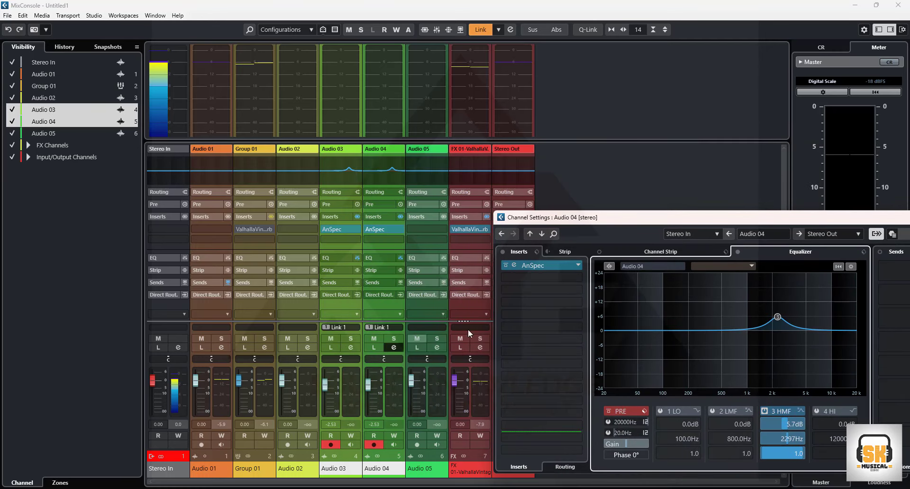
{"action": "left_click_drag", "start_coordinate": [777, 224], "coordinate": [673, 98]}
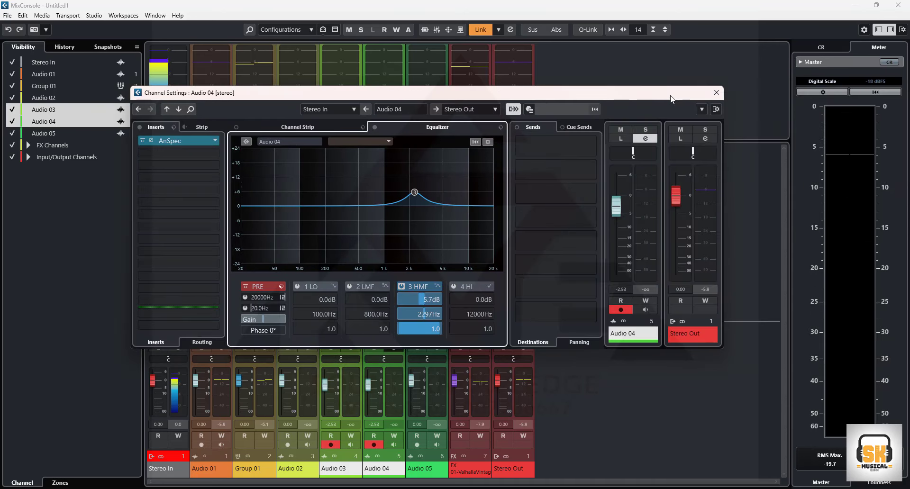
{"action": "left_click", "coordinate": [717, 92]}
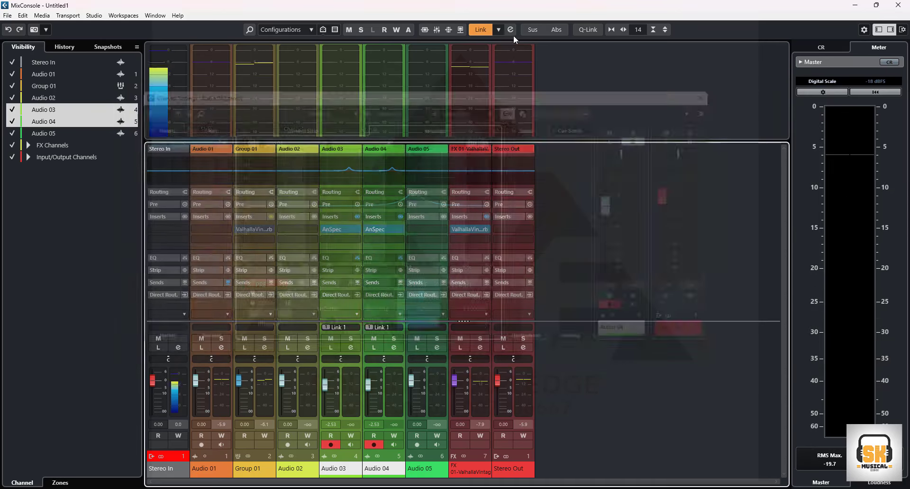
- Try the Use VCA Fader option in the Link 1 group's settings, restore the previous link options, and cancel
{"action": "left_click", "coordinate": [510, 30]}
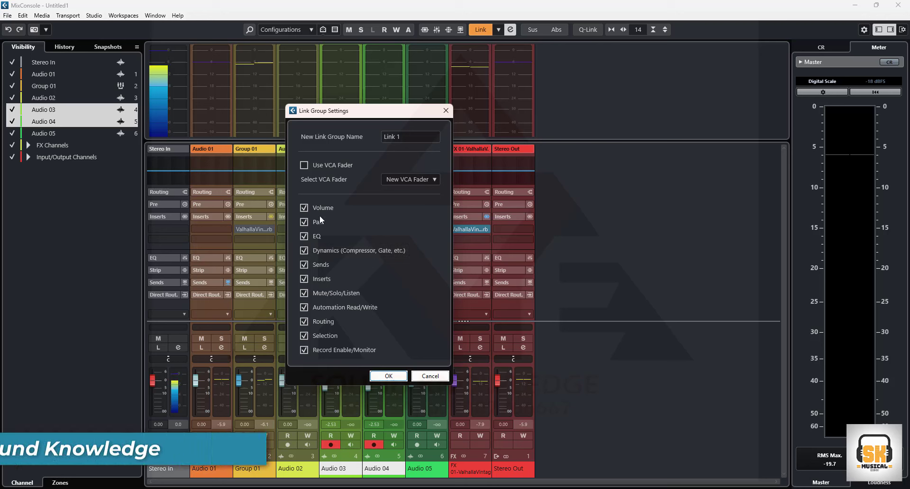
{"action": "left_click", "coordinate": [304, 165]}
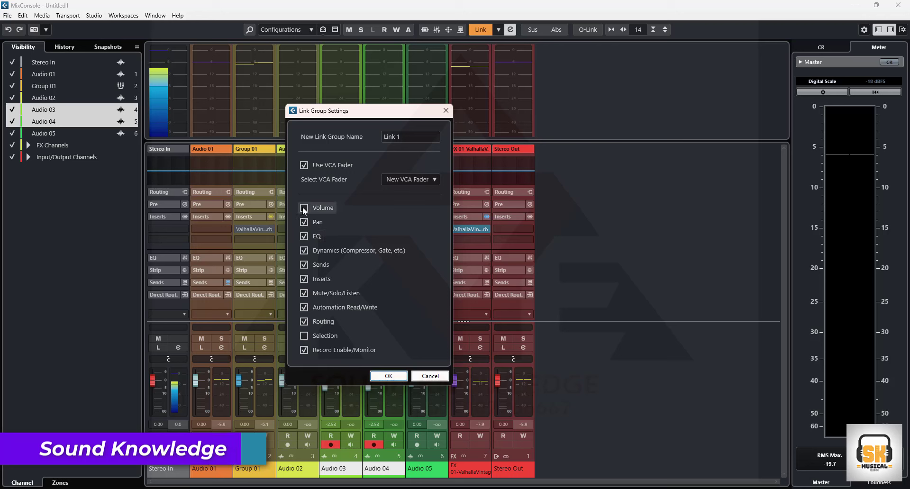
{"action": "left_click", "coordinate": [304, 209]}
{"action": "left_click", "coordinate": [304, 336]}
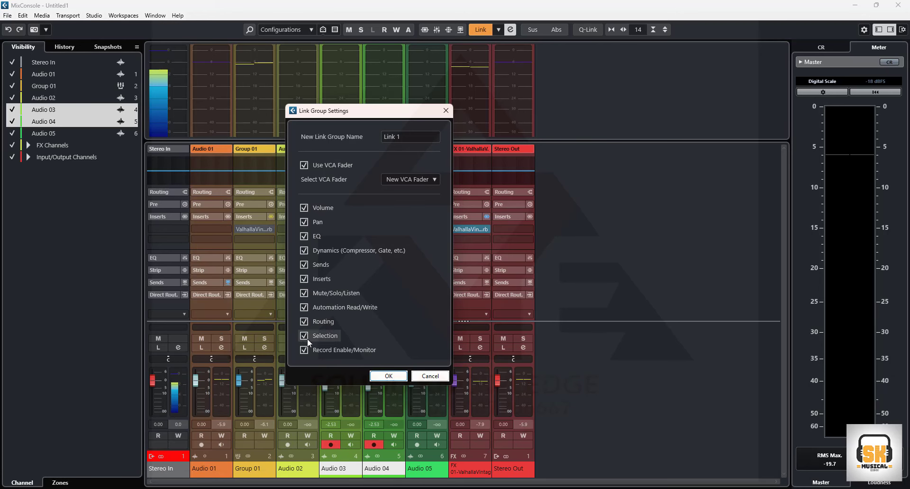
{"action": "left_click", "coordinate": [304, 166]}
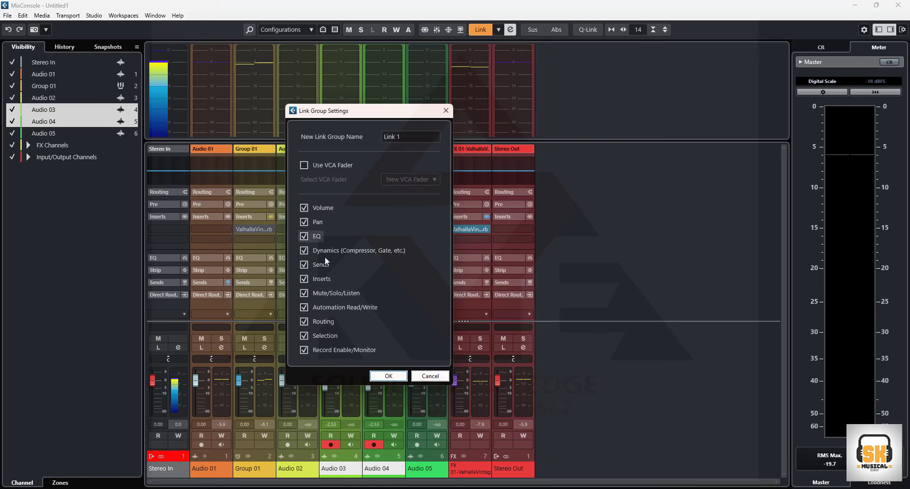
{"action": "left_click", "coordinate": [429, 376]}
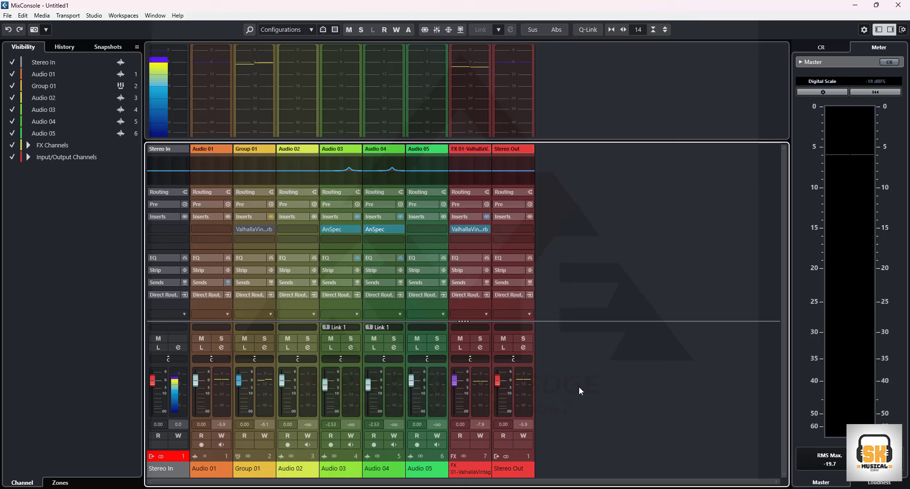
- Close the MixConsole, move the right locator to 1.1.1.0 with the playhead at the project start, and select the Audio 05 track
{"action": "left_click", "coordinate": [898, 5]}
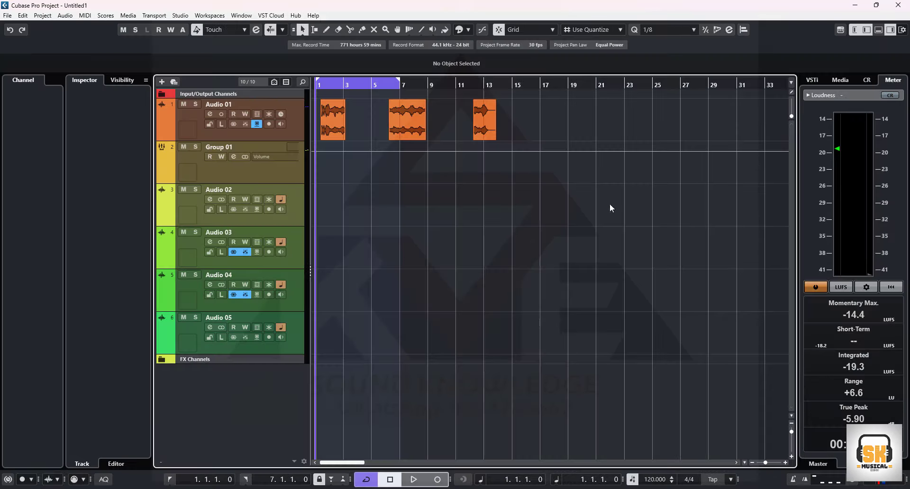
{"action": "left_click", "coordinate": [398, 81]}
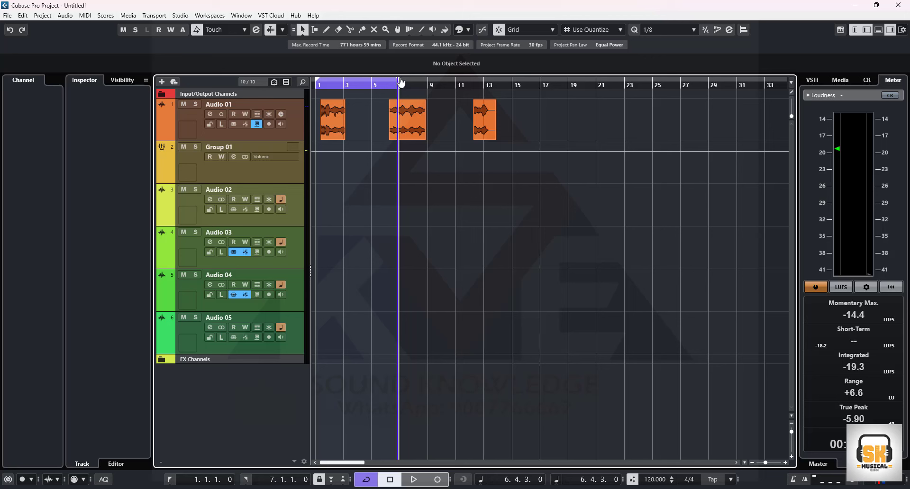
{"action": "left_click_drag", "start_coordinate": [403, 79], "coordinate": [307, 86]}
{"action": "left_click", "coordinate": [278, 175]}
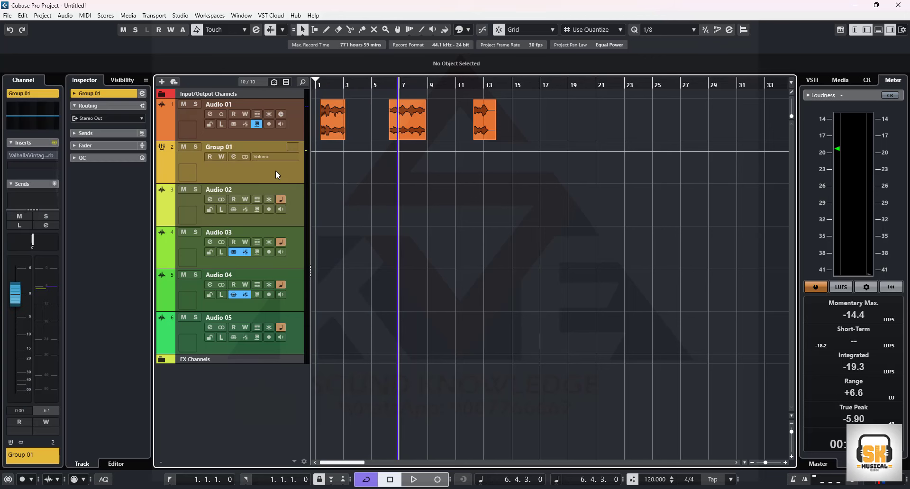
{"action": "key", "text": "Home"}
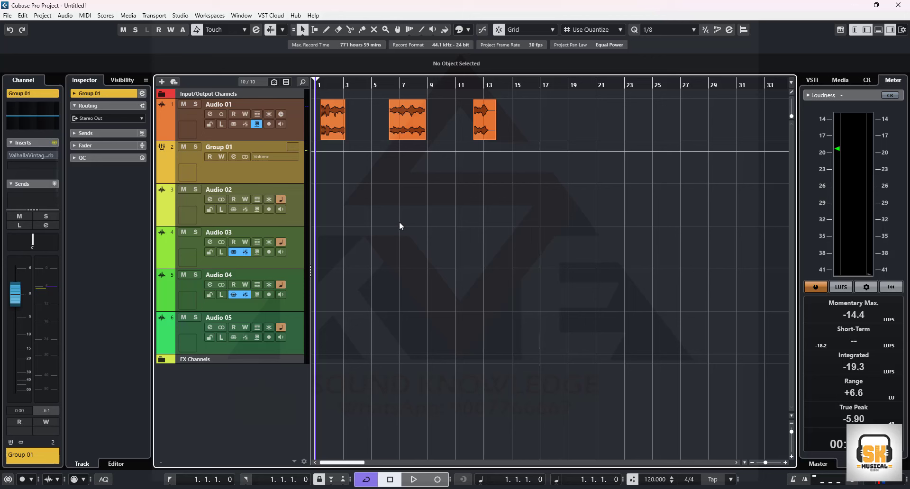
{"action": "left_click", "coordinate": [297, 342]}
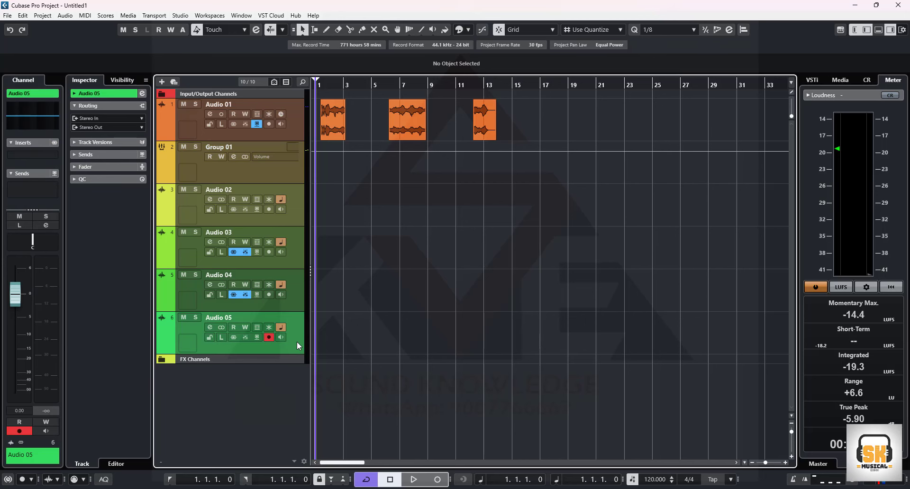